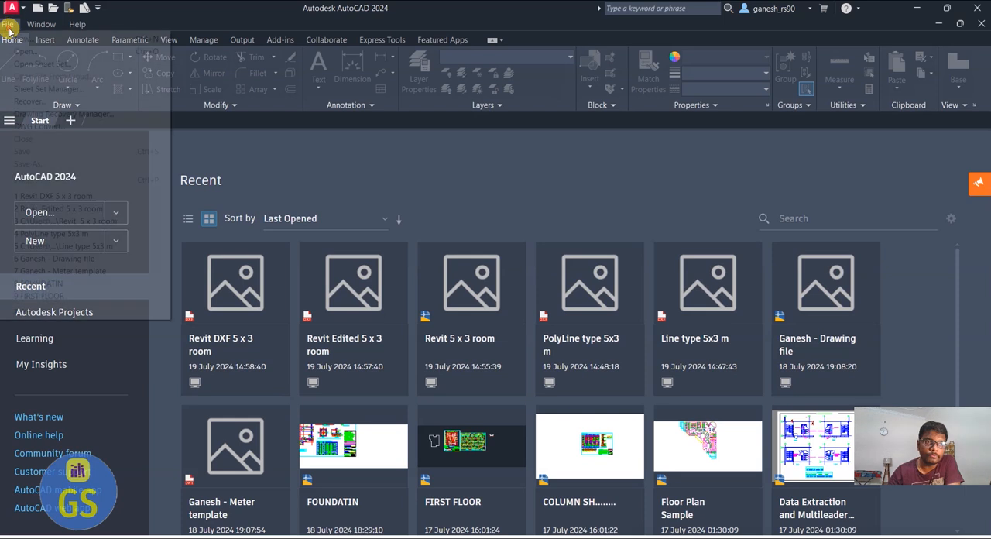
Create a new drawing from the acadiso.dwt template
left_click(29, 35)
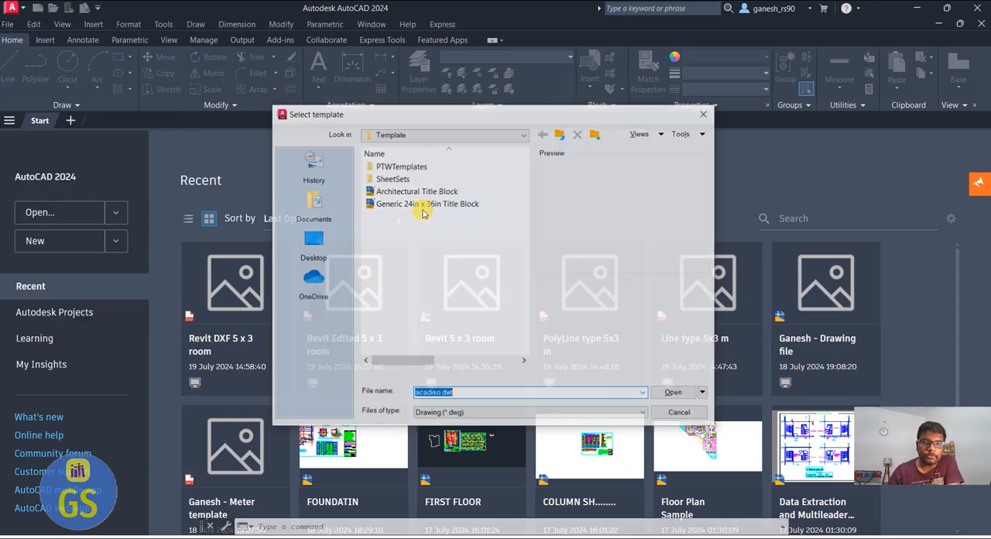
left_click(674, 393)
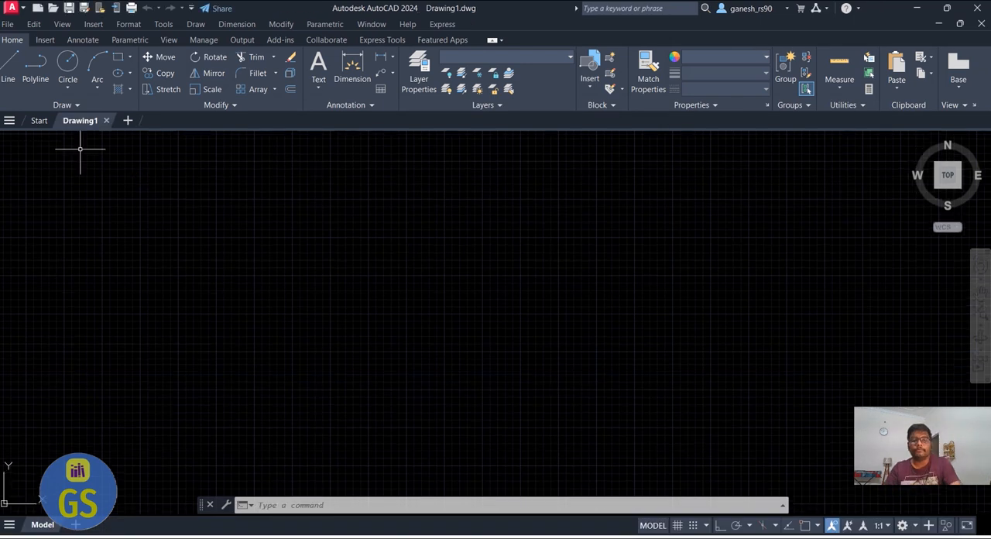
left_click(189, 215)
Set the drawing units to Architectural length with 0'-0" precision and the insertion scale to Feet
type("un")
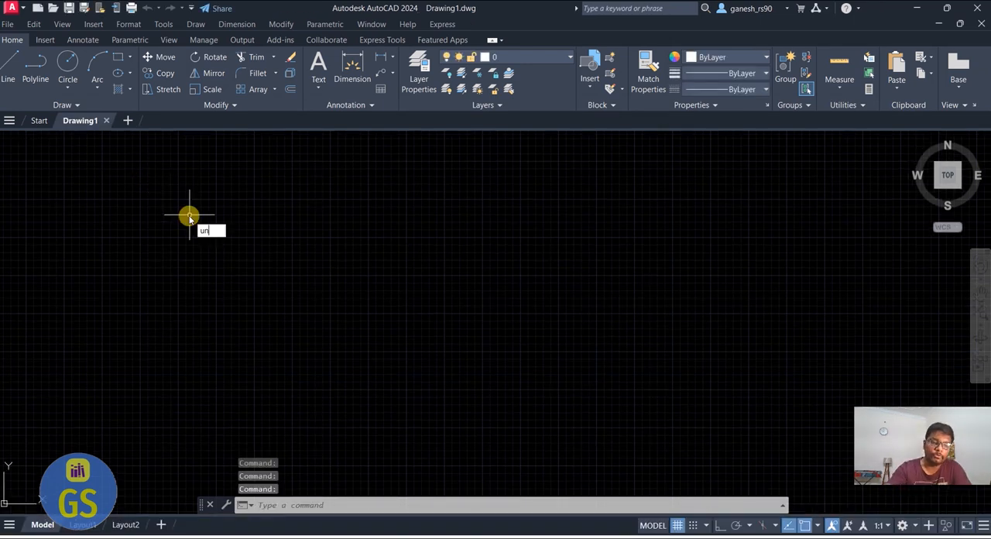
key("Return")
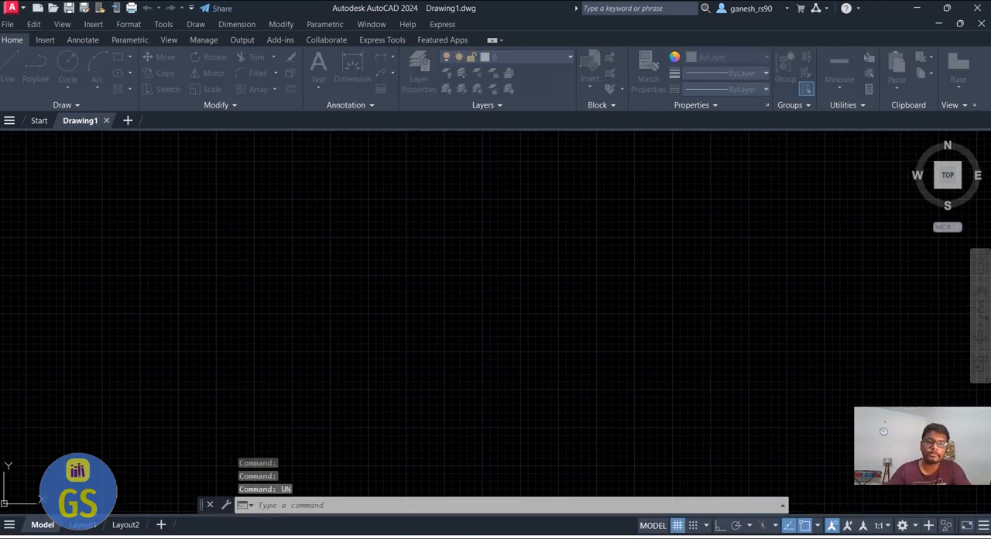
left_click(425, 186)
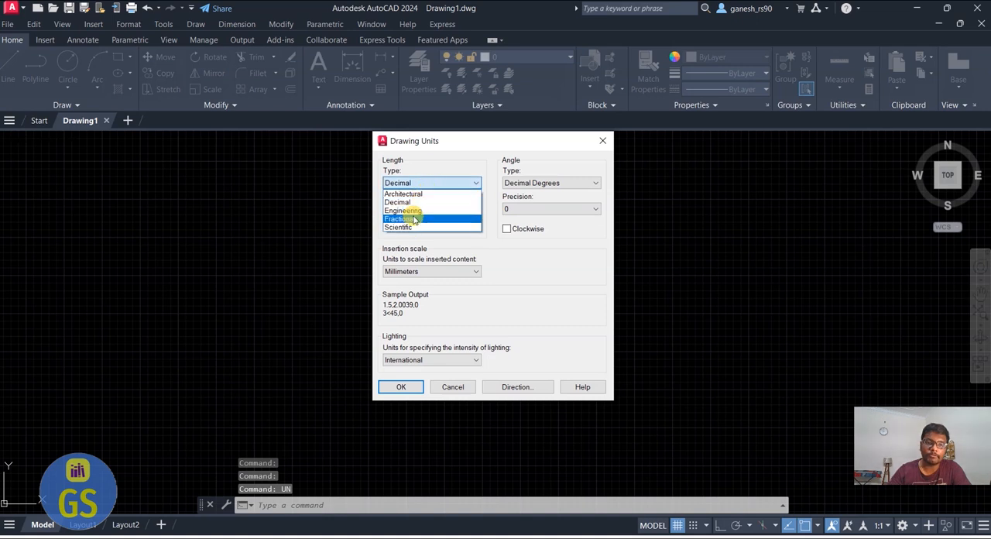
left_click(406, 194)
left_click(418, 208)
left_click(413, 221)
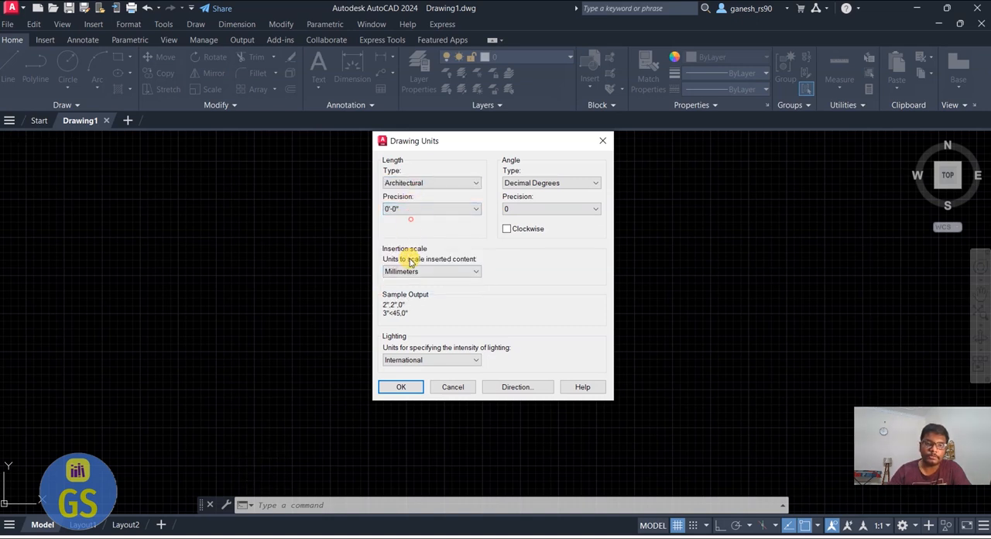
left_click(418, 271)
left_click(401, 302)
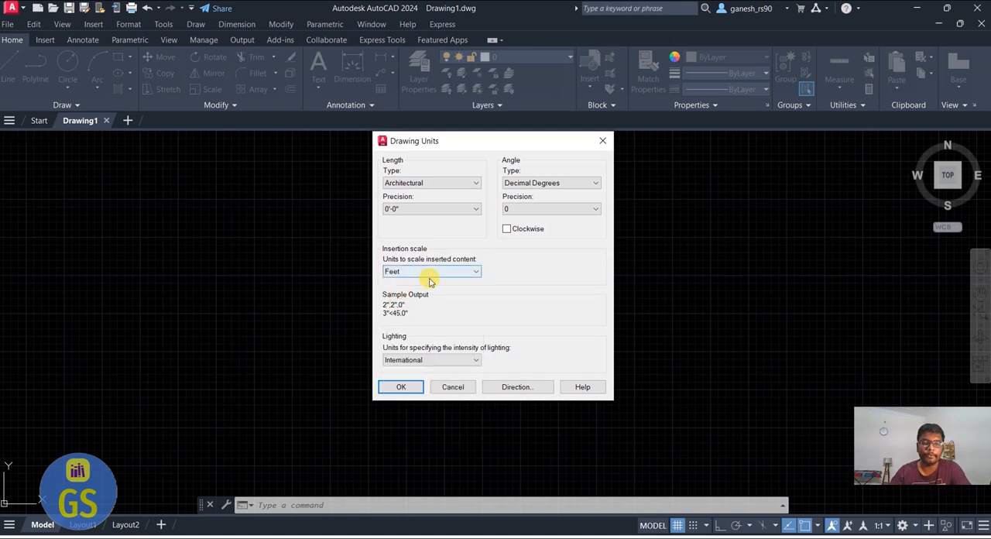
left_click(394, 388)
left_click(543, 313)
type("limi")
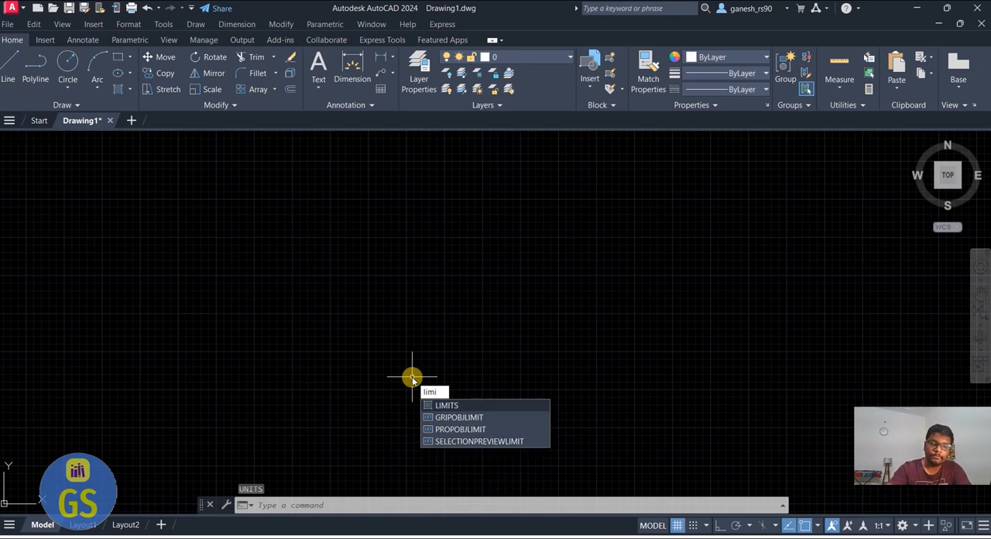
key("Return")
type("of")
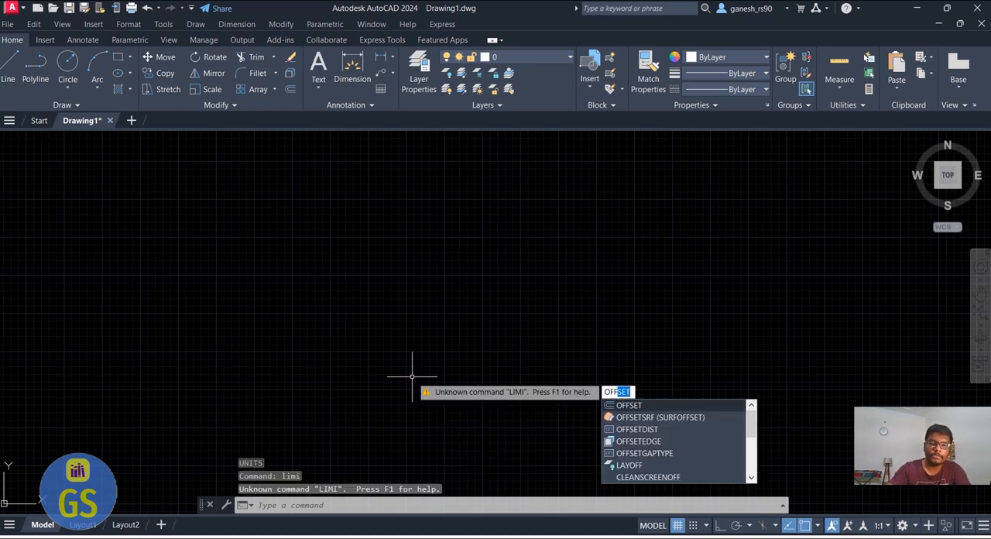
key("Return")
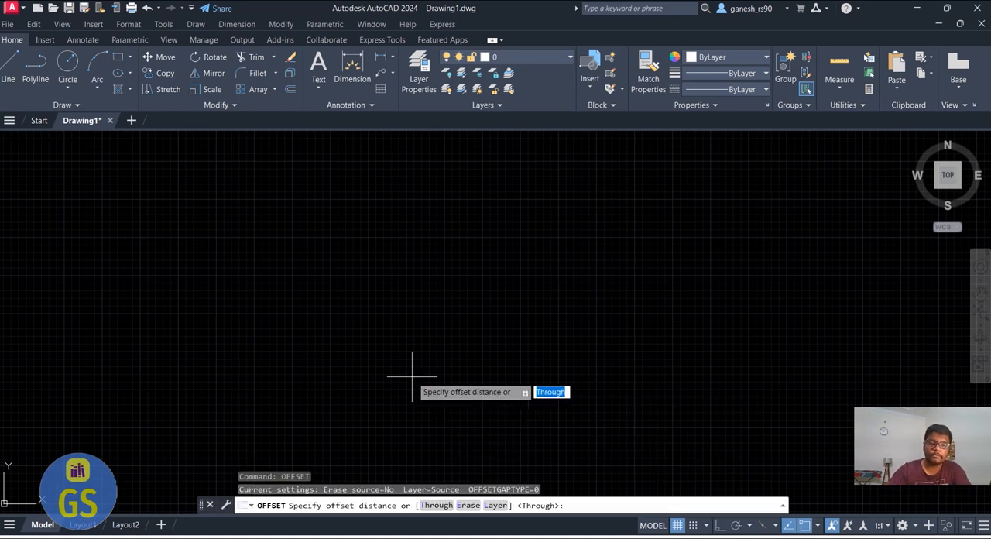
Create a new text style named with the author's first name and set its text height to 6"
left_click(83, 39)
left_click(183, 104)
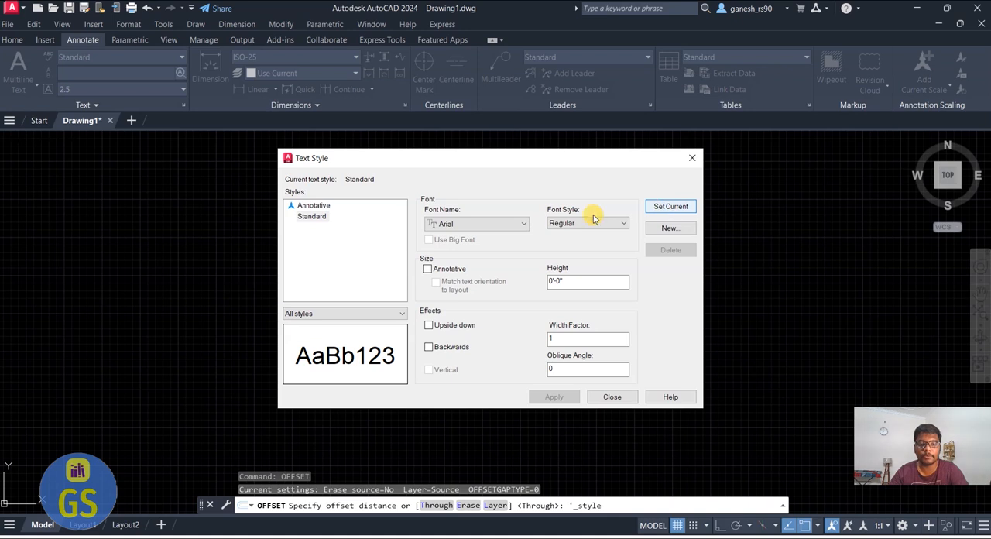
left_click(668, 228)
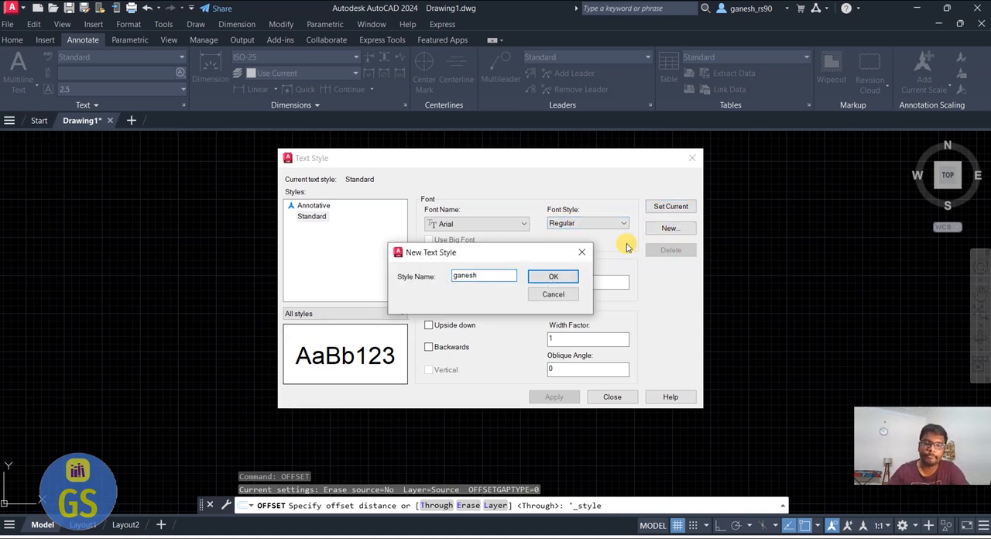
left_click(551, 276)
left_click(579, 281)
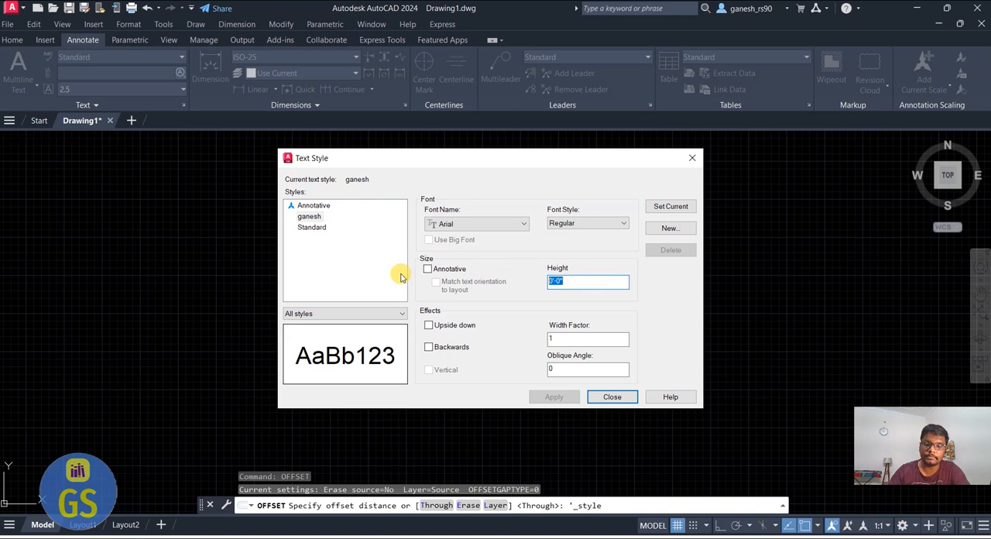
type("6")
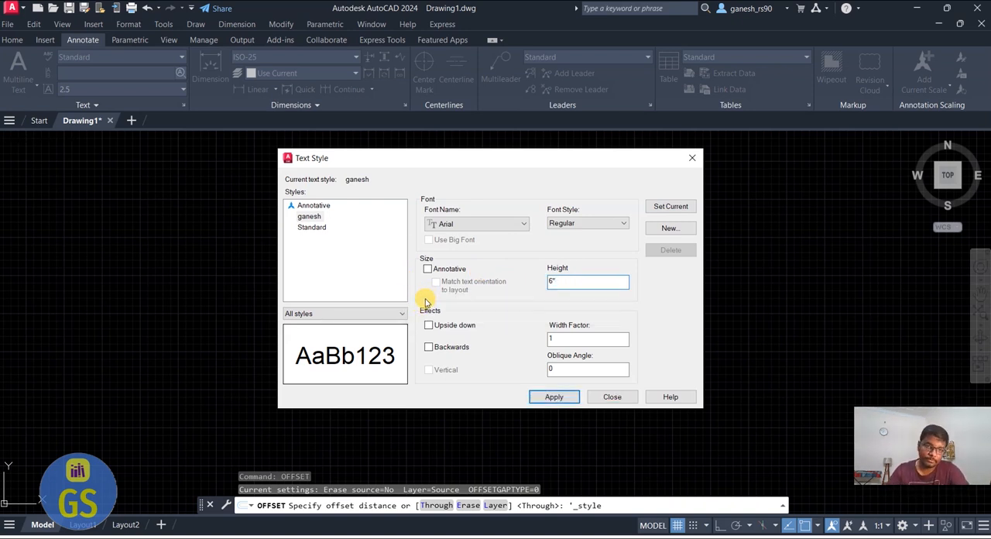
left_click(386, 274)
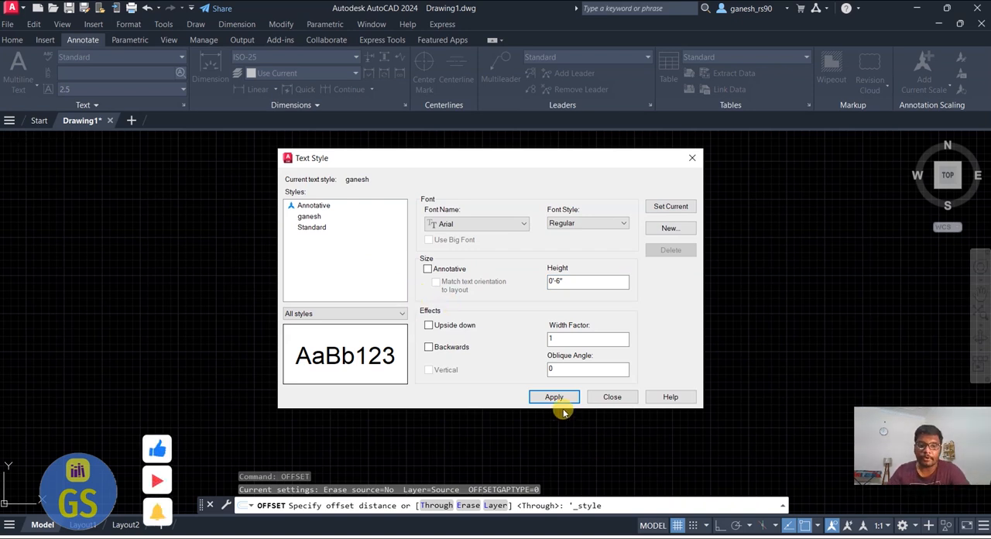
Set the new text style's font to txt.shx, apply the change and close the text style settings
left_click(491, 224)
key("t")
key("i")
key("t")
key("x")
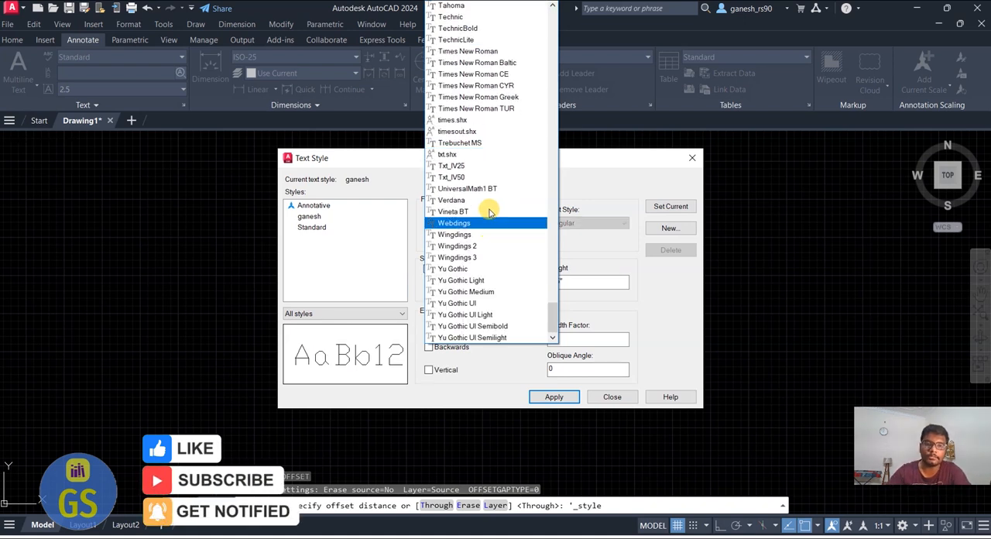
left_click(461, 154)
left_click(551, 397)
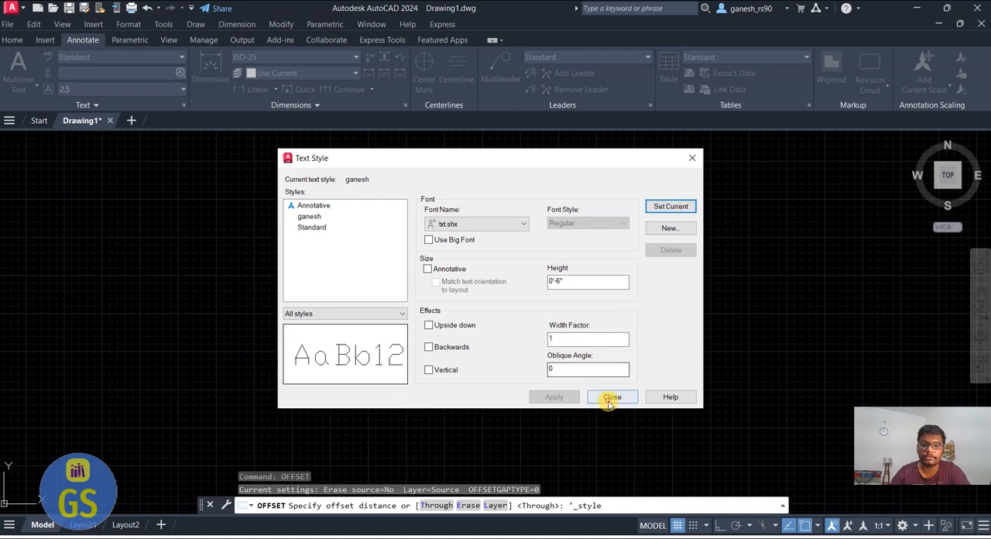
left_click(611, 397)
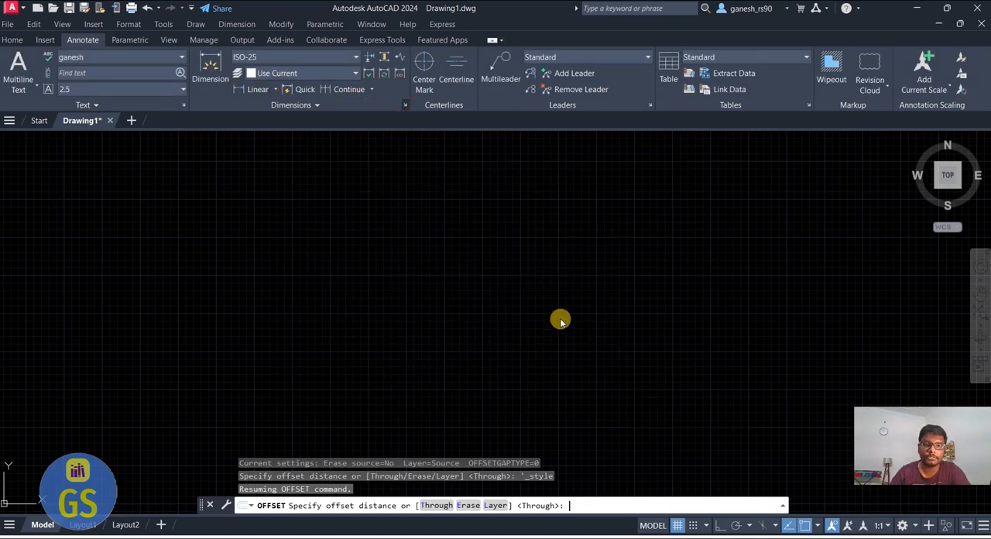
Create a new dimension style based on ISO-25, named with the author's first name, for all dimensions
left_click(634, 237)
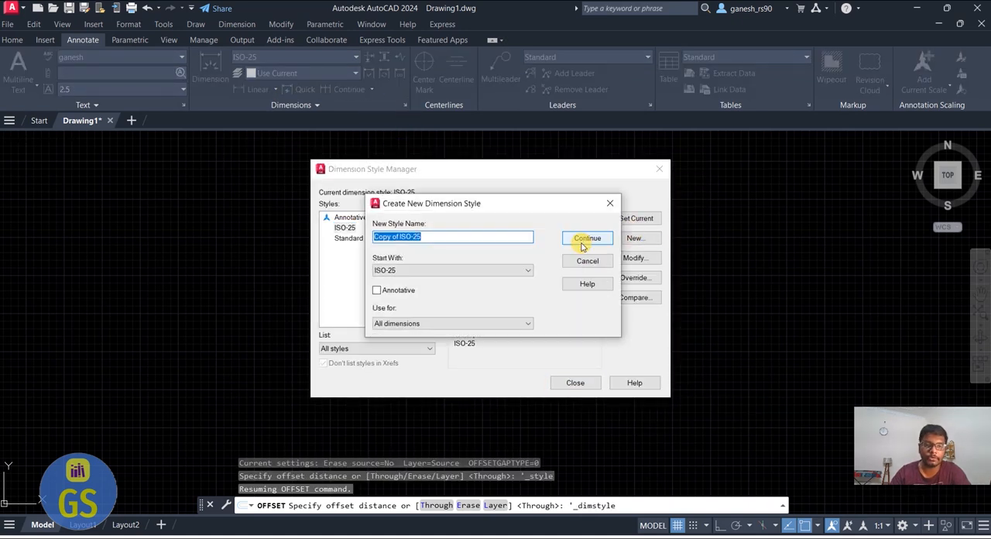
type("Ganesh")
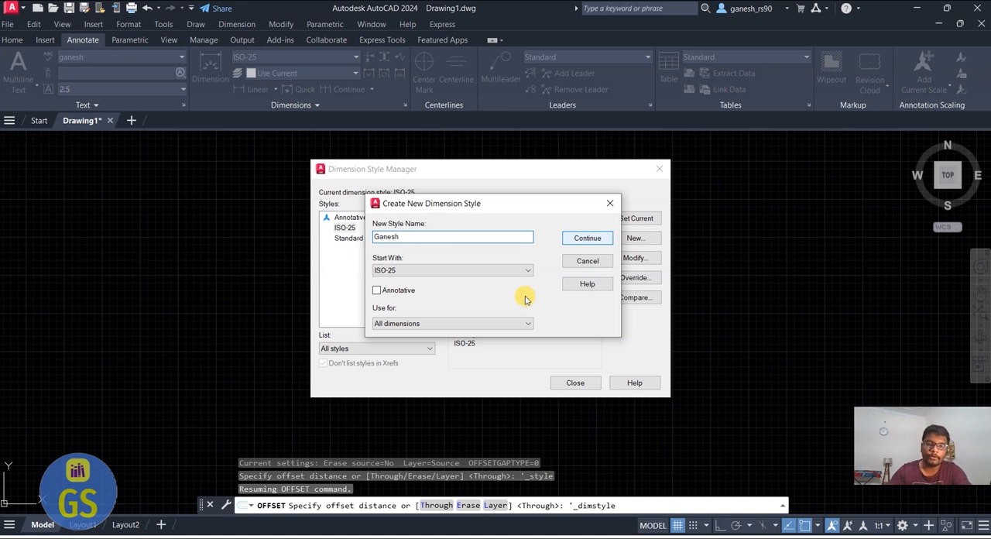
left_click(589, 240)
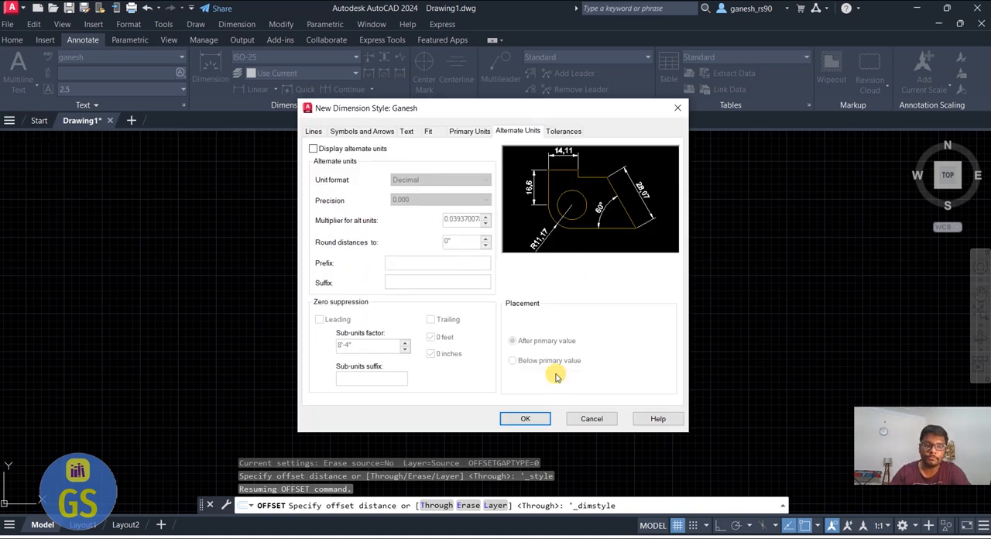
Set the new dimension style's arrow size to 6" and assign the custom text style to its dimension text
left_click(350, 132)
left_click_drag(350, 258, 253, 252)
type("6")
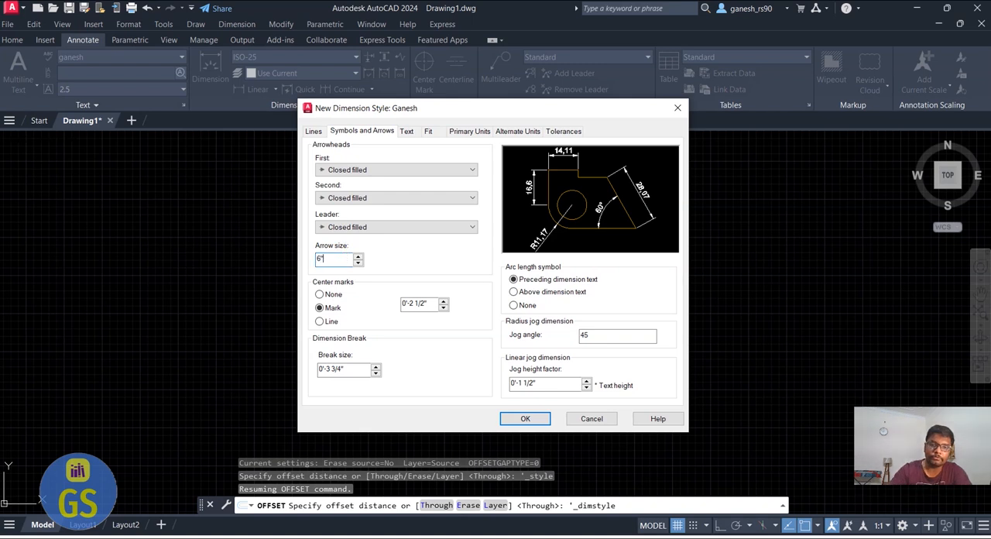
left_click(408, 132)
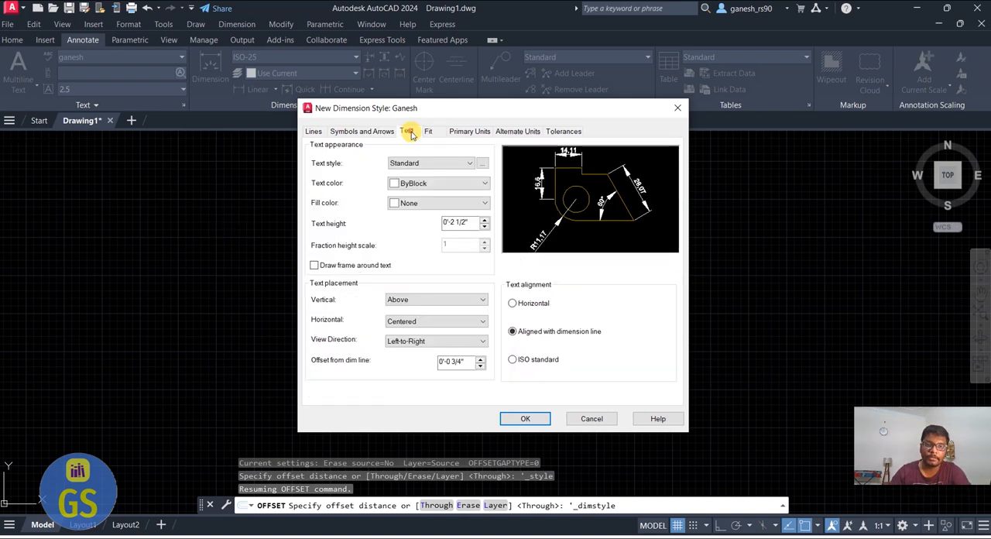
left_click(430, 163)
left_click(422, 174)
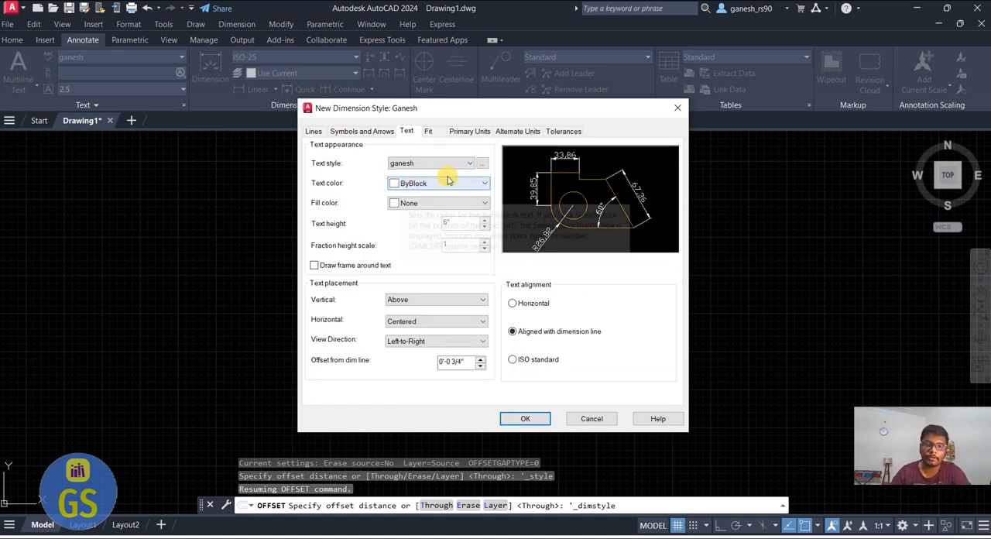
Set the dimension style's primary units to Architectural with 0'-0" precision, then save the style and close the Dimension Style Manager
left_click(469, 131)
left_click(457, 157)
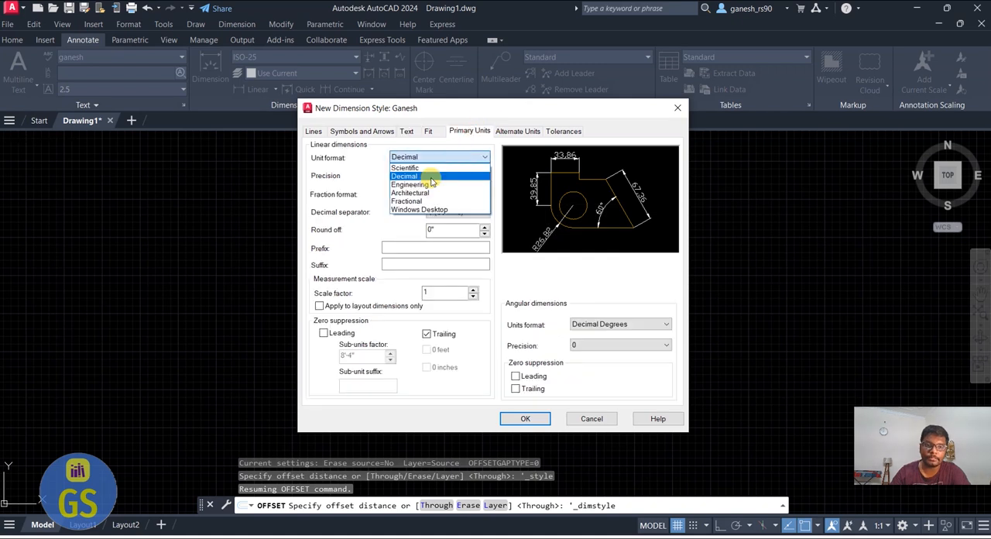
left_click(429, 193)
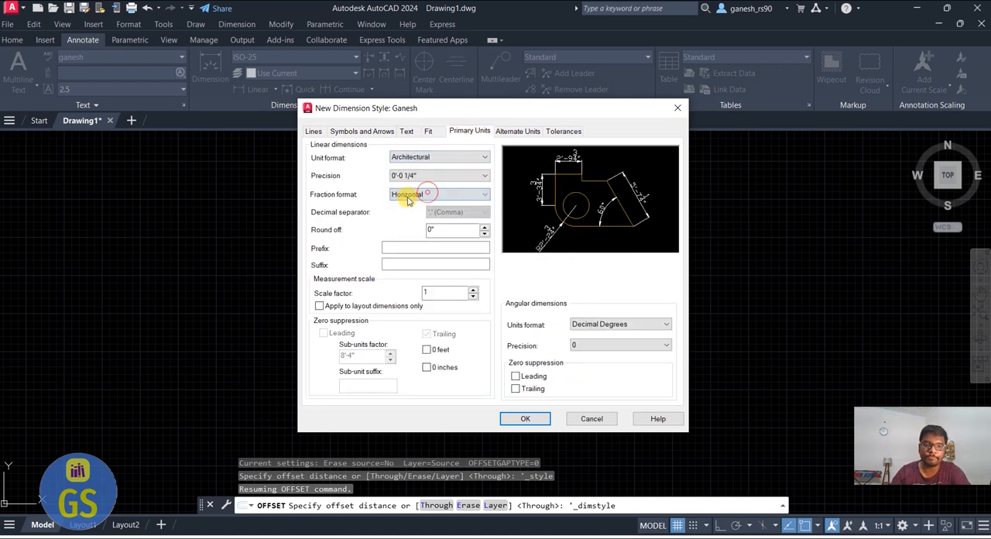
left_click(441, 176)
left_click(430, 196)
left_click(441, 176)
left_click(418, 187)
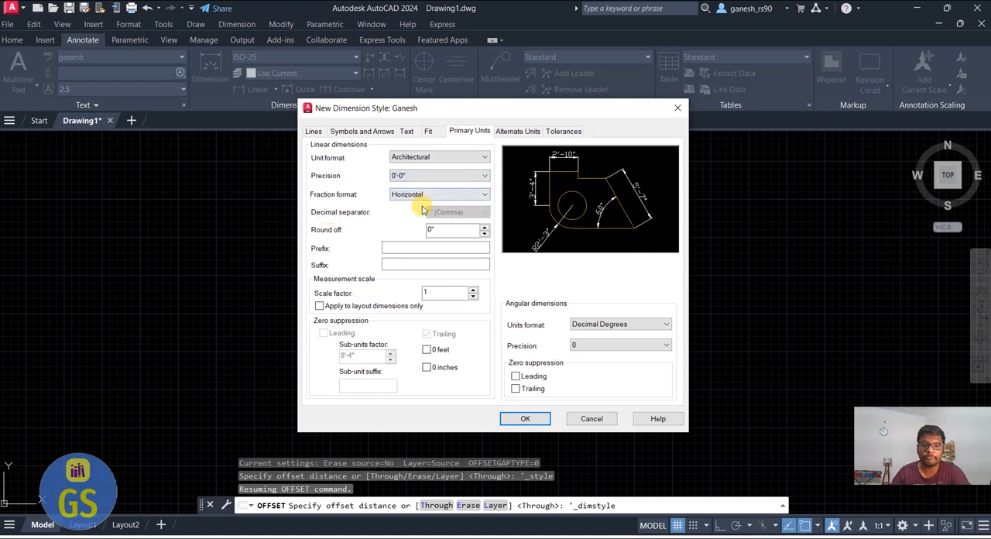
left_click(511, 420)
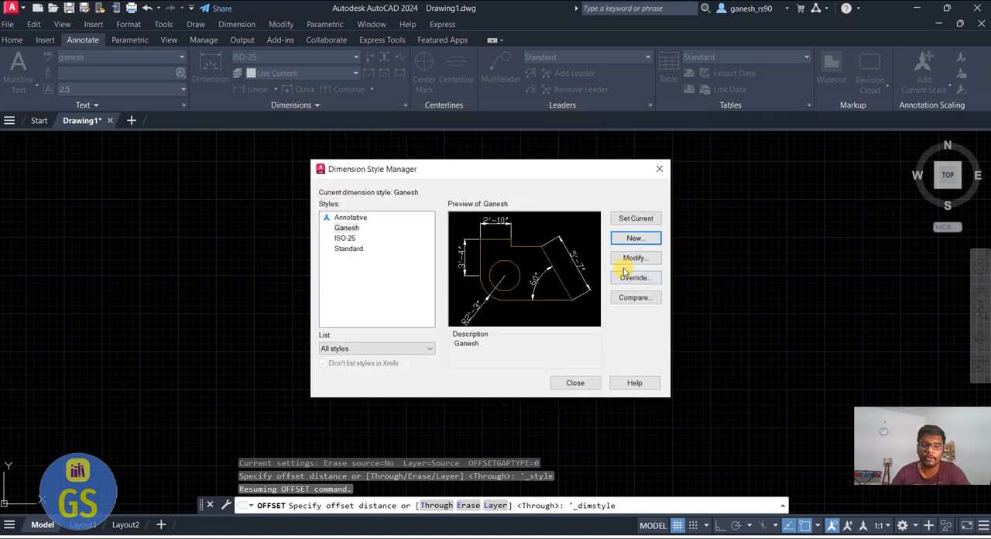
left_click(575, 385)
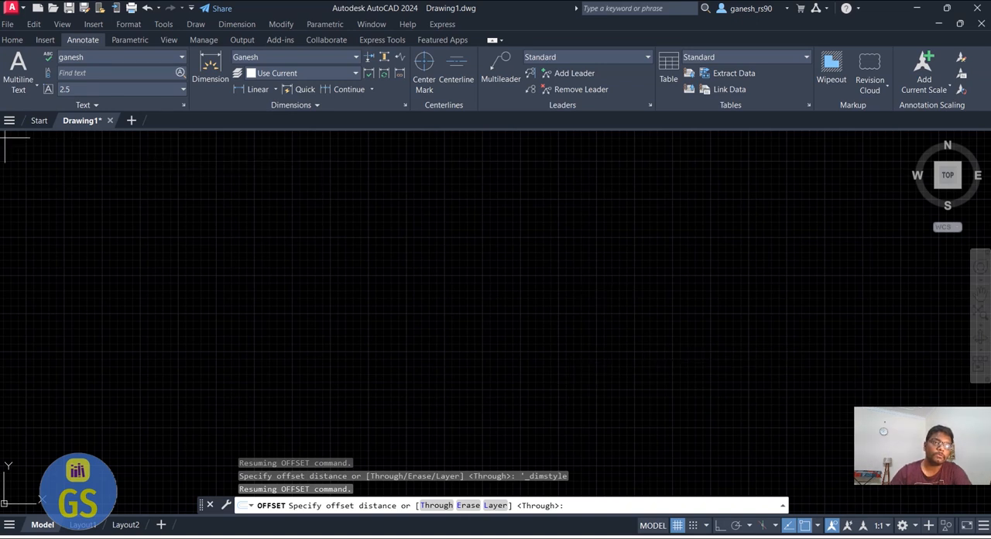
Enable all object snap modes in the drafting settings and turn on Ortho mode
left_click(19, 56)
left_click(19, 42)
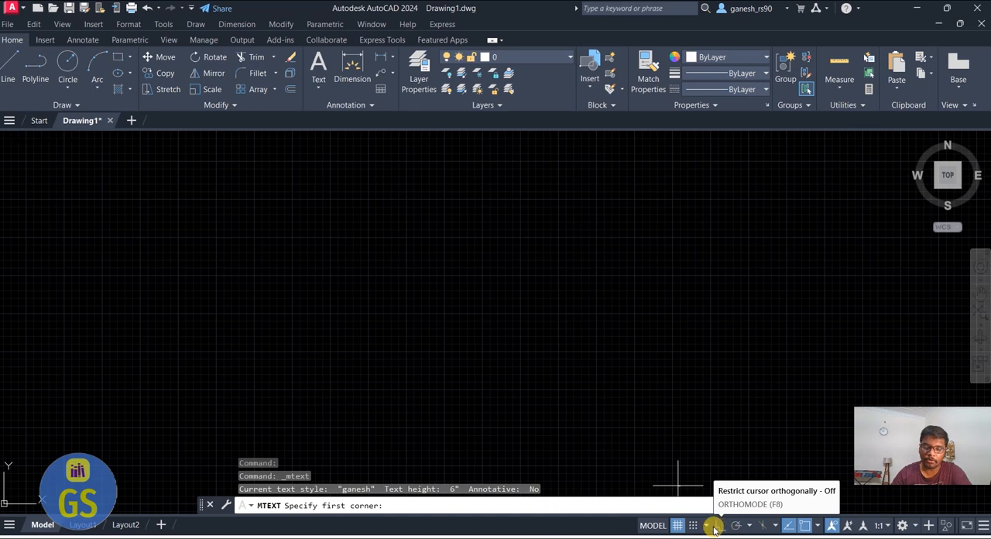
right_click(762, 527)
right_click(735, 525)
left_click(760, 509)
left_click(450, 150)
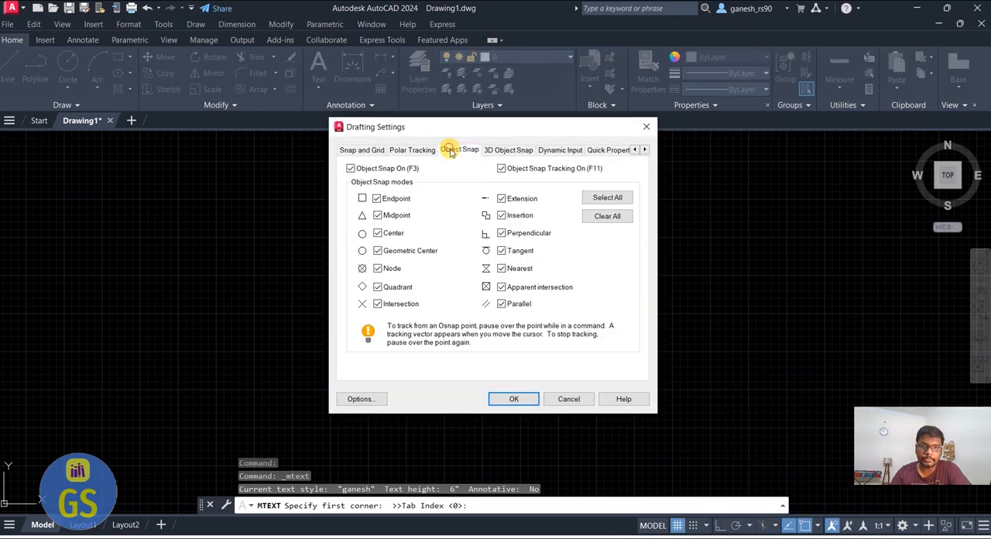
left_click(605, 195)
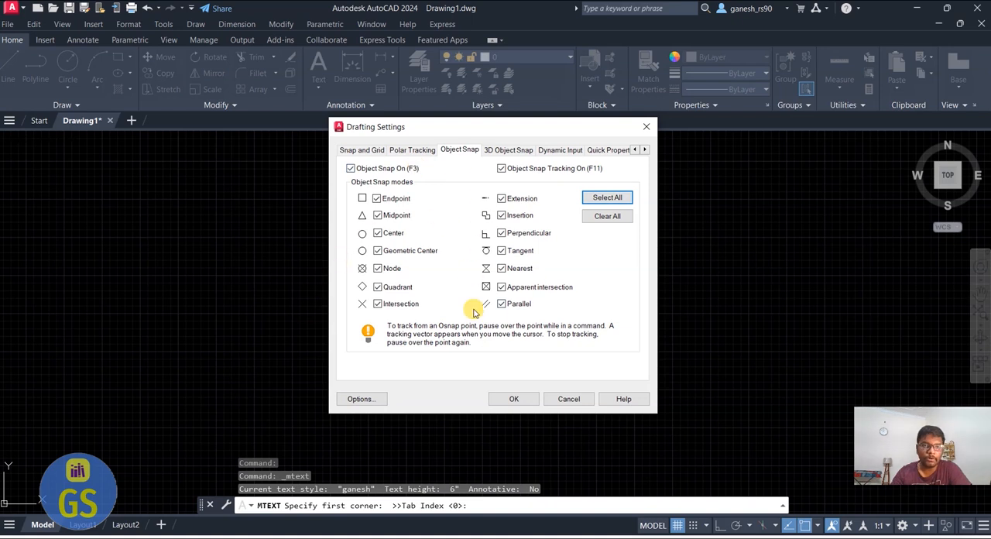
left_click(509, 398)
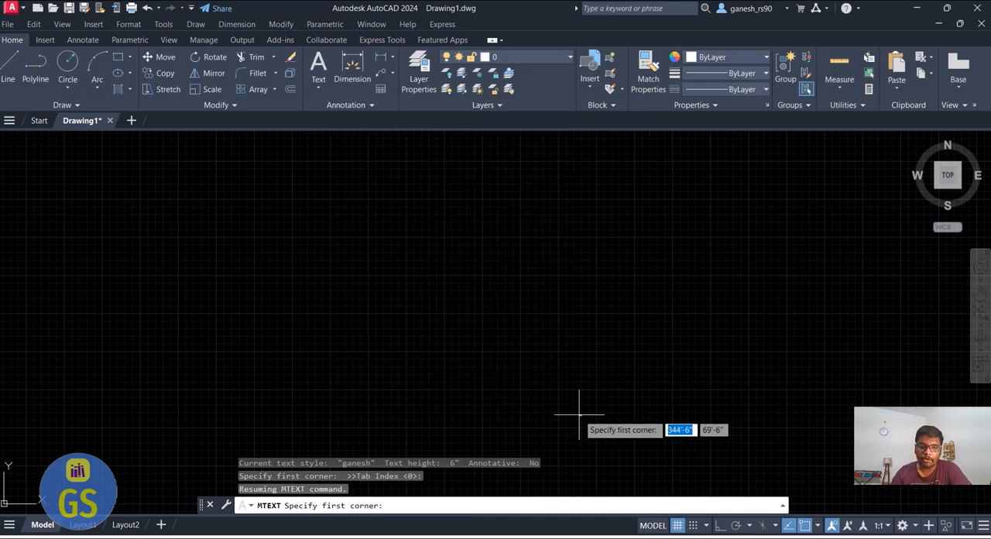
left_click(721, 526)
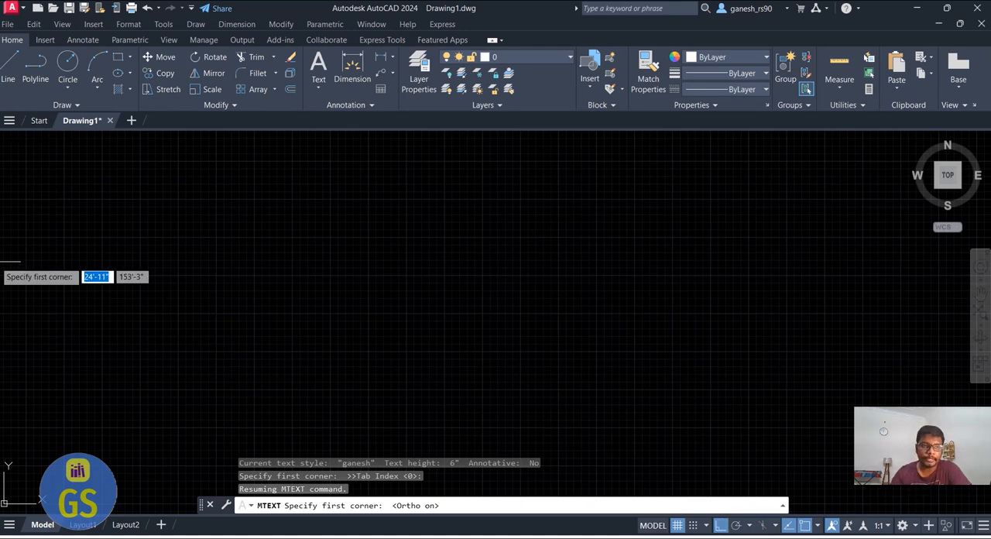
Begin a polyline room outline with a 10' segment running right and a 12' segment running up
left_click(40, 77)
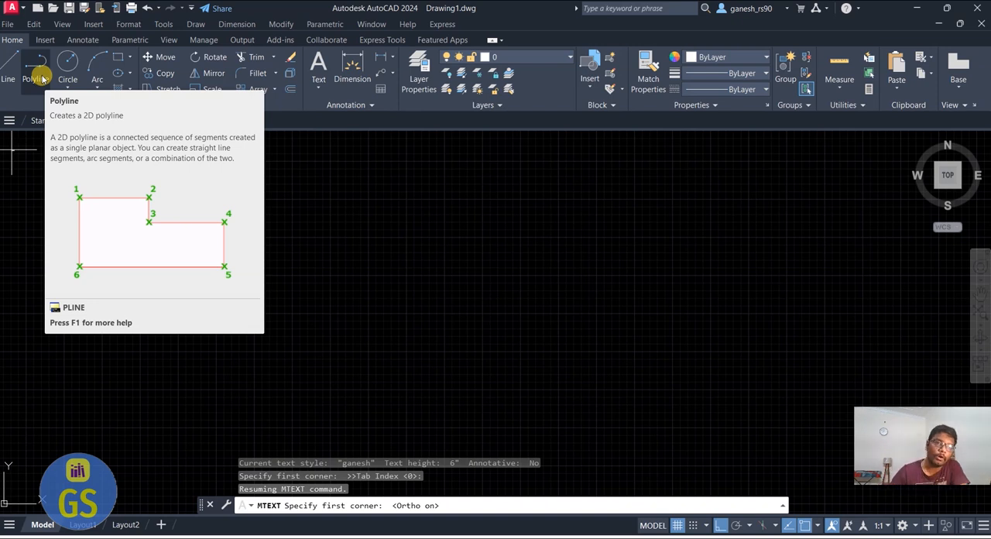
left_click(34, 81)
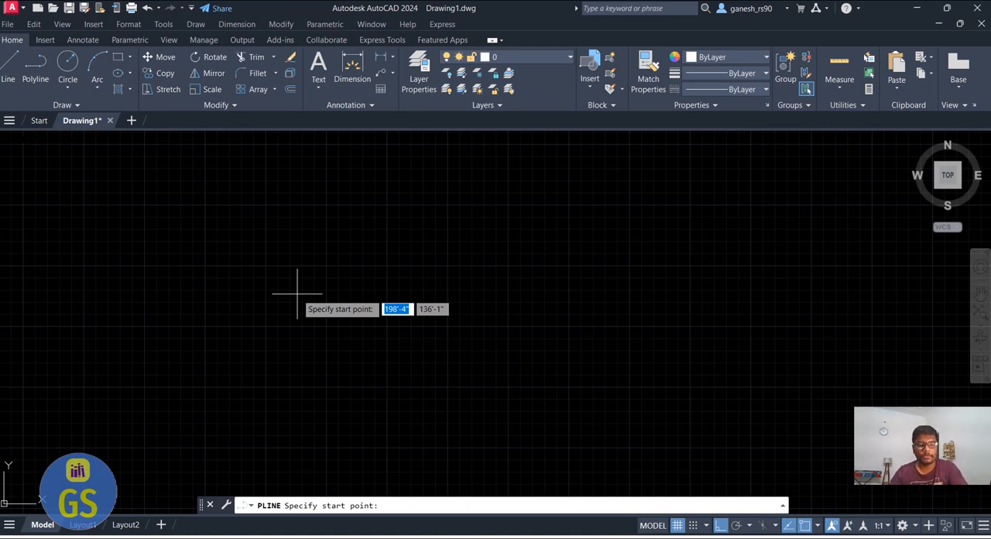
left_click(209, 369)
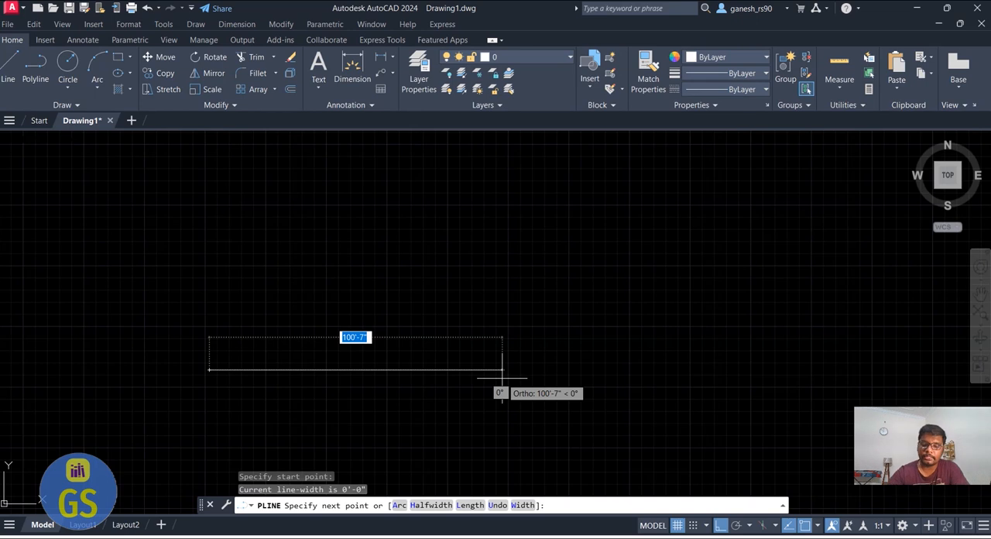
type("10")
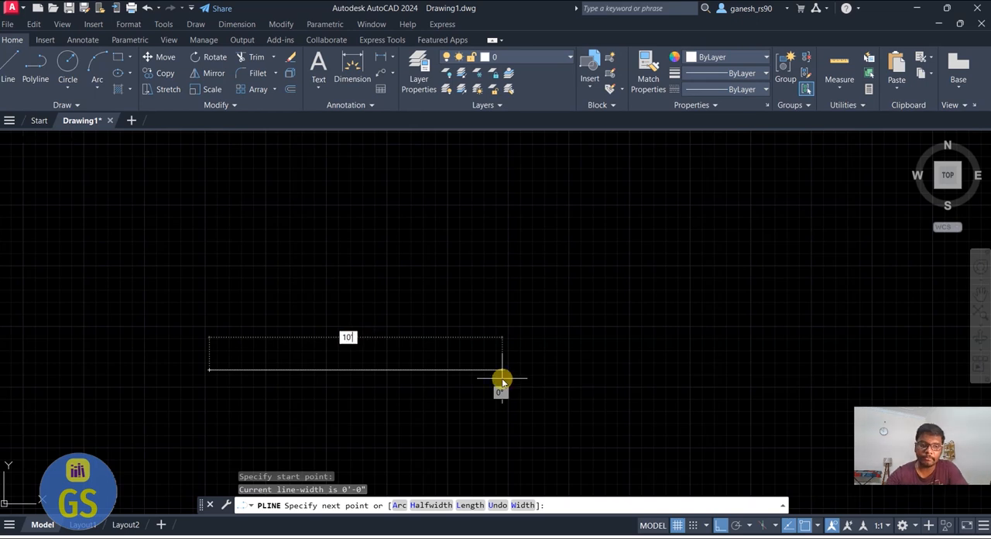
type("'")
key("Return")
type("12'")
key("Return")
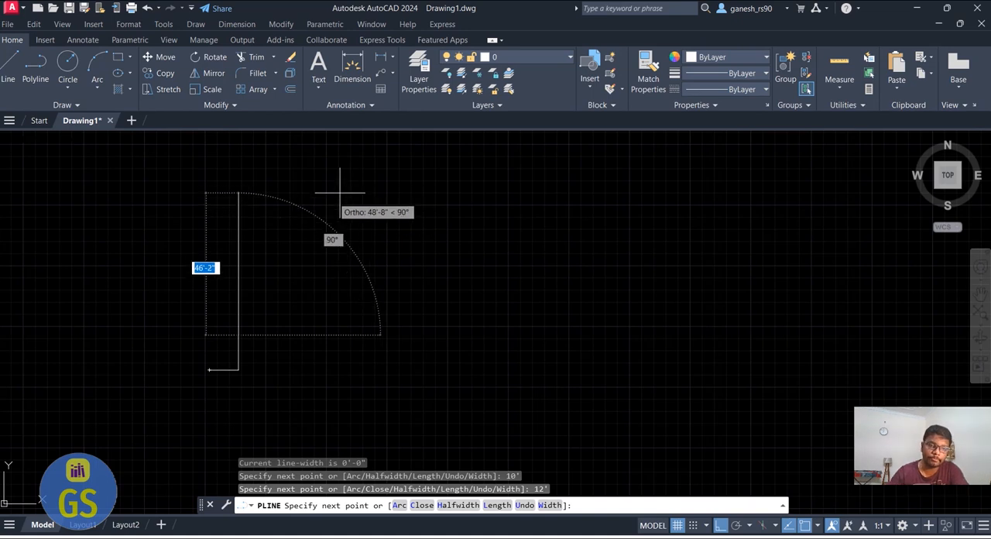
Complete the rectangular polyline outline with a 10' segment running left and a 12' segment back down to the start point
type("1")
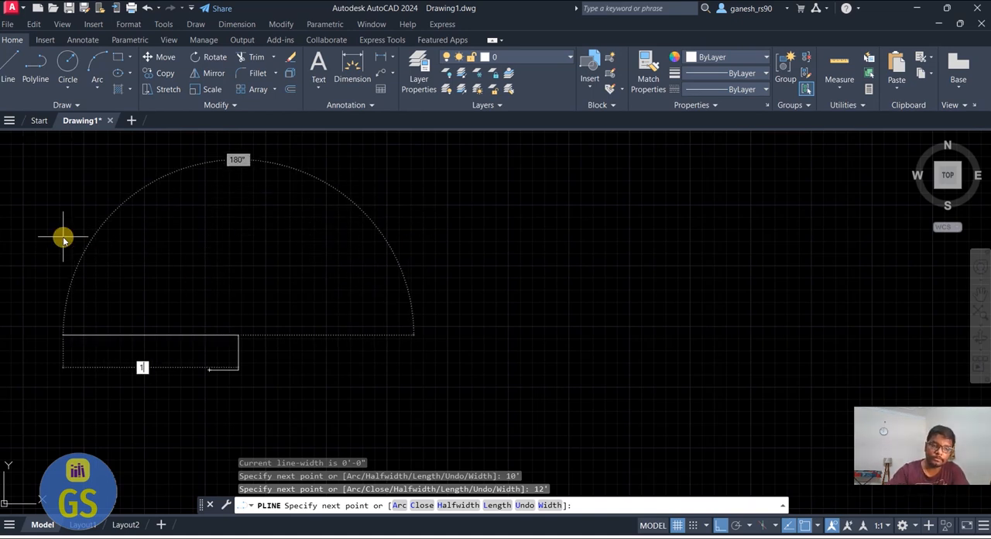
type("2'")
key("Return")
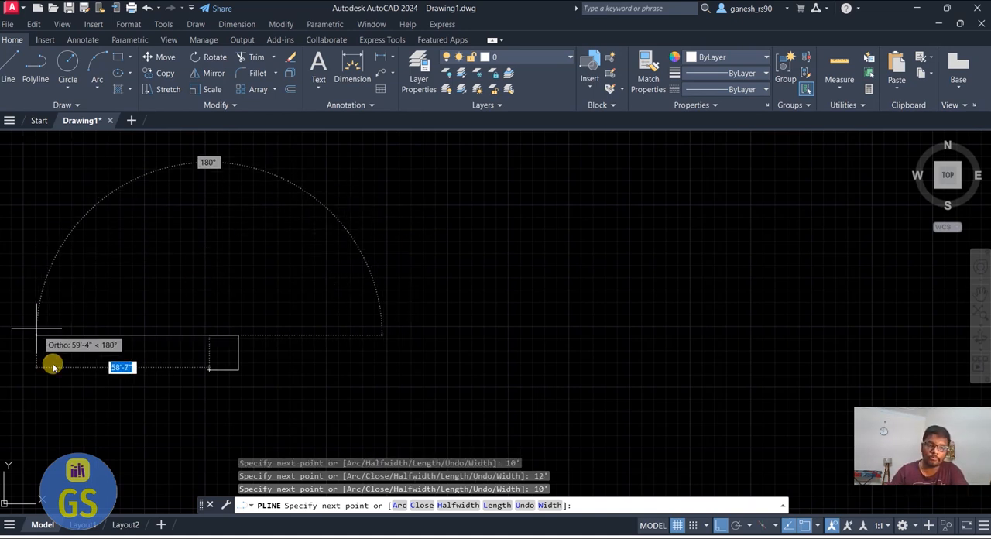
type("12")
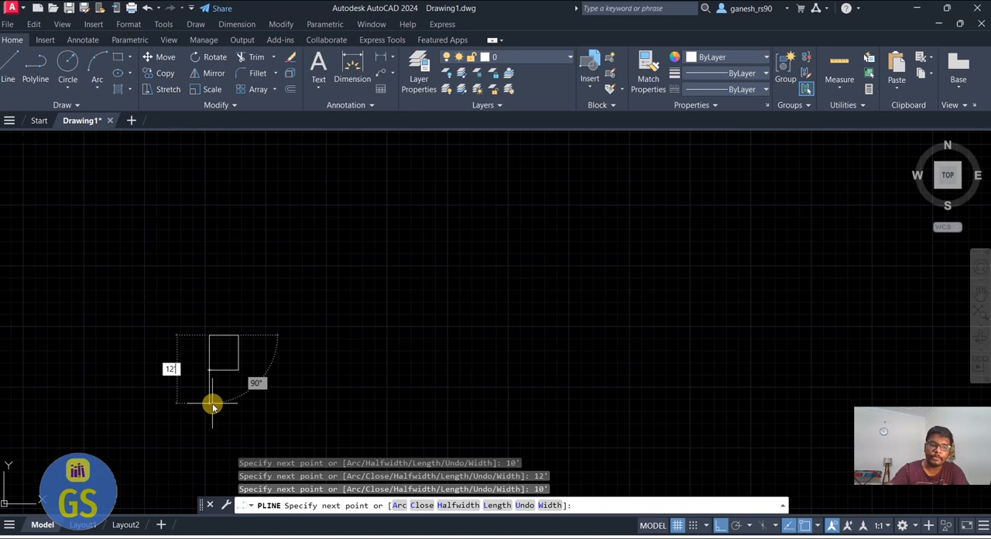
type("'")
key("Return")
key("Return")
scroll(157, 373, "up", 4)
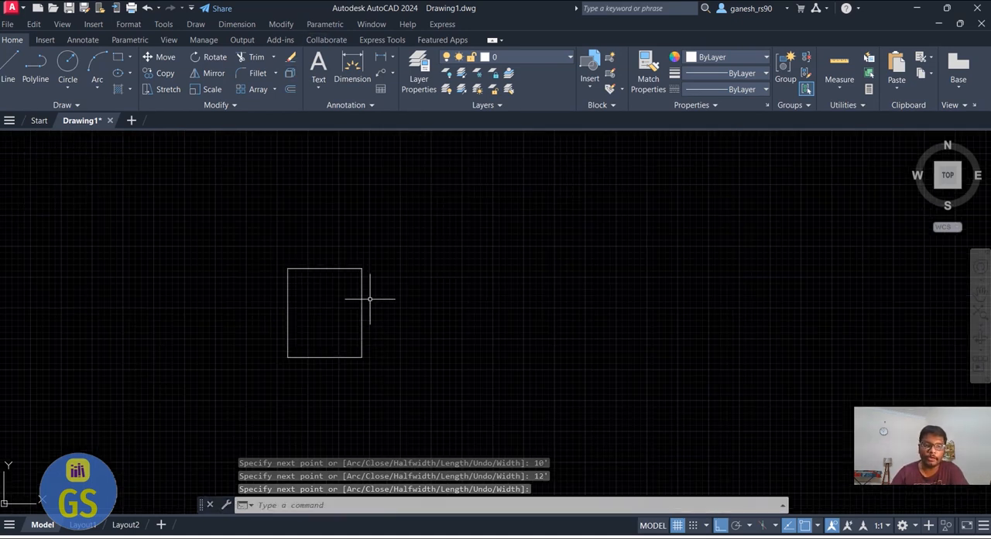
scroll(323, 276, "up", 2)
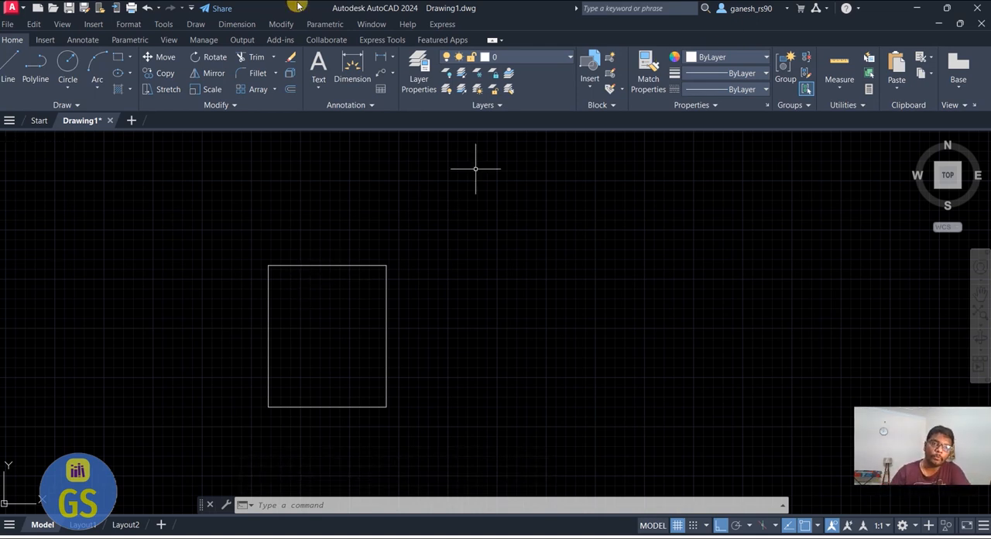
Add a linear dimension for the rectangle's width, placed inside the outline
left_click(371, 57)
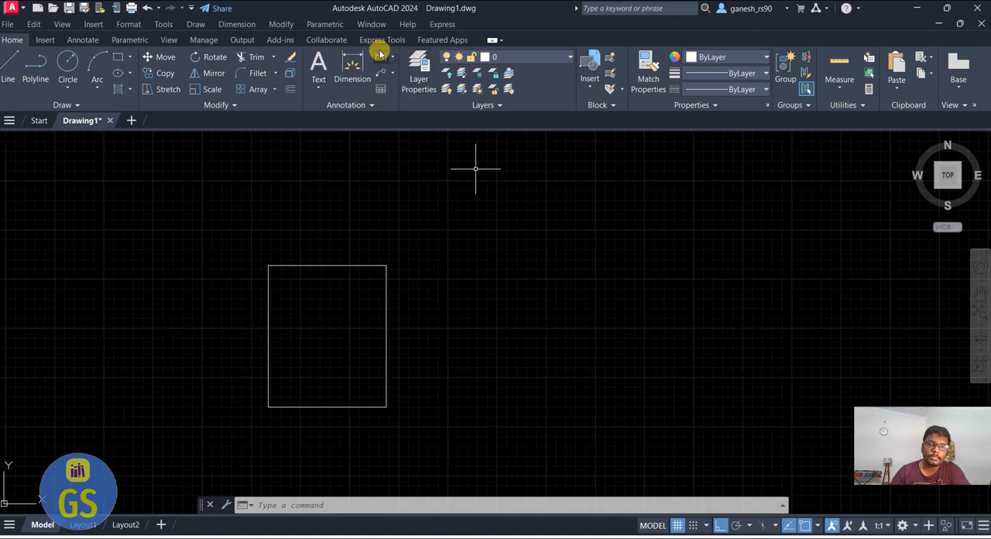
left_click(269, 337)
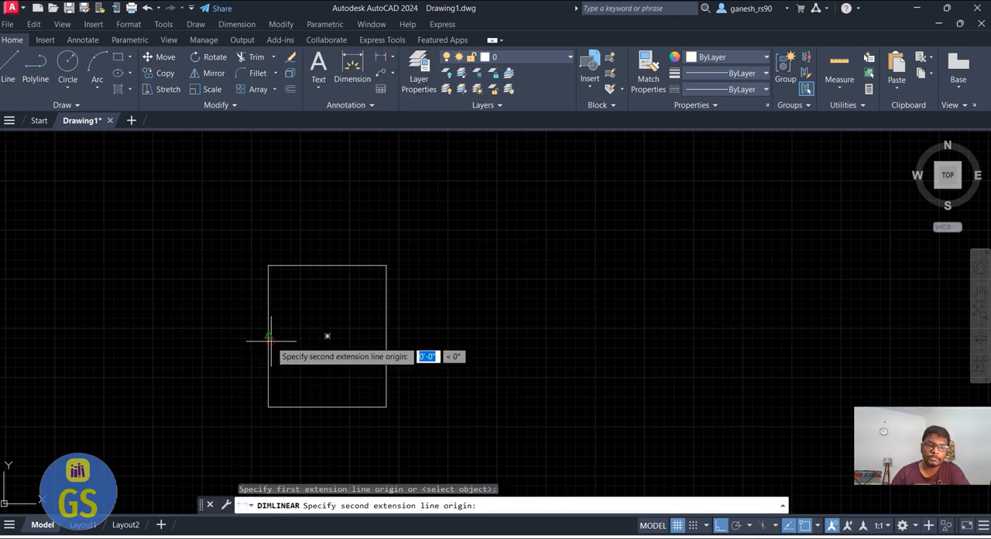
left_click(387, 336)
left_click(380, 324)
scroll(297, 326, "up", 4)
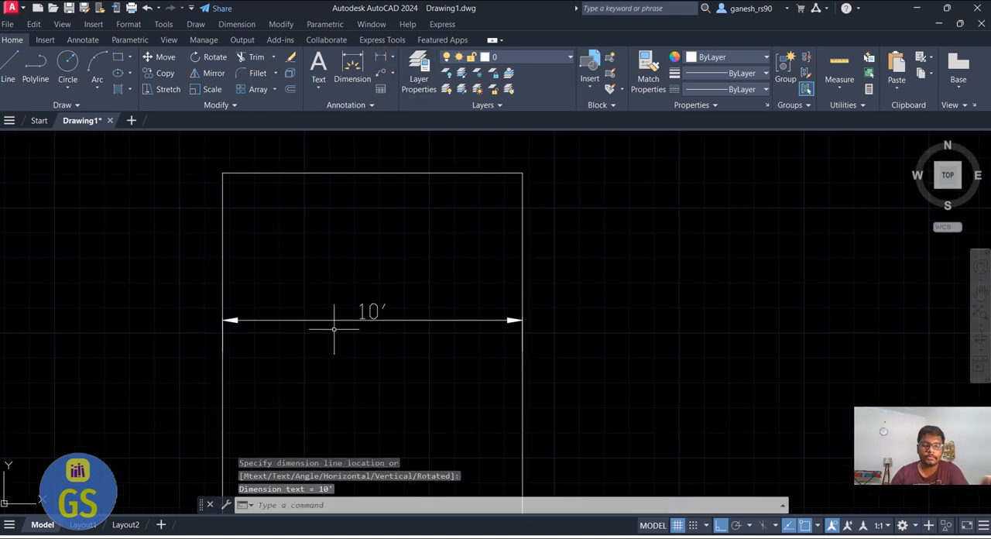
Add a linear dimension for the rectangle's height, placed inside the outline near its right side
scroll(454, 238, "down", 4)
key("Return")
left_click(441, 216)
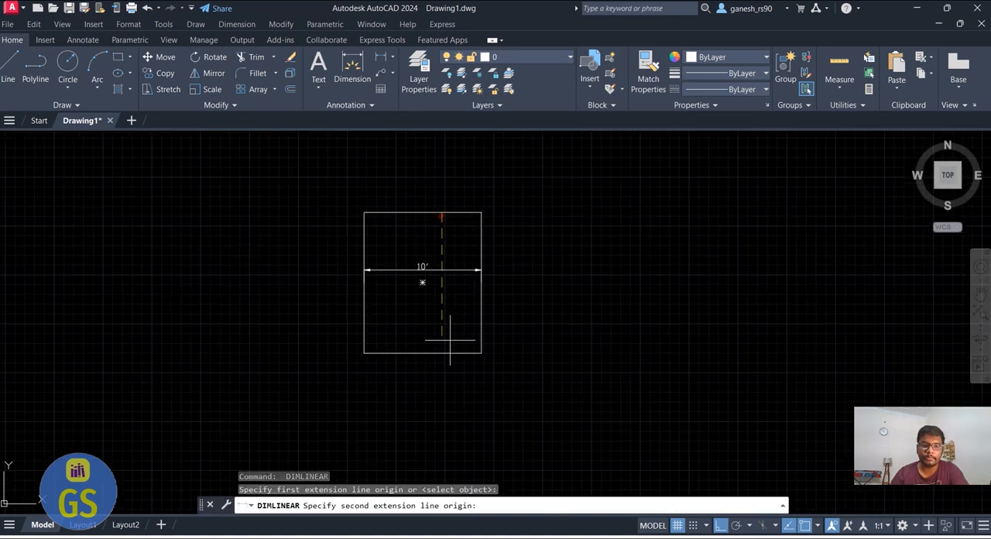
left_click(441, 352)
left_click(452, 340)
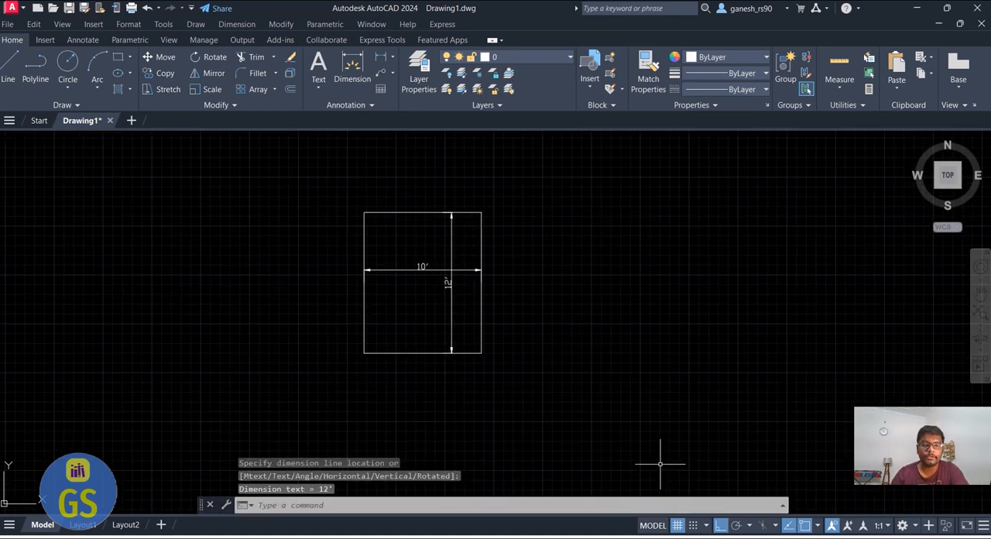
Offset the rectangular outline 9" outward to form the wall thickness
scroll(493, 301, "up", 2)
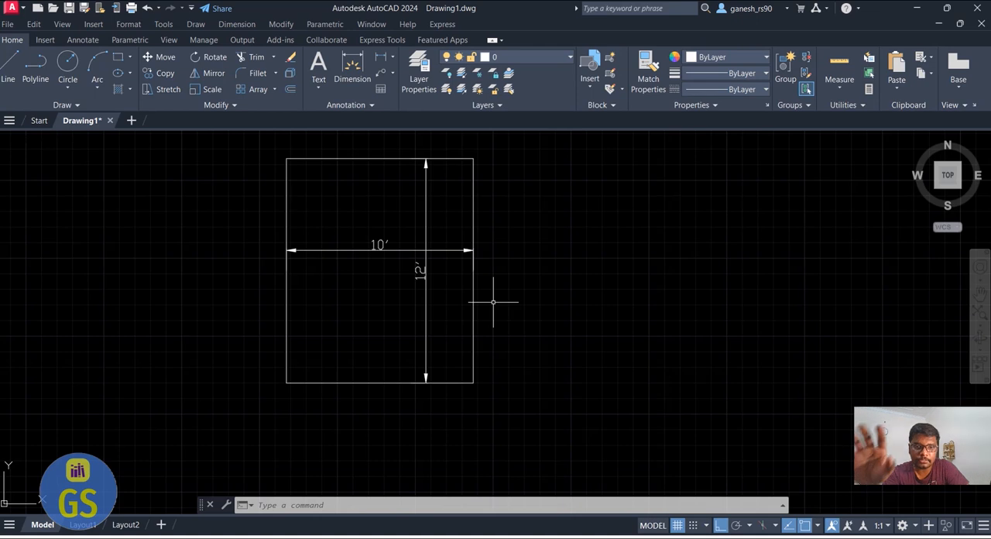
type("o")
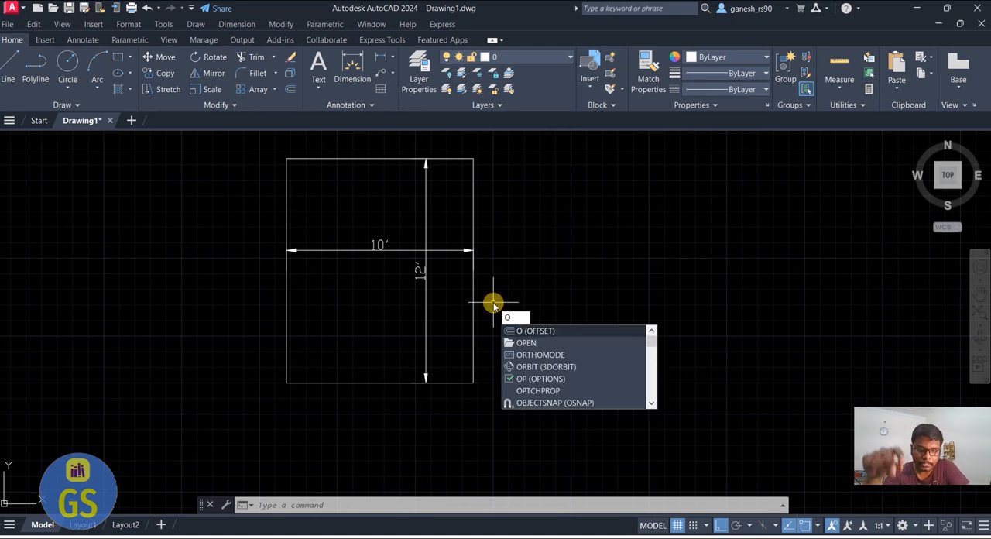
key("Return")
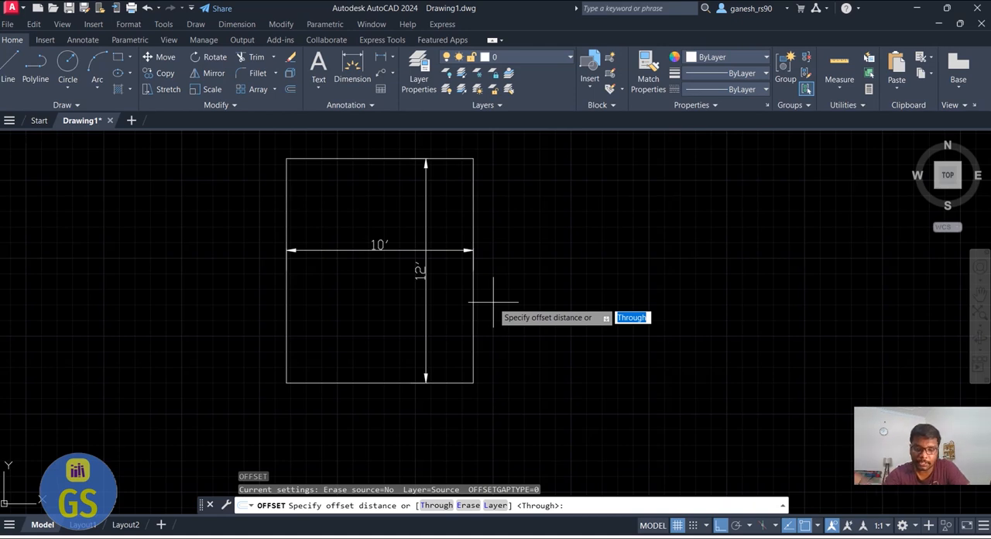
type("9")
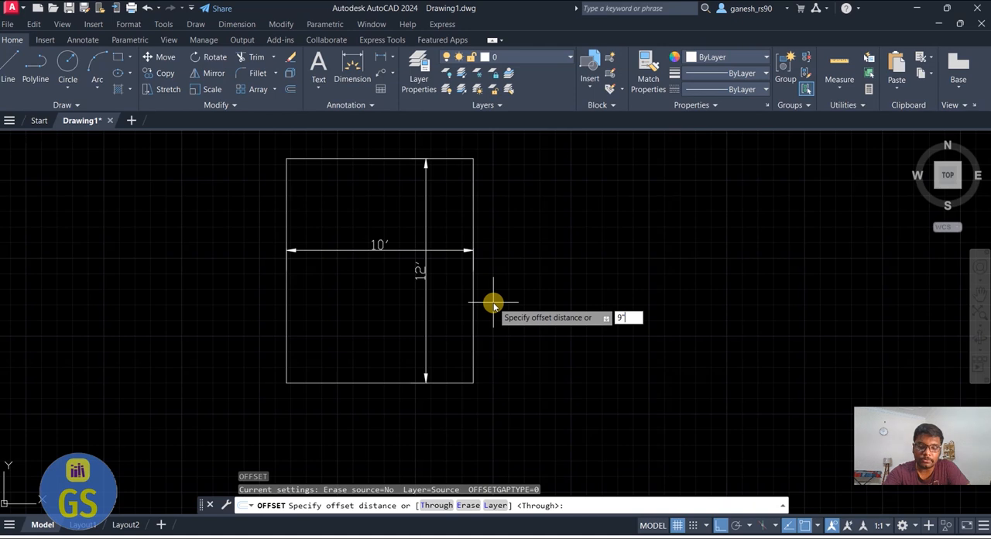
type("\"")
key("Return")
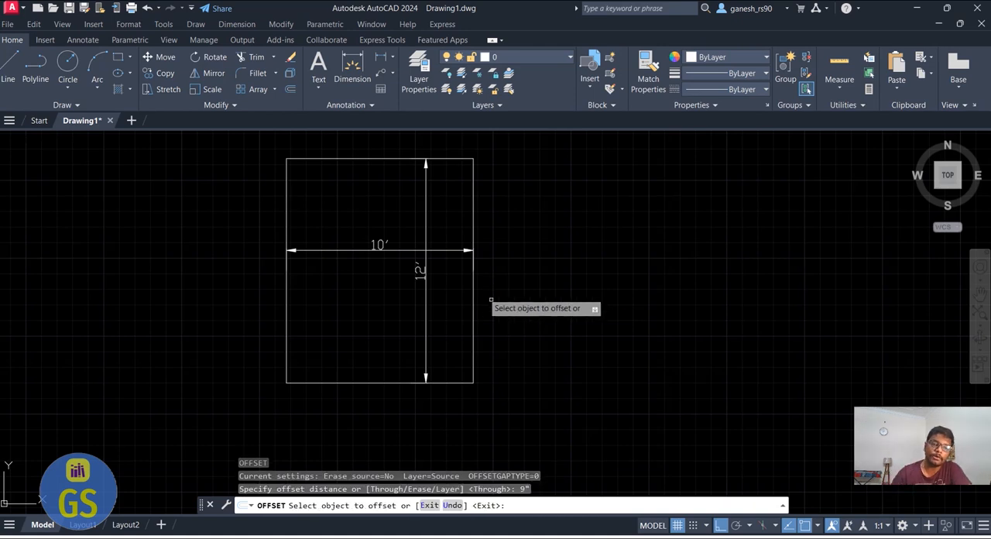
left_click(473, 288)
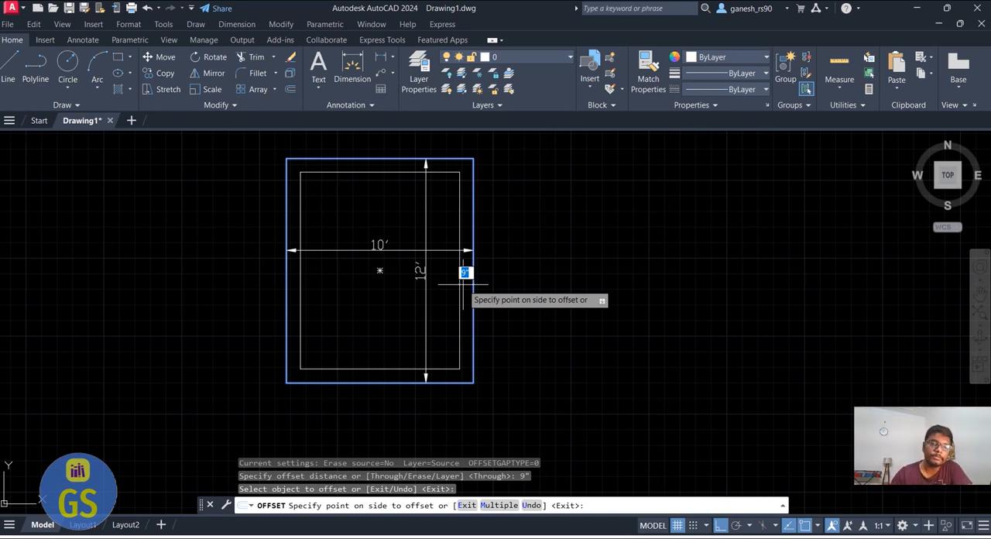
left_click(504, 282)
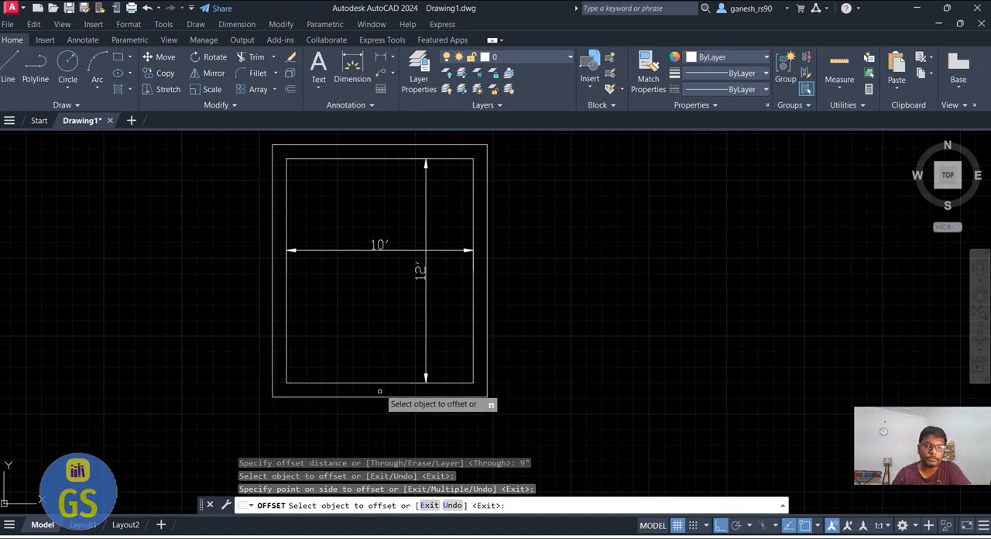
Add a linear dimension for the outer rectangle's overall width, placed below its bottom edge
left_click(379, 56)
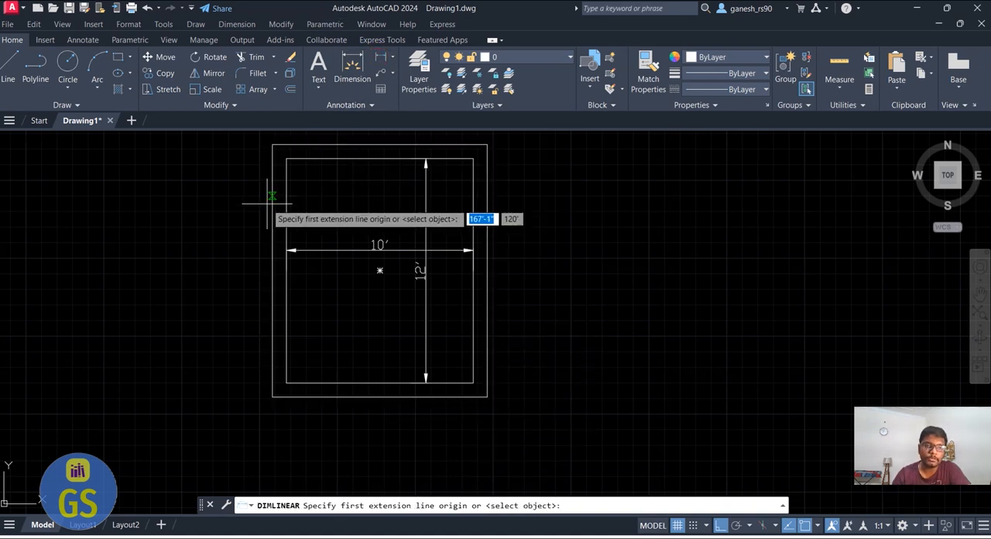
left_click(273, 396)
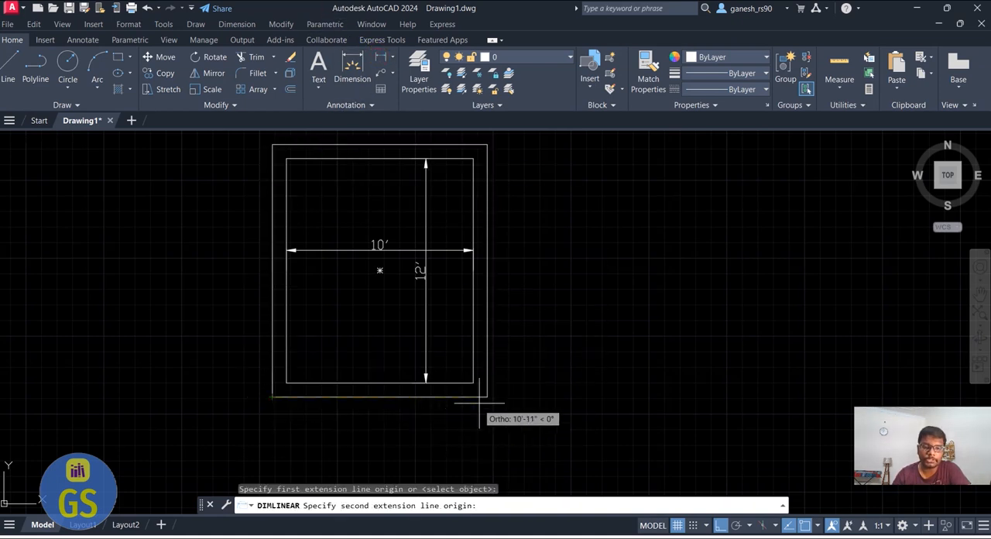
left_click(487, 396)
left_click(465, 430)
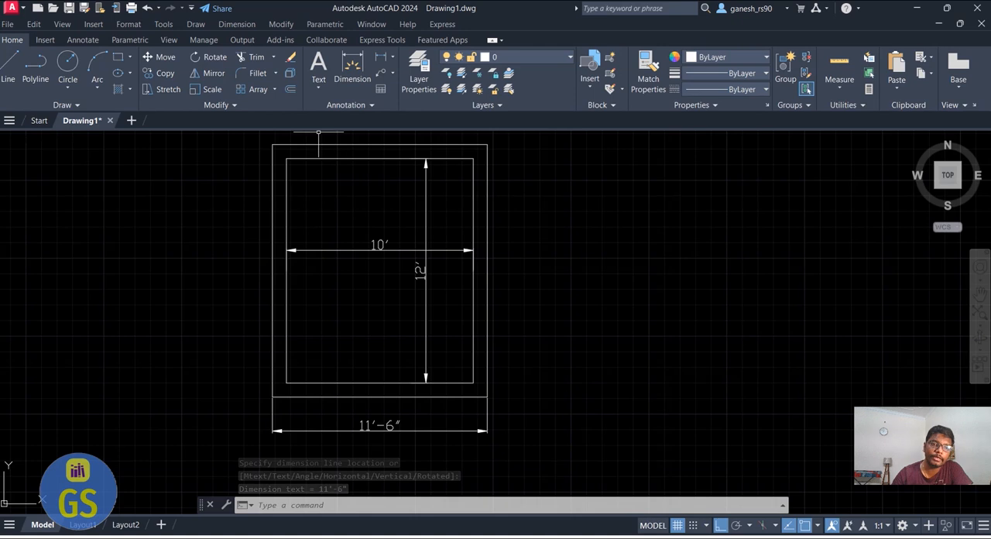
left_click(380, 58)
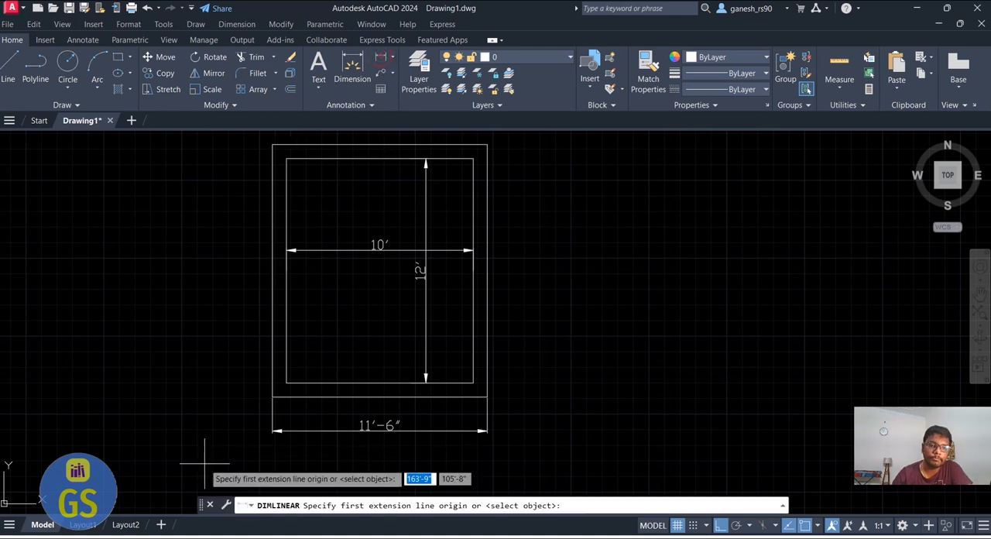
scroll(285, 386, "up", 2)
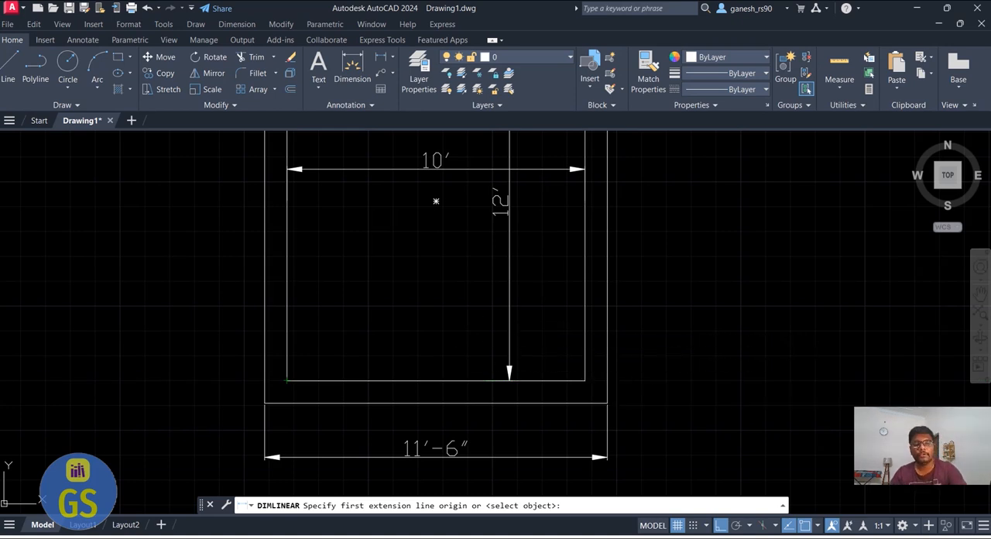
key("Escape")
scroll(418, 387, "down", 2)
right_click(412, 367)
right_click(417, 397)
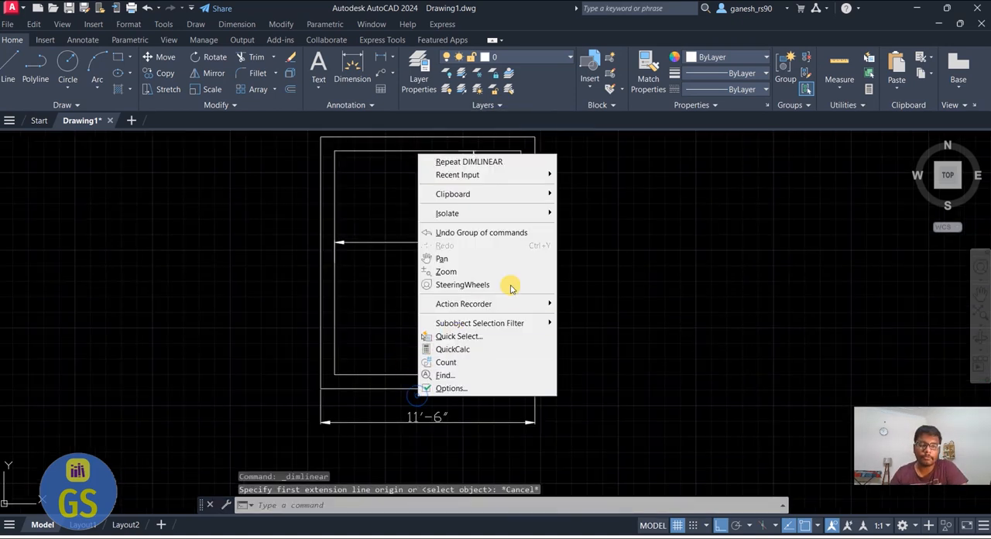
left_click(551, 272)
right_click(552, 273)
right_click(497, 243)
key("Escape")
key("Escape")
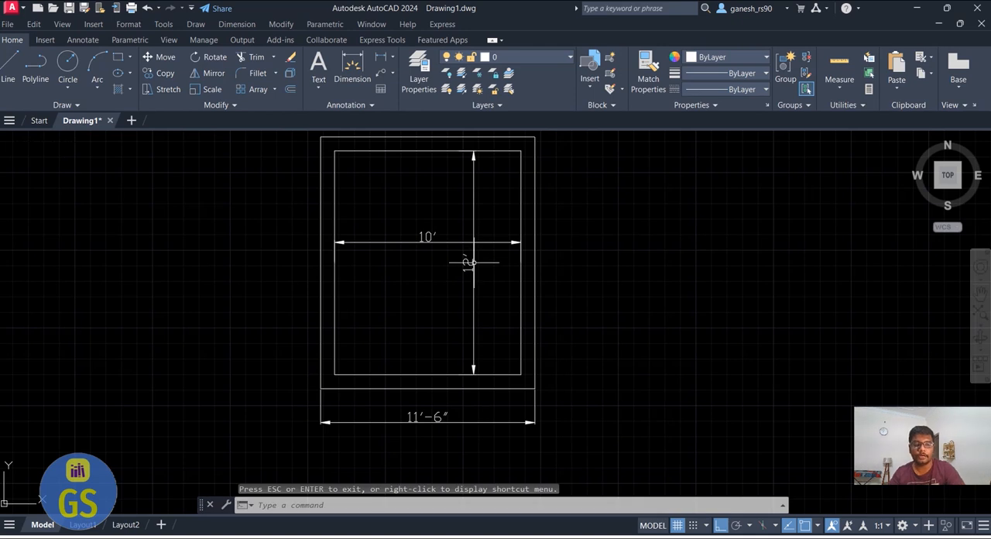
Delete the outer width dimension and the inner width and height dimensions, keeping only the two wall outlines
left_click(476, 427)
left_click(475, 421)
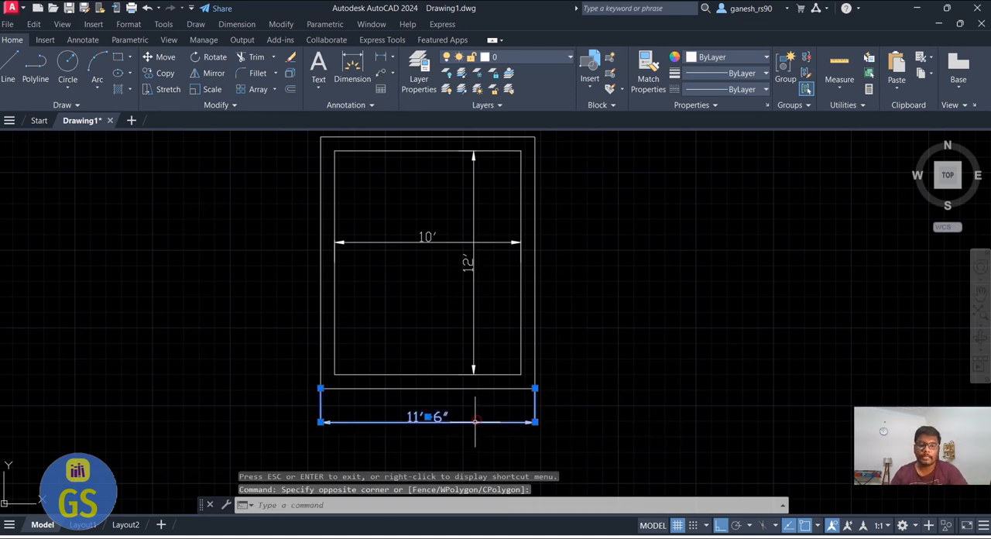
left_click(477, 237)
left_click(477, 249)
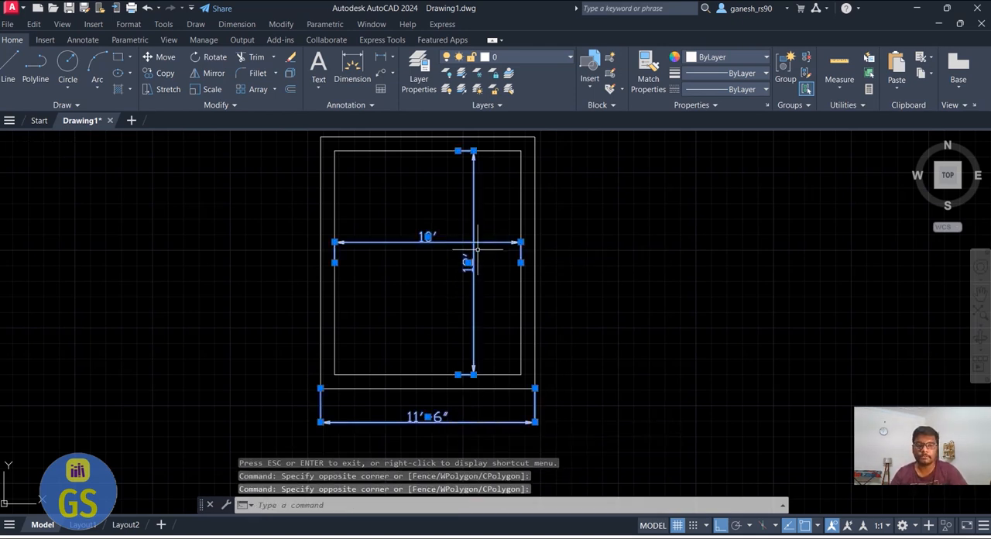
key("Delete")
scroll(426, 338, "down", 2)
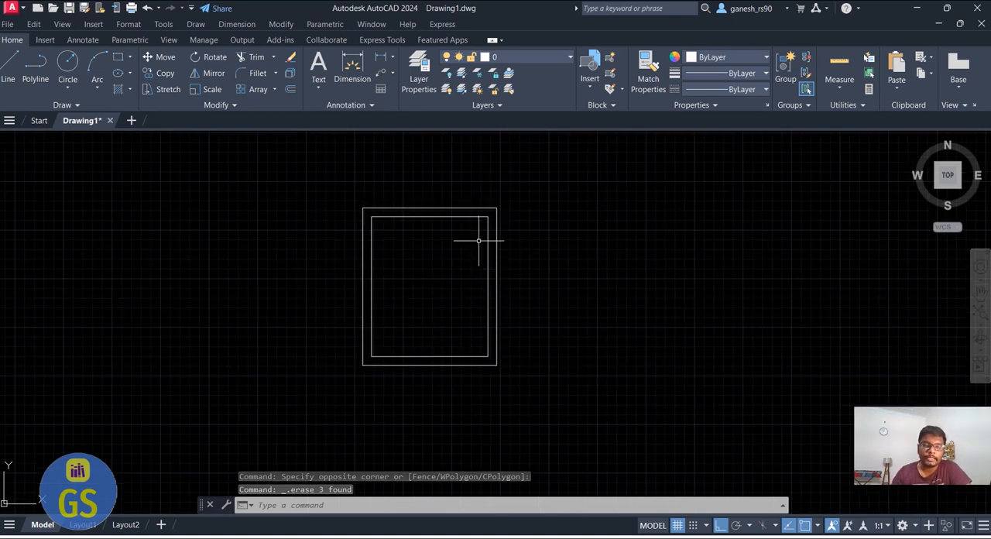
Draw the second room's polyline from the outer right wall at inner bottom-edge level: 8' right, 15' up, 8' left, down to the first room's outer corner
left_click(45, 68)
scroll(500, 367, "up", 3)
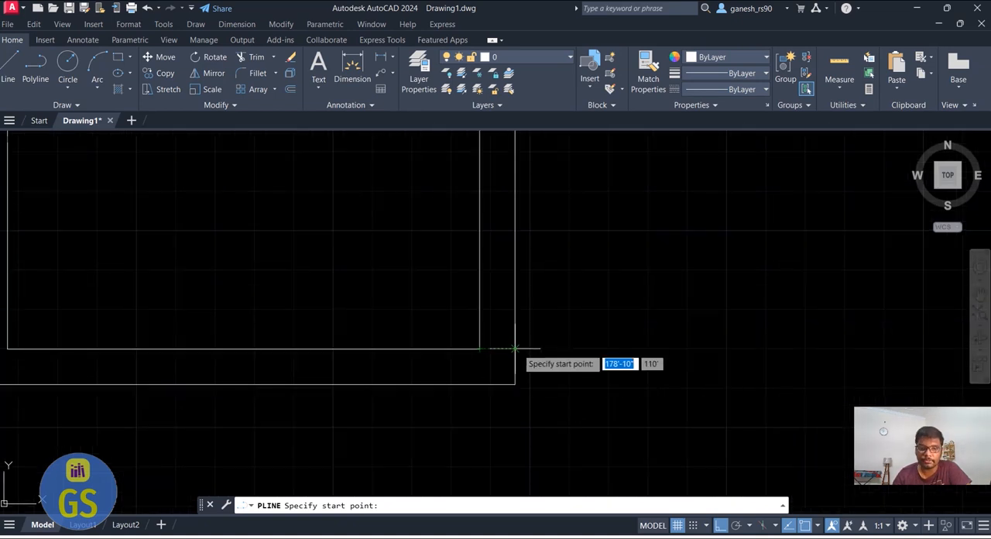
left_click(515, 348)
scroll(515, 348, "down", 2)
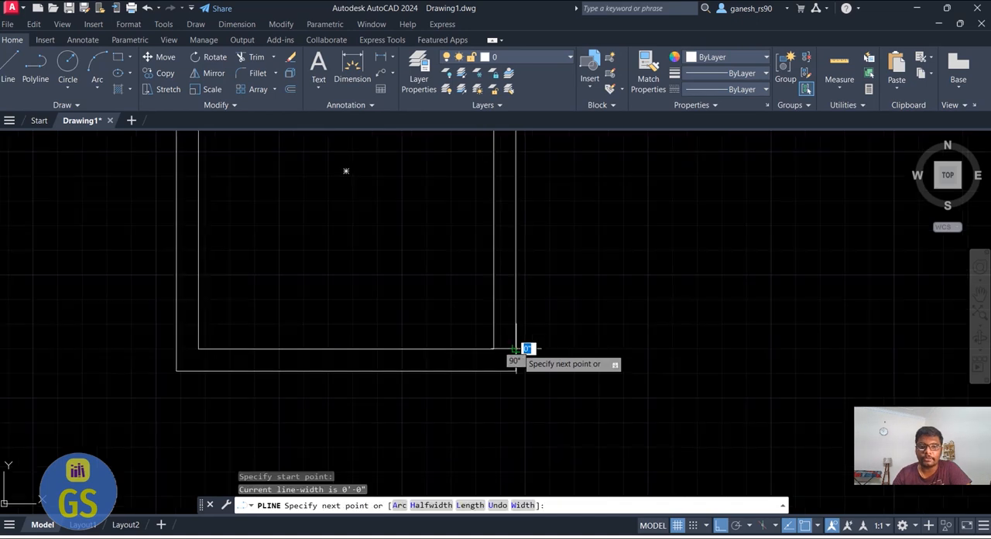
scroll(515, 349, "down", 2)
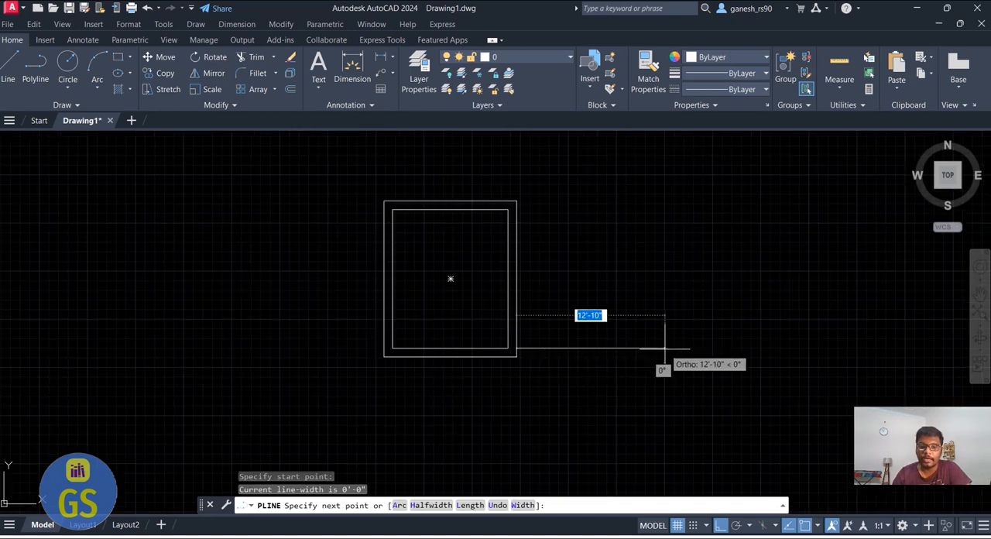
type("8")
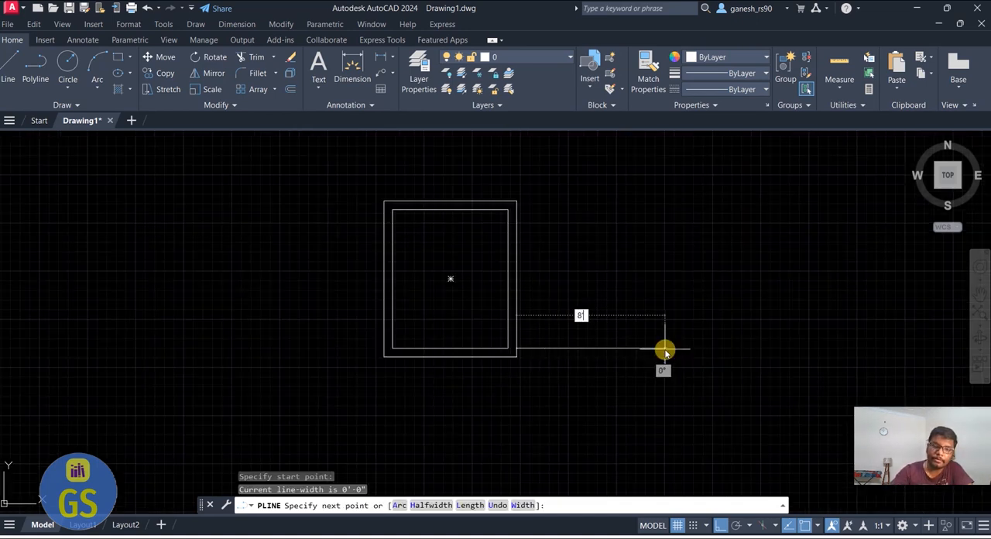
type("'")
key("Return")
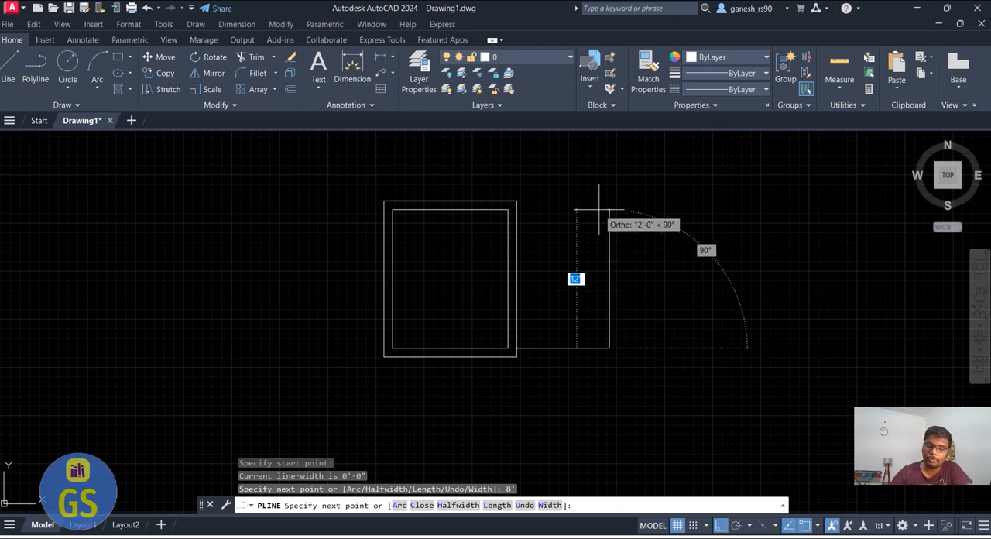
type("15'")
key("Return")
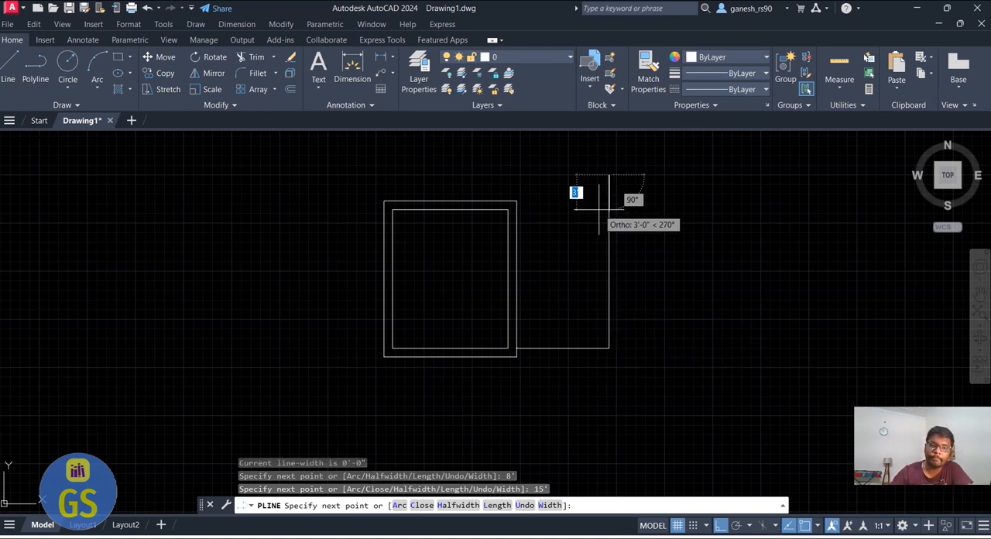
type("8'")
key("Return")
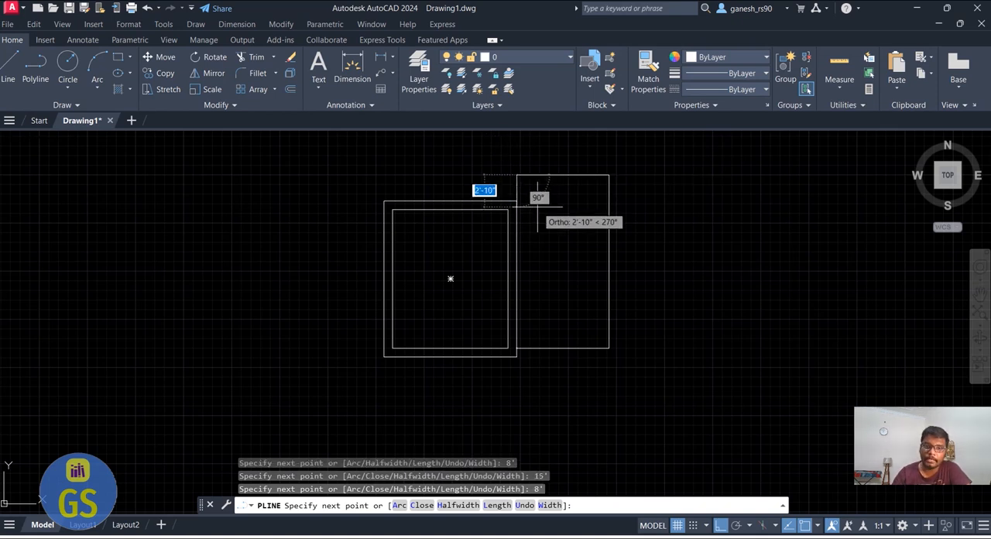
left_click(516, 202)
key("Return")
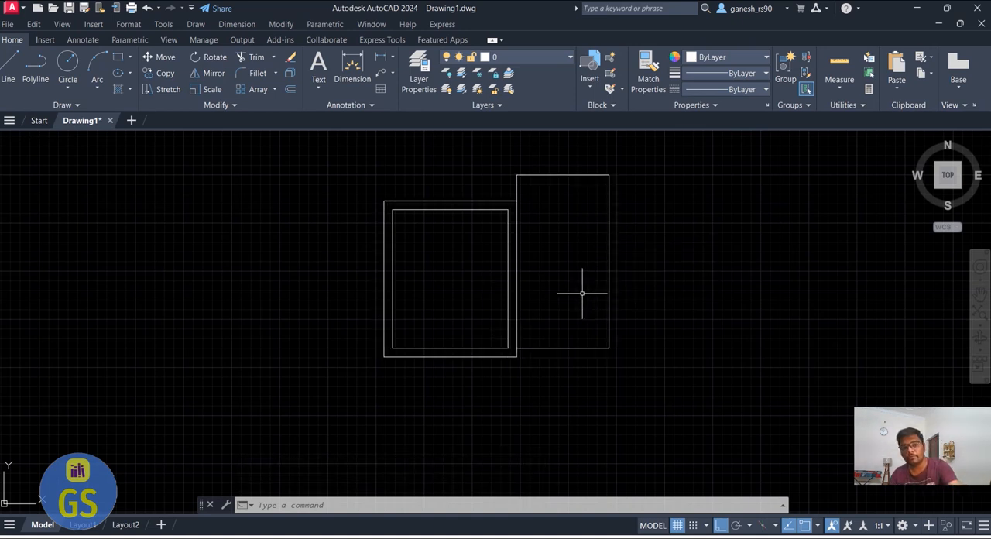
Offset the second room's polyline 9" outward to form its wall thickness
type("o")
key("Return")
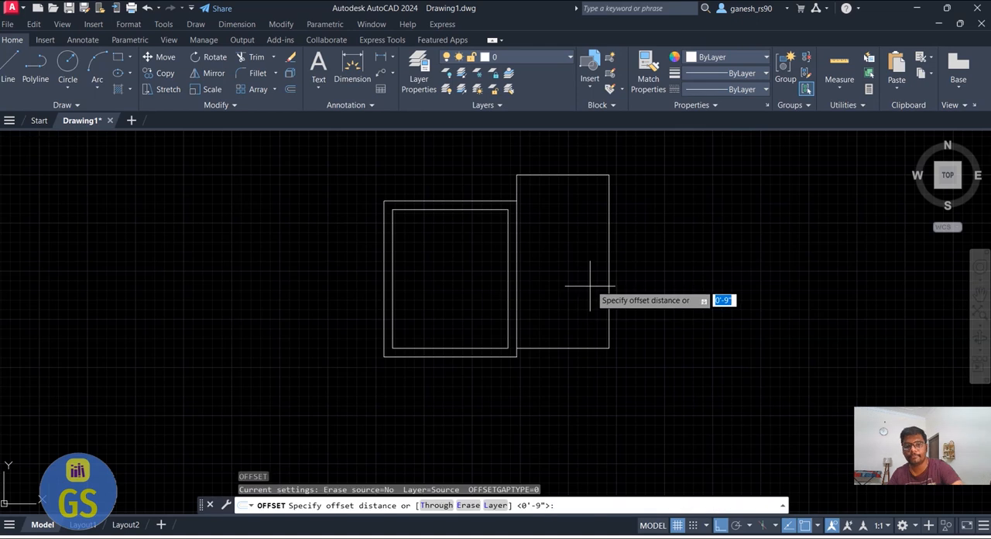
key("Return")
left_click(608, 269)
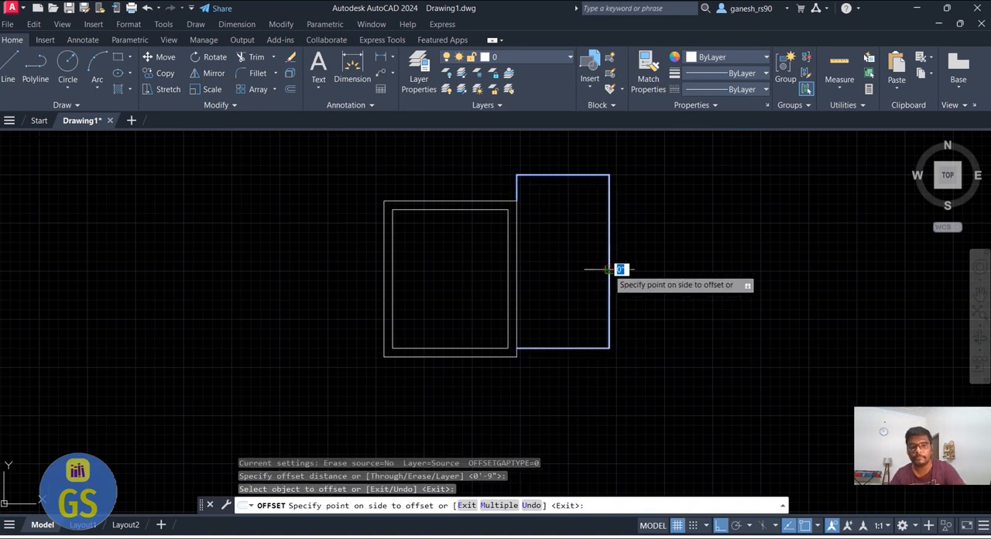
left_click(632, 262)
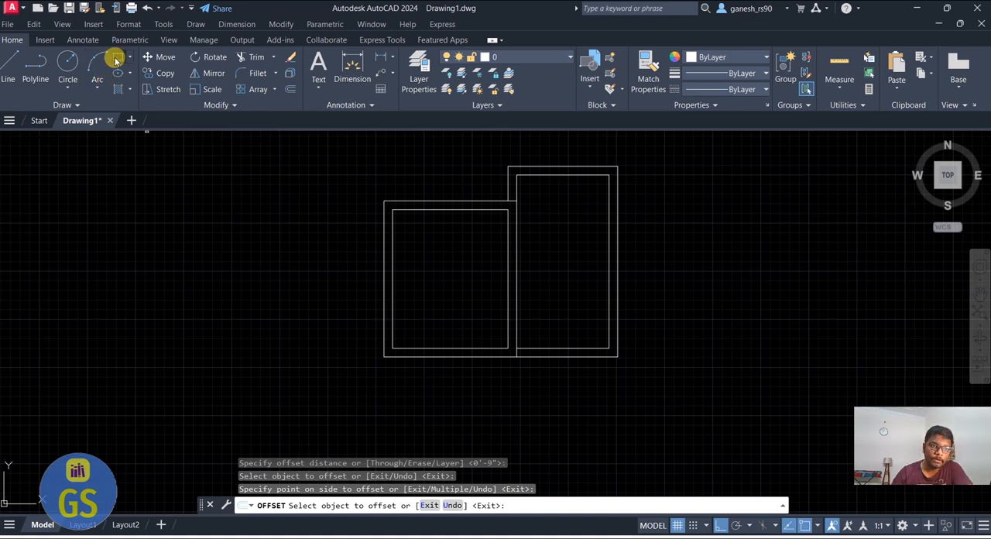
Draw a closed 3' by 9" horizontal rectangle with a polyline in the empty area left of the rooms
left_click(35, 66)
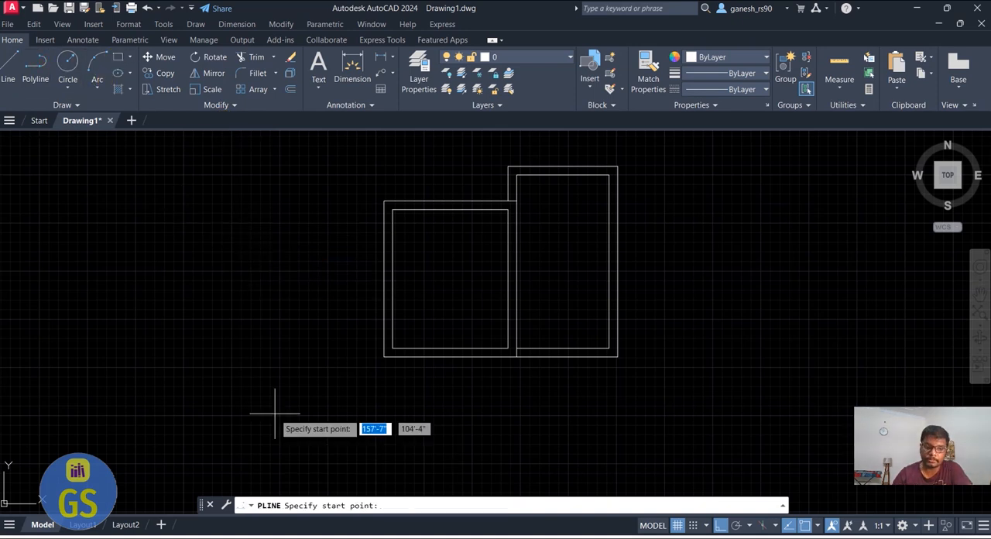
scroll(181, 255, "up", 2)
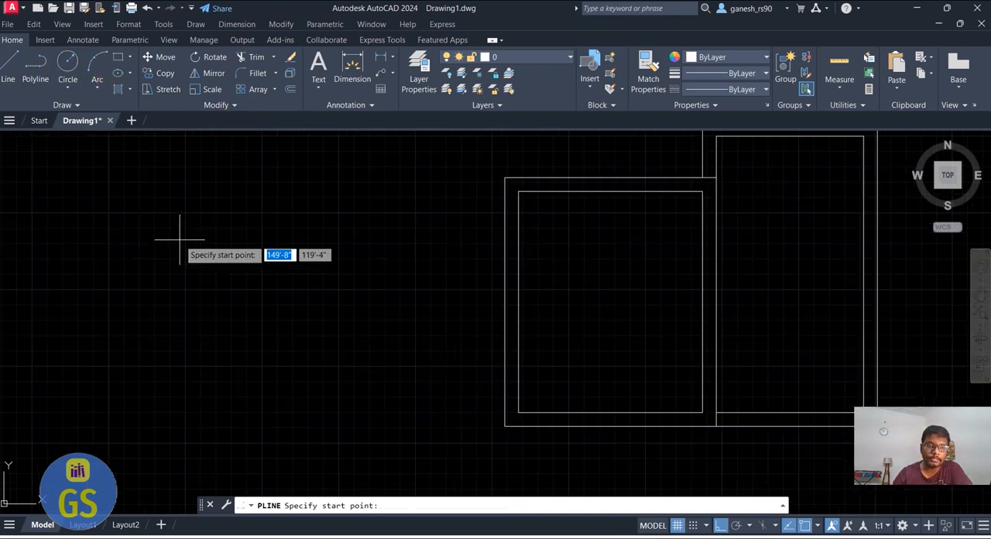
left_click(180, 247)
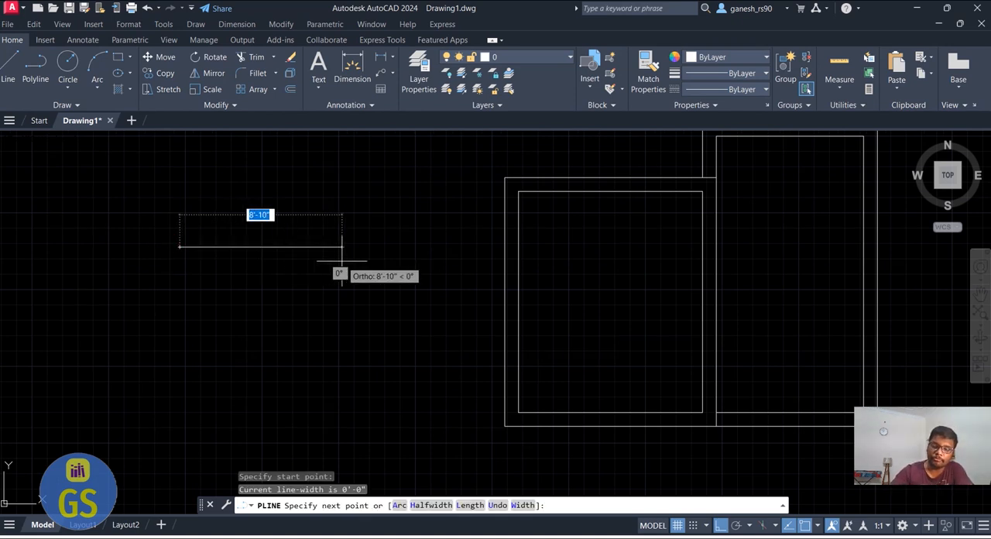
type("3")
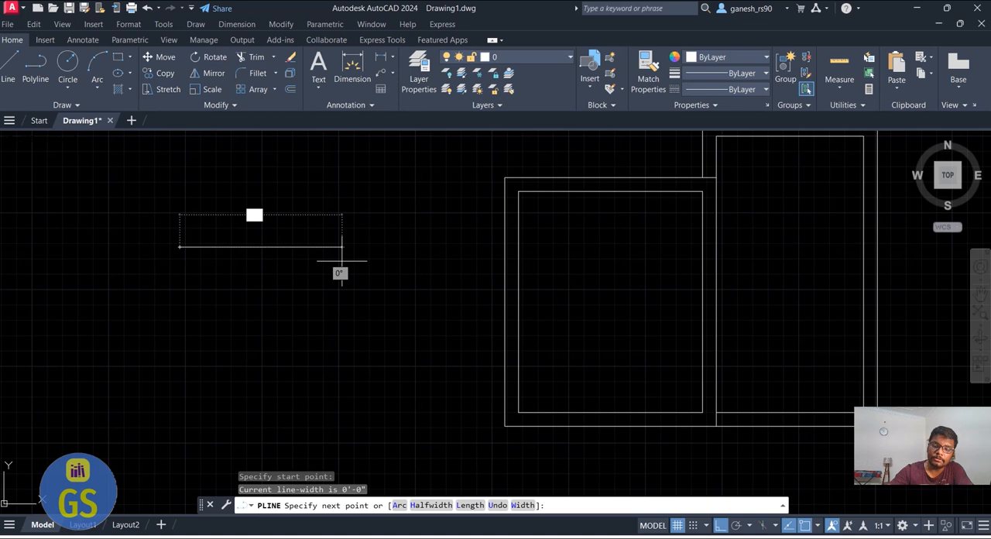
key("Return")
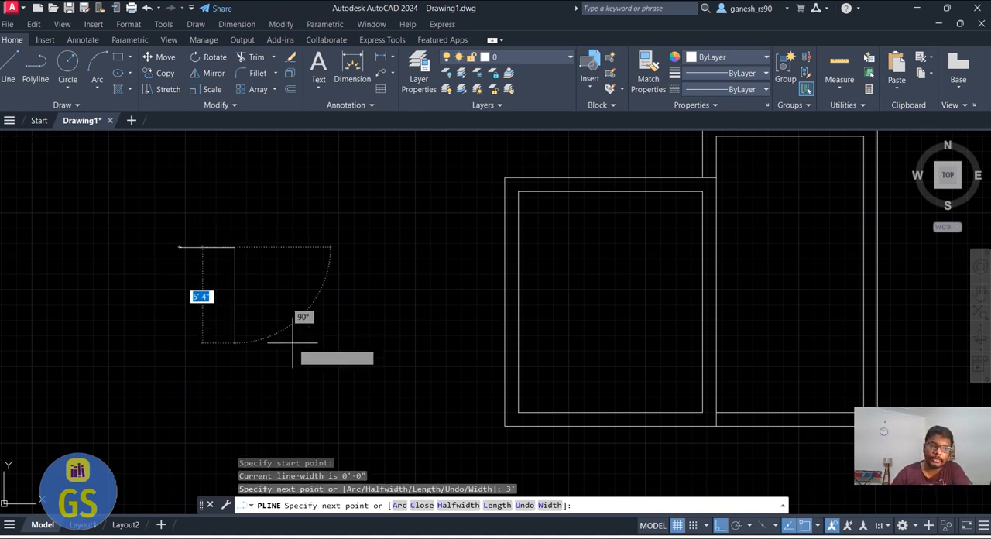
type("9")
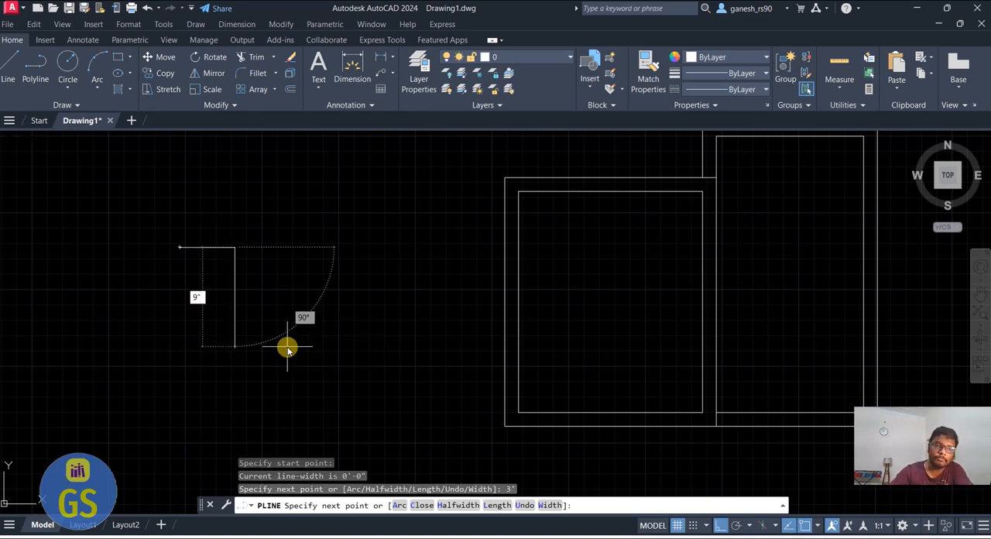
key("Return")
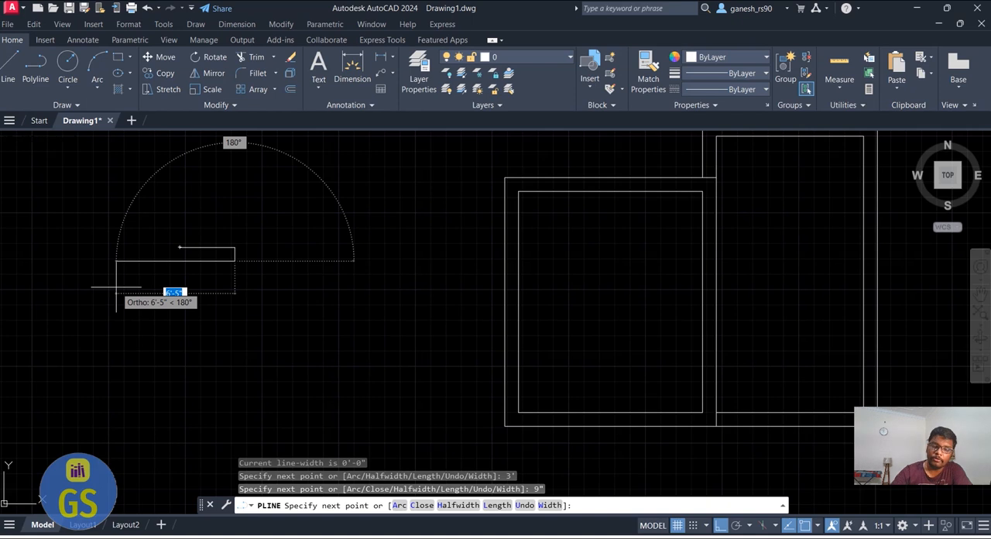
type("3")
key("Return")
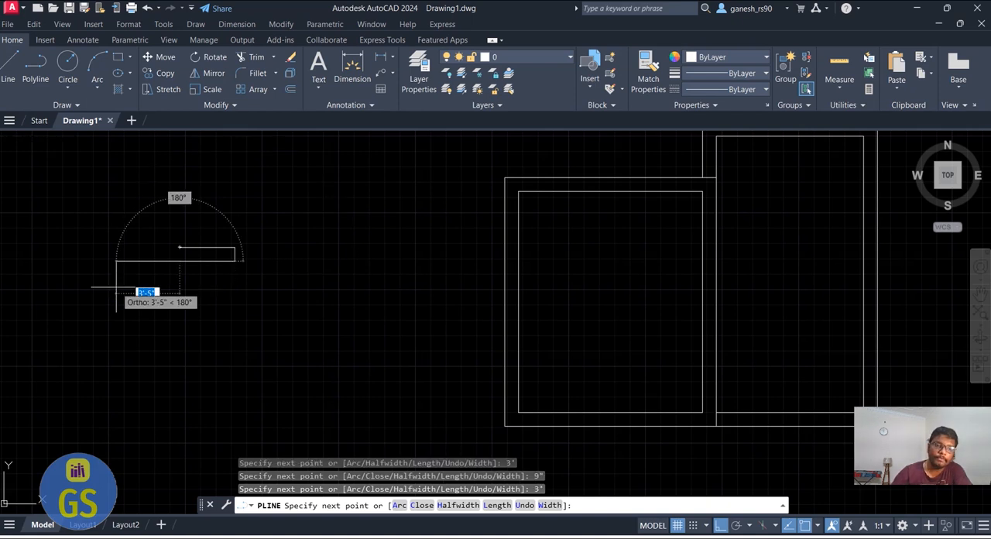
left_click(179, 248)
key("Return")
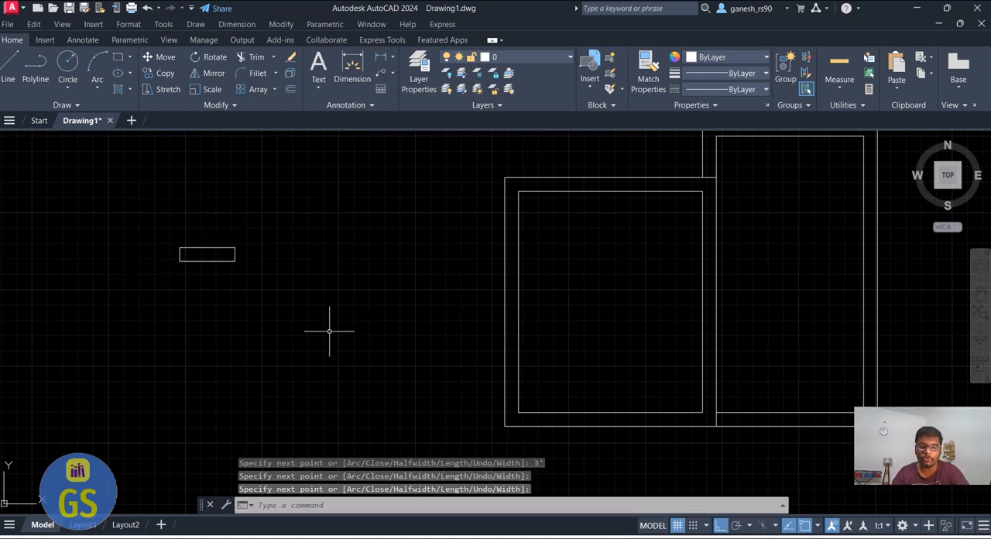
key("Escape")
Copy the 3' by 9" rectangle and paste the duplicate below and slightly right of the original
left_click(257, 301)
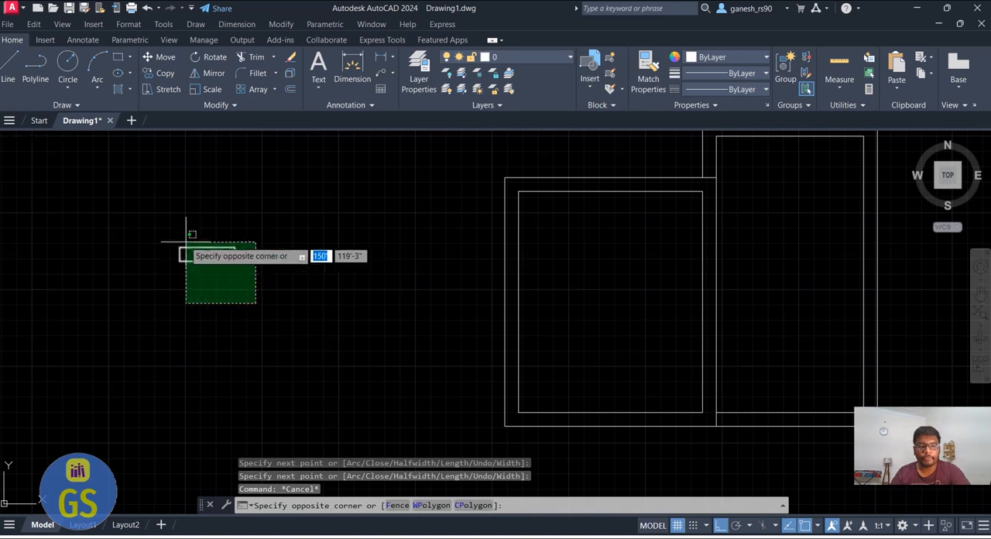
left_click(184, 235)
key("ctrl+c")
key("ctrl+v")
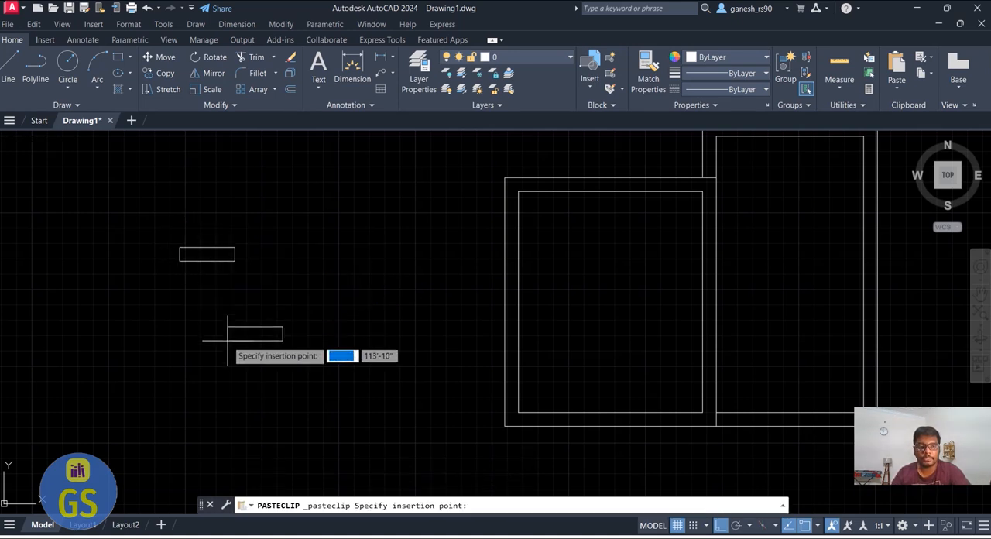
left_click(228, 341)
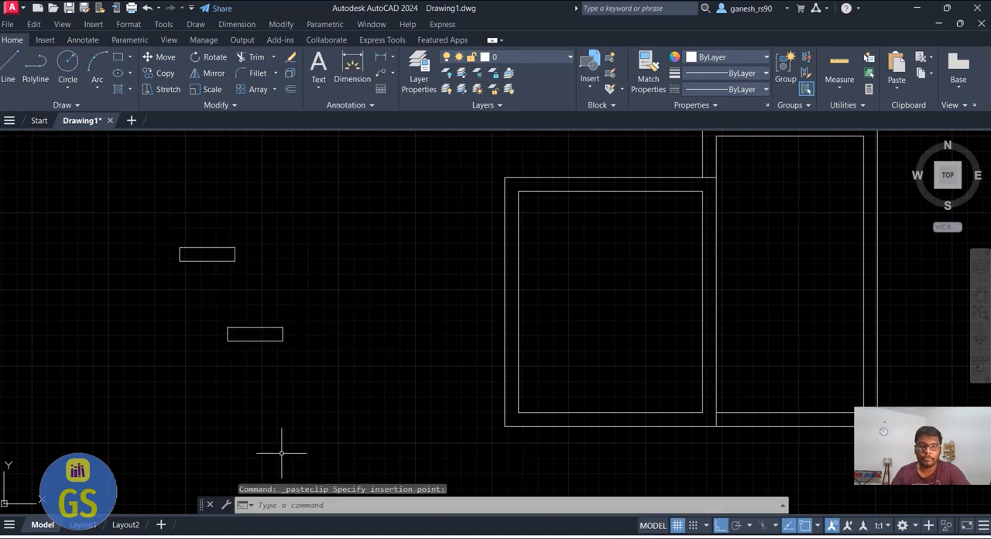
Draw a horizontal polyline through the lower rectangle, joining the midpoints of its two short sides to form a window symbol
left_click(35, 65)
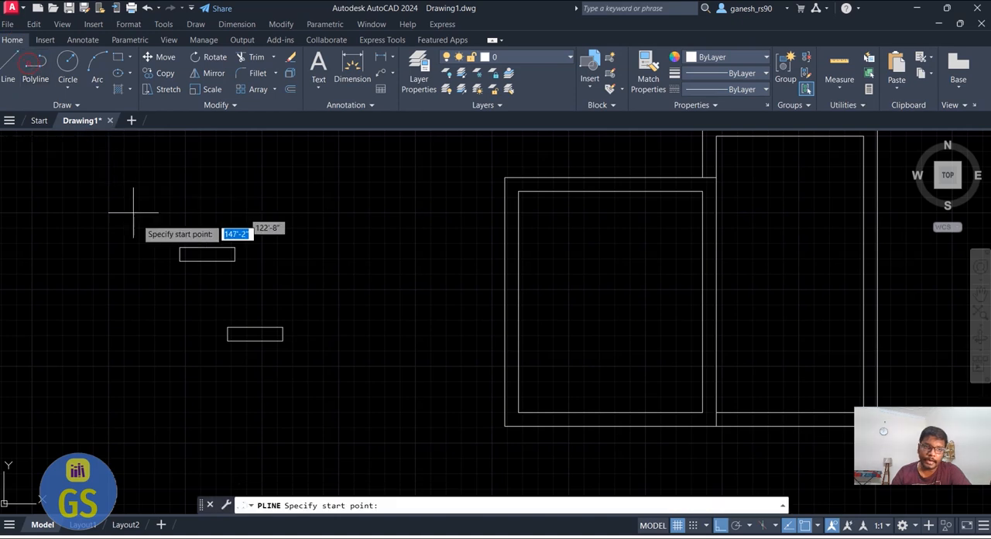
scroll(216, 337, "up", 3)
left_click(240, 327)
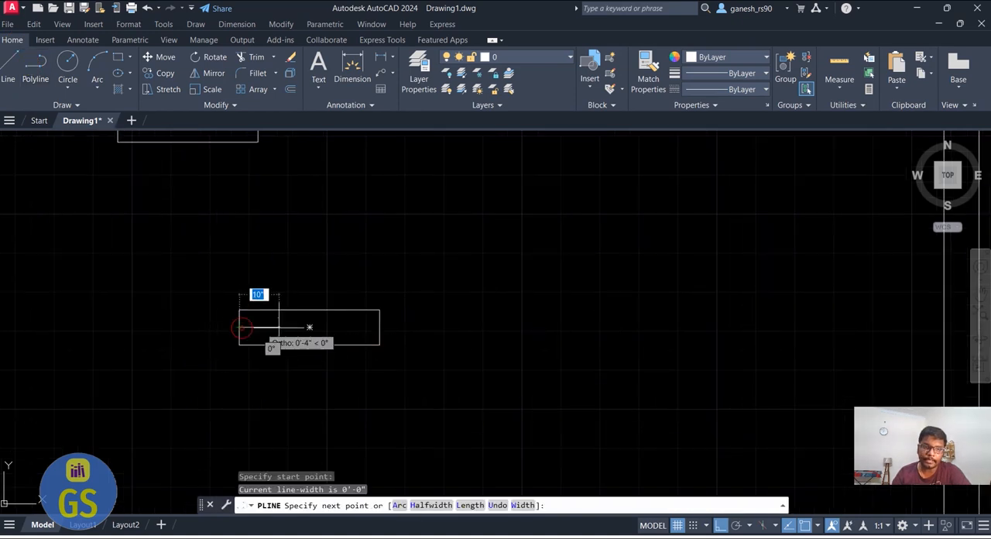
left_click(379, 327)
key("Return")
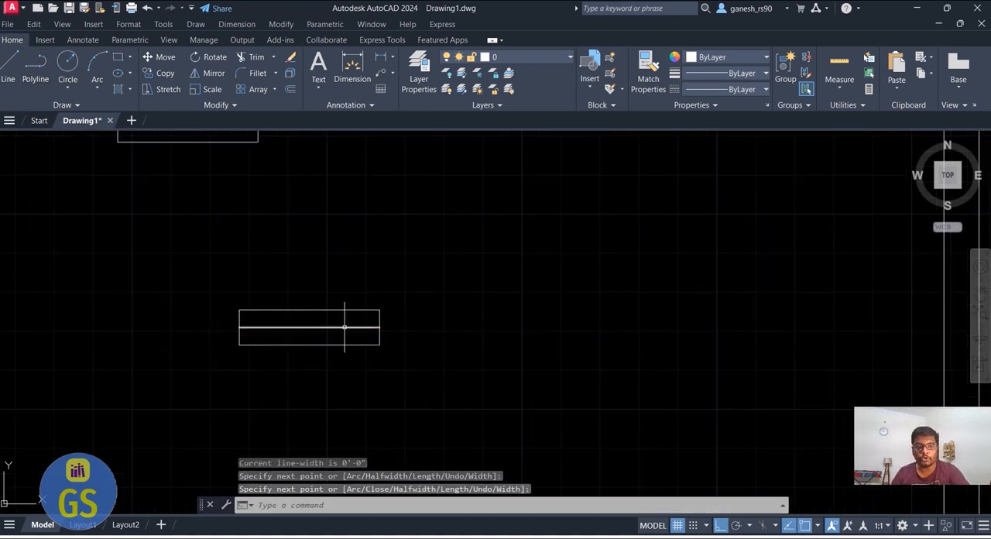
Copy the rectangle with the centre line and paste the duplicate above and to the right of it
scroll(349, 359, "down", 3)
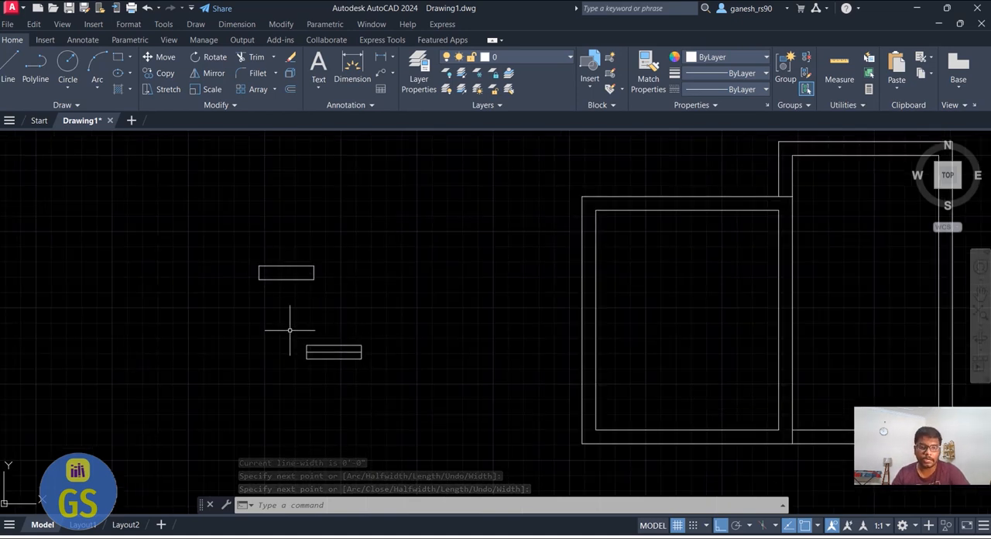
left_click(360, 383)
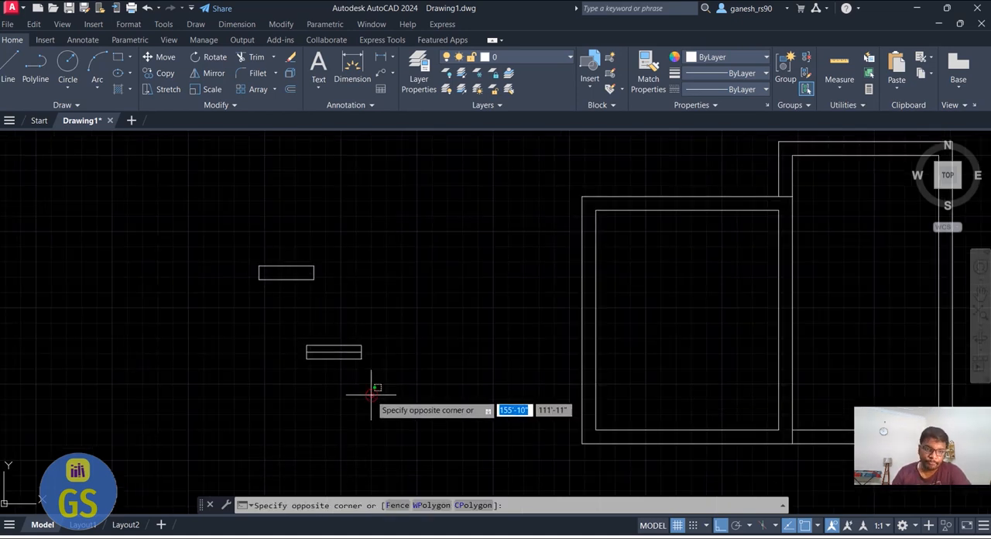
left_click(295, 338)
key("ctrl+c")
key("ctrl+v")
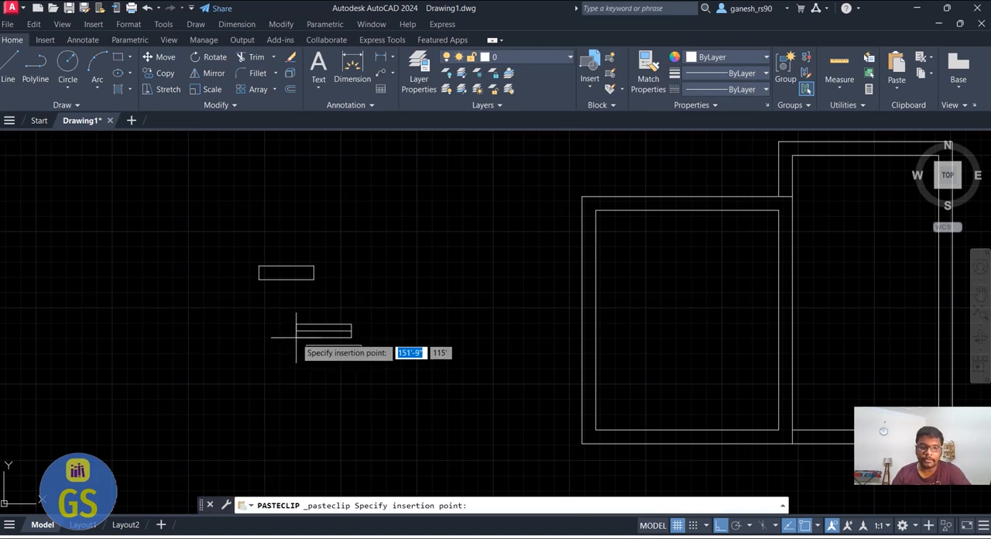
left_click(400, 312)
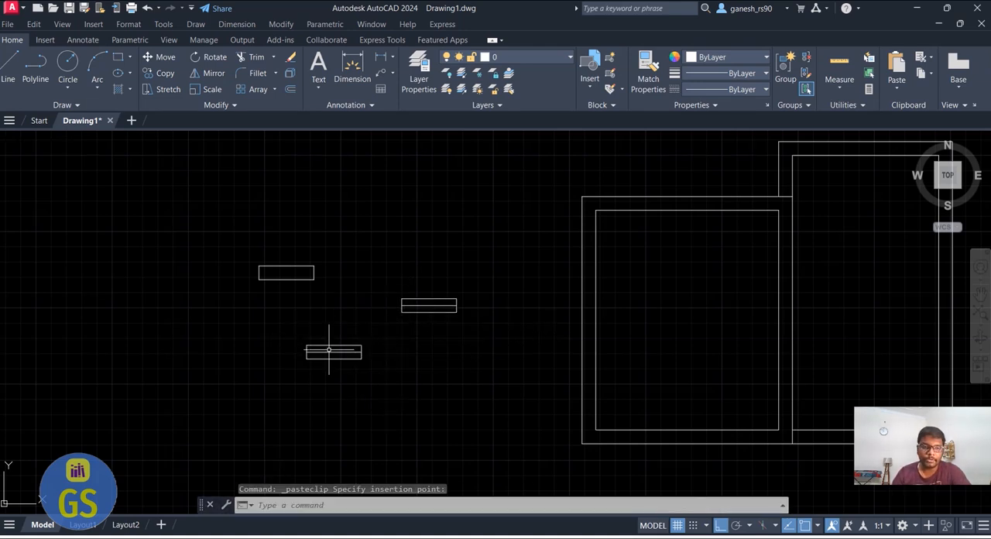
Rotate the pasted window symbol 90° clockwise about its lower-right corner so that it stands vertical
left_click(474, 335)
left_click(392, 276)
right_click(390, 279)
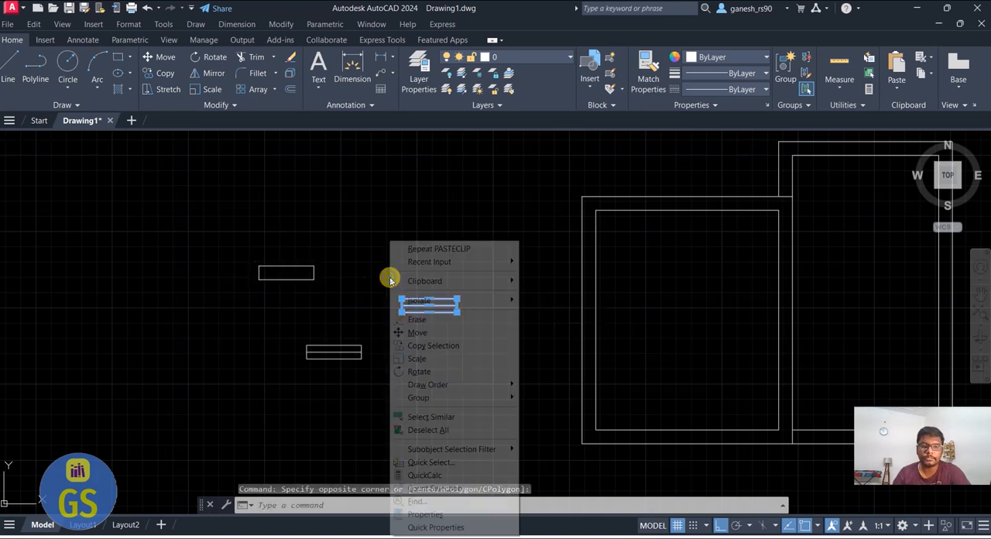
left_click(433, 372)
left_click(456, 311)
left_click(463, 314)
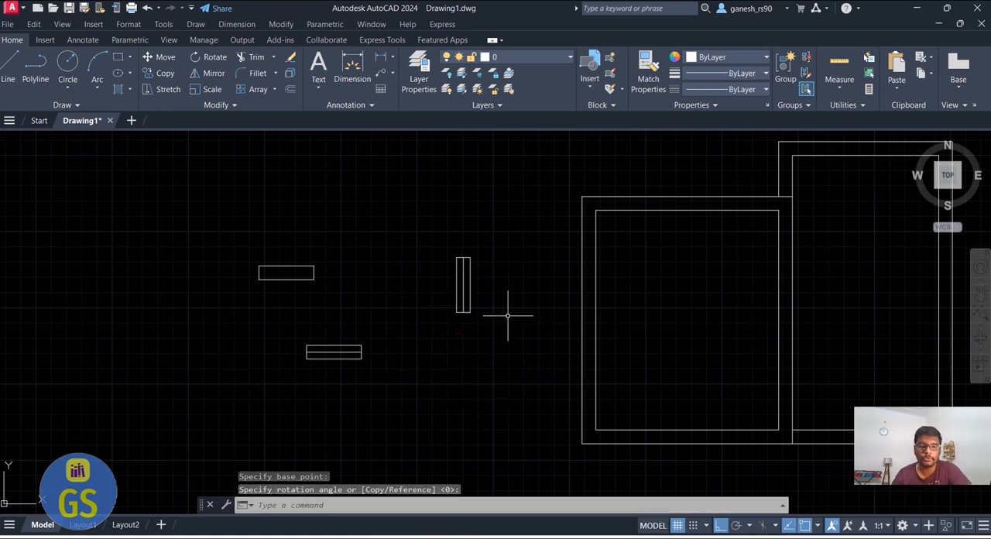
Copy the plain 3' by 9" rectangle and paste the duplicate above and slightly left of the original
left_click(333, 302)
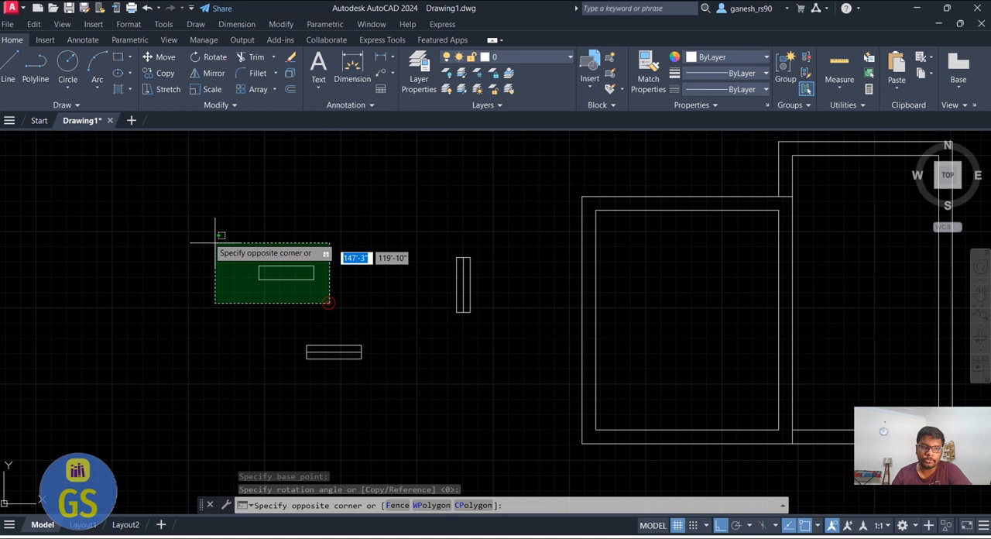
left_click(193, 225)
key("ctrl+c")
key("ctrl+v")
left_click(218, 215)
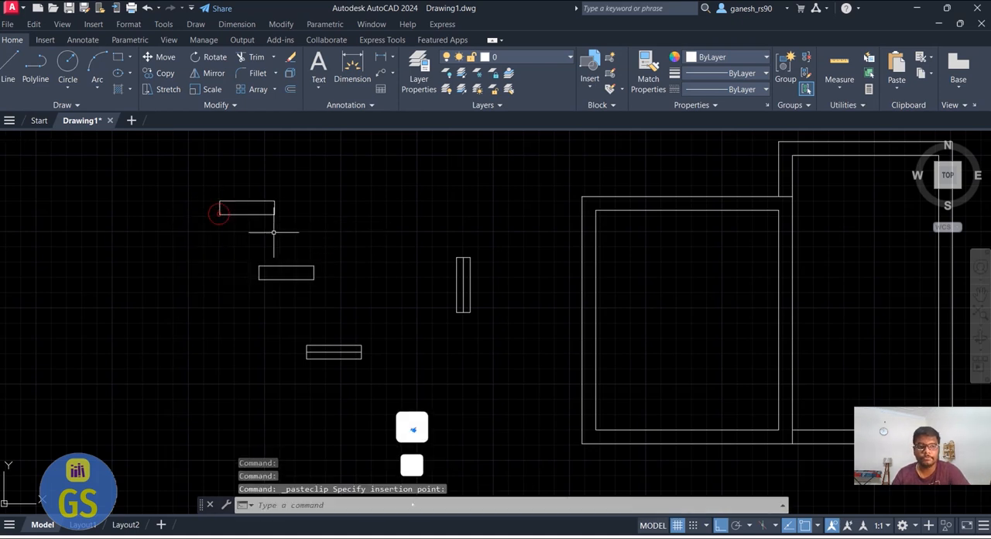
Rotate the pasted plain rectangle 90° clockwise about its lower-right corner so that it stands vertical
left_click(276, 234)
left_click(196, 176)
right_click(197, 175)
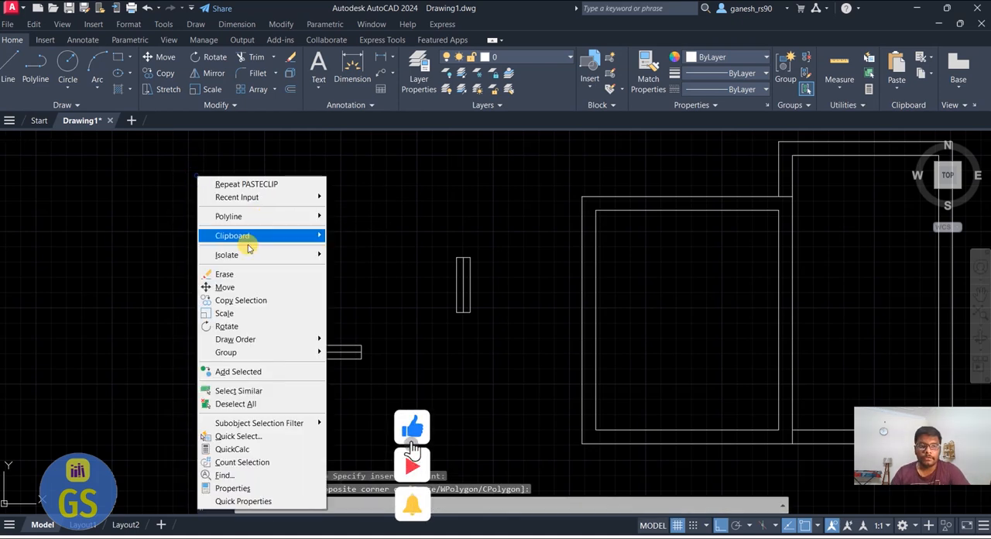
left_click(232, 326)
left_click(274, 218)
left_click(270, 250)
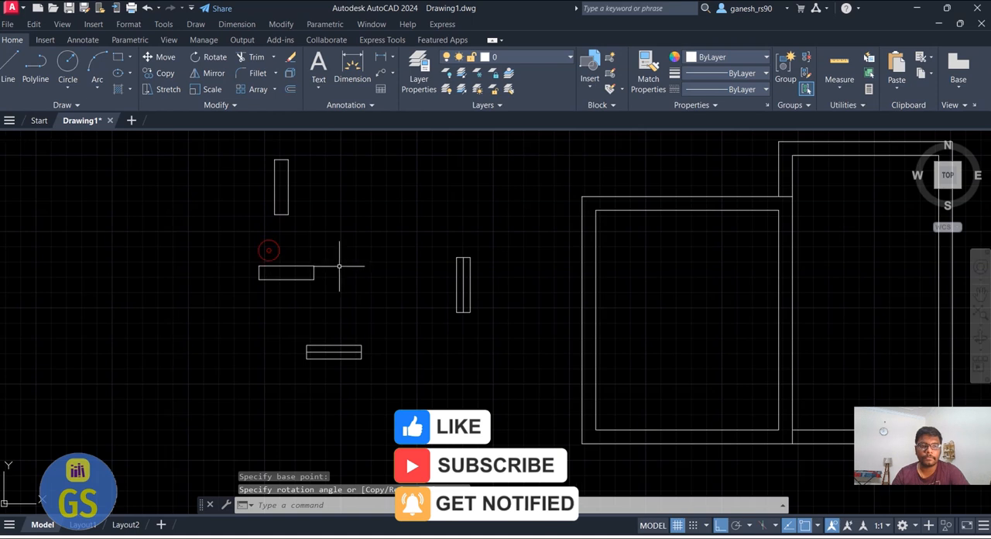
key("Escape")
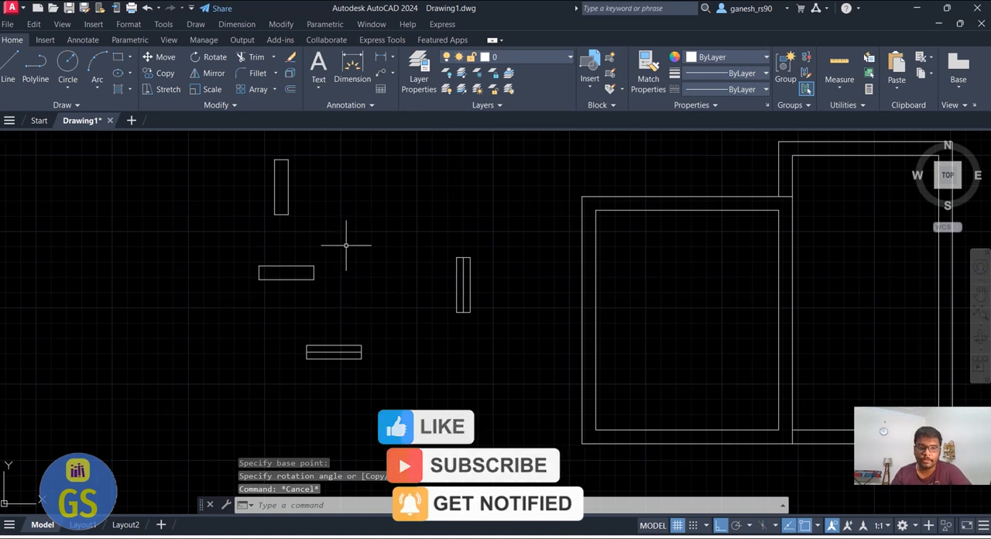
With Ortho off, copy the plain horizontal rectangle from its lower-right corner into the bottom wall of the left room as a door opening
scroll(294, 284, "down", 2)
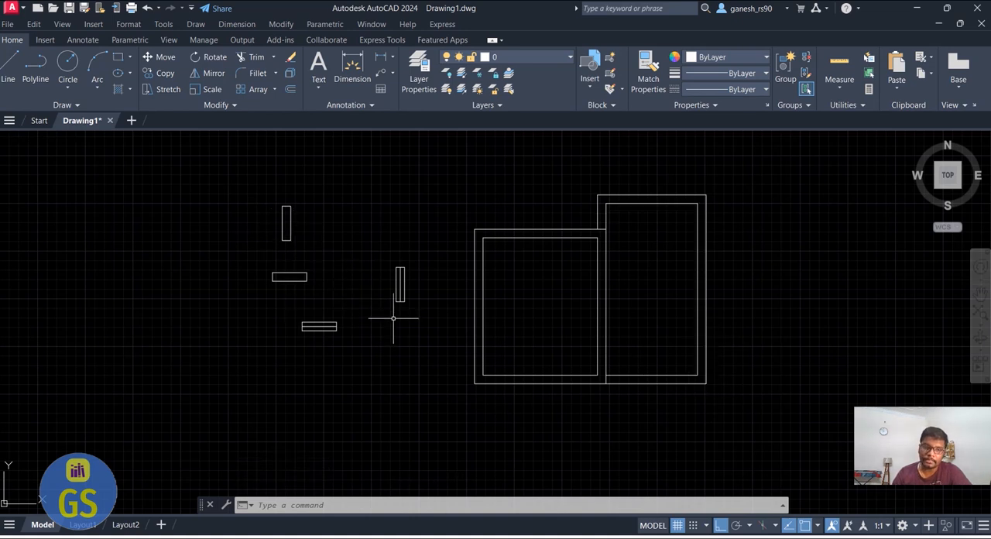
left_click(325, 289)
left_click(243, 262)
type("CP")
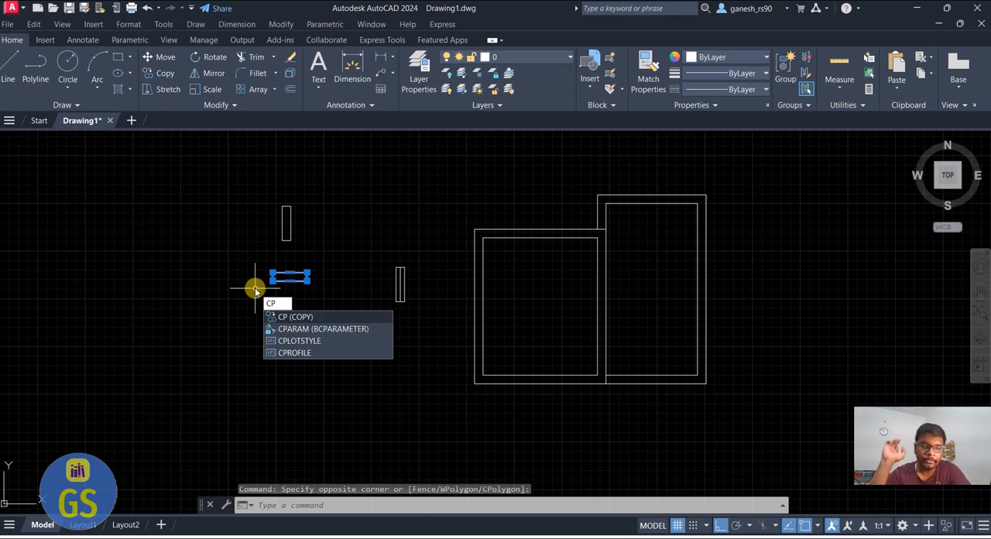
key("Return")
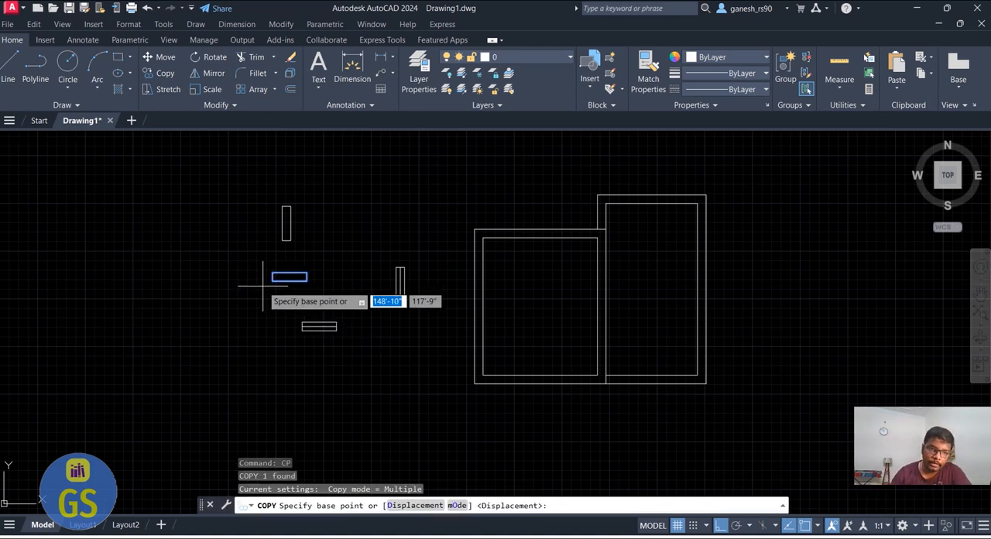
scroll(261, 285, "up", 2)
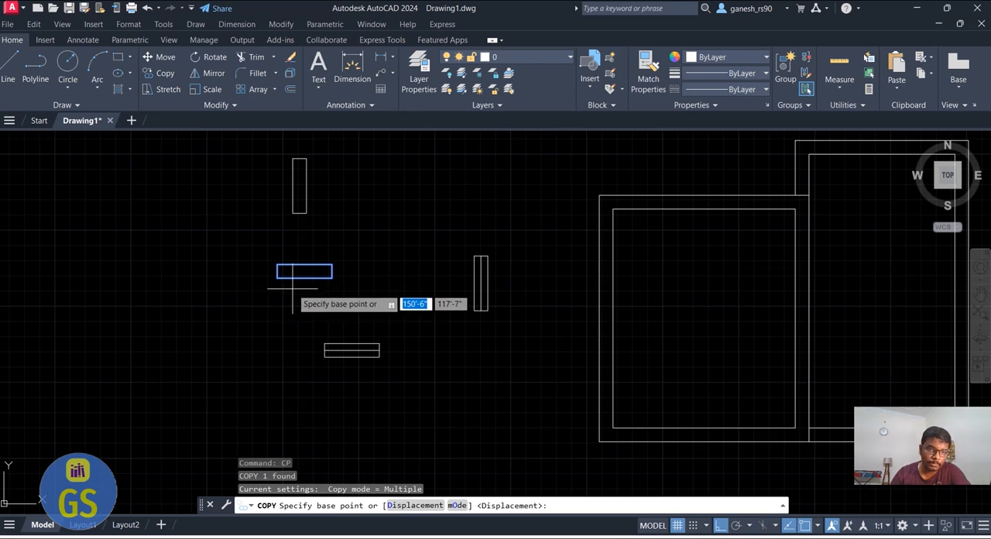
left_click(332, 276)
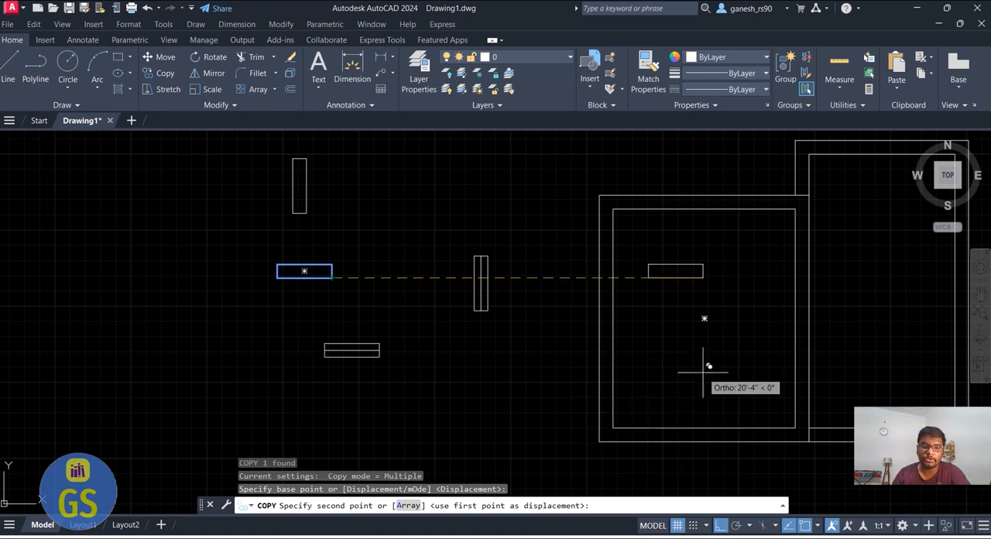
scroll(519, 247, "down", 2)
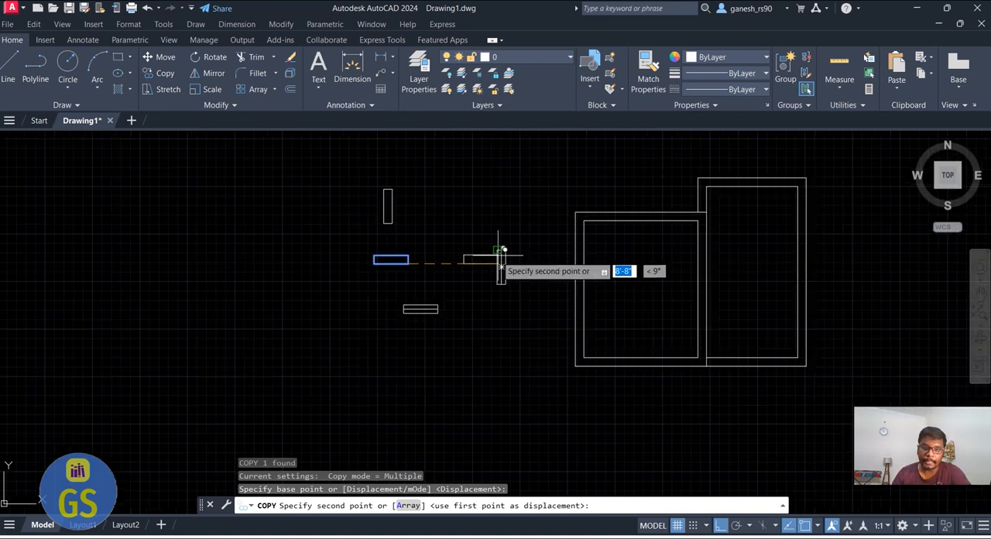
left_click(720, 526)
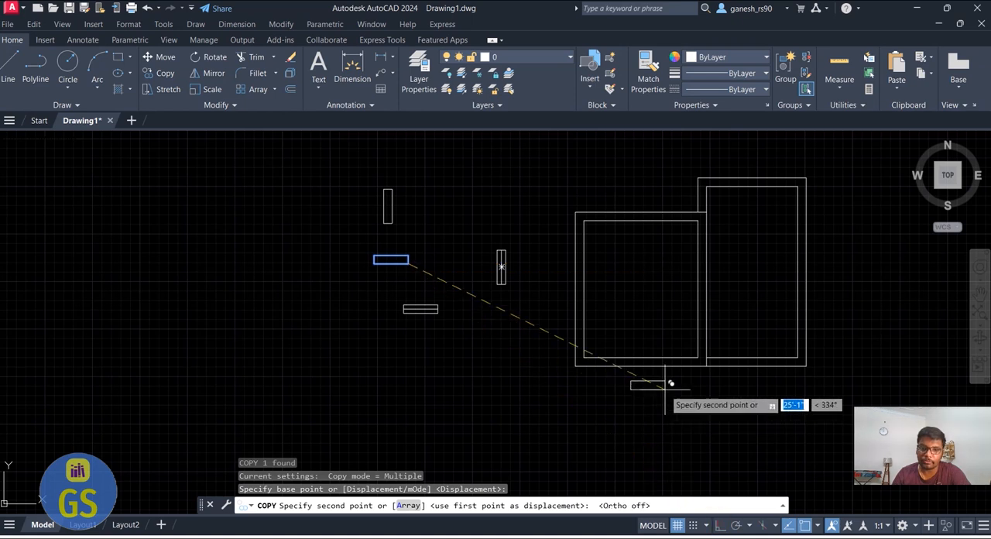
scroll(658, 364, "up", 8)
left_click(619, 374)
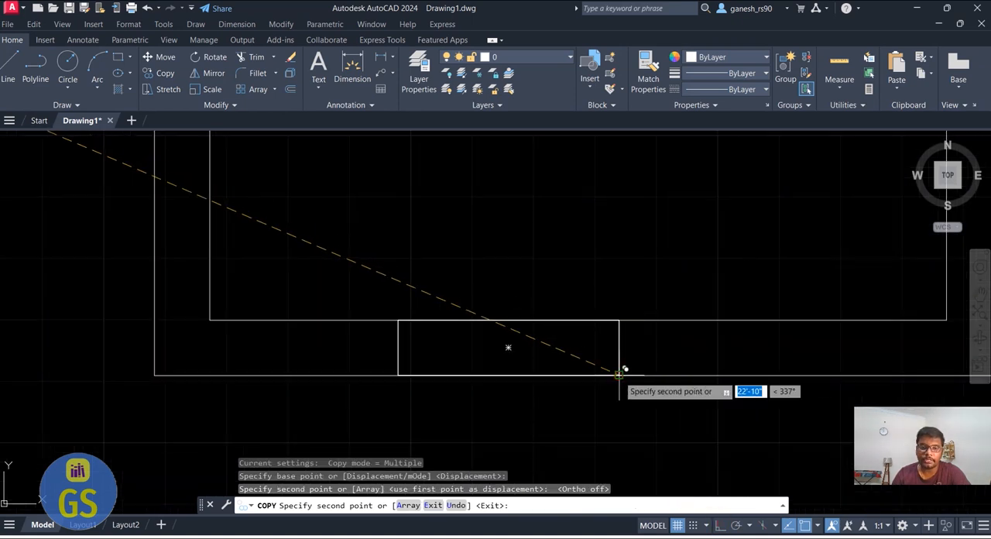
Place another copy of the horizontal door opening in the top wall of the right room, near its right end, and finish copying
scroll(515, 426, "down", 5)
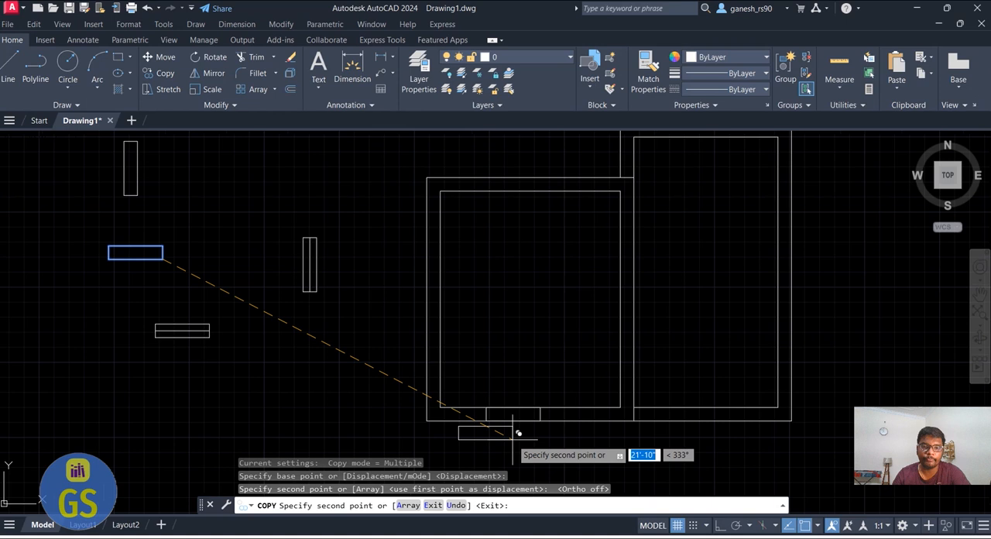
scroll(664, 261, "down", 2)
scroll(653, 256, "up", 4)
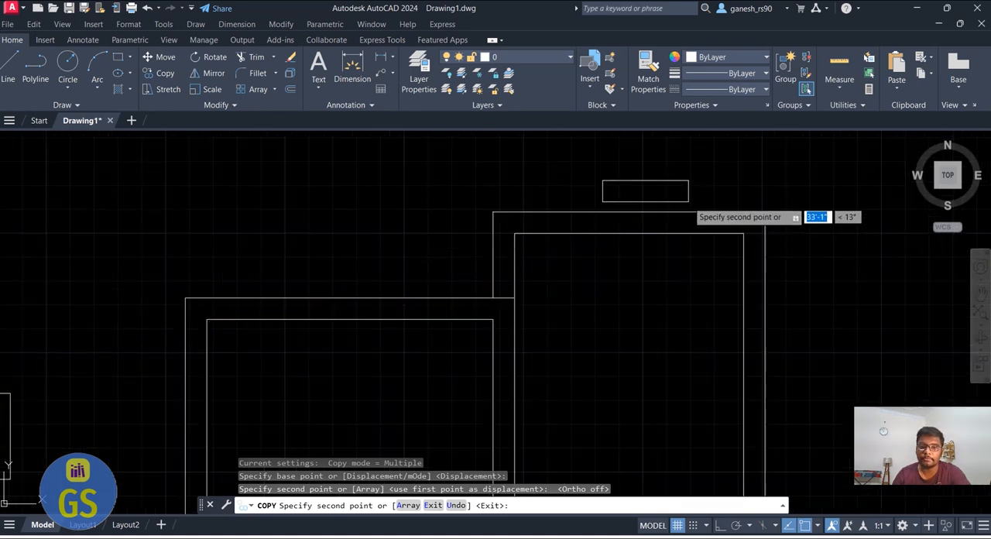
scroll(711, 228, "up", 2)
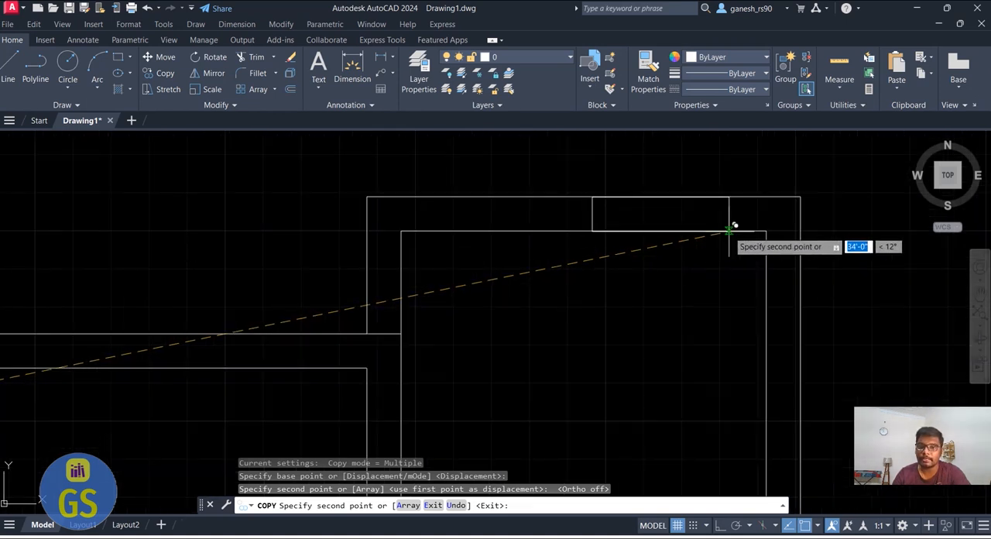
left_click(728, 231)
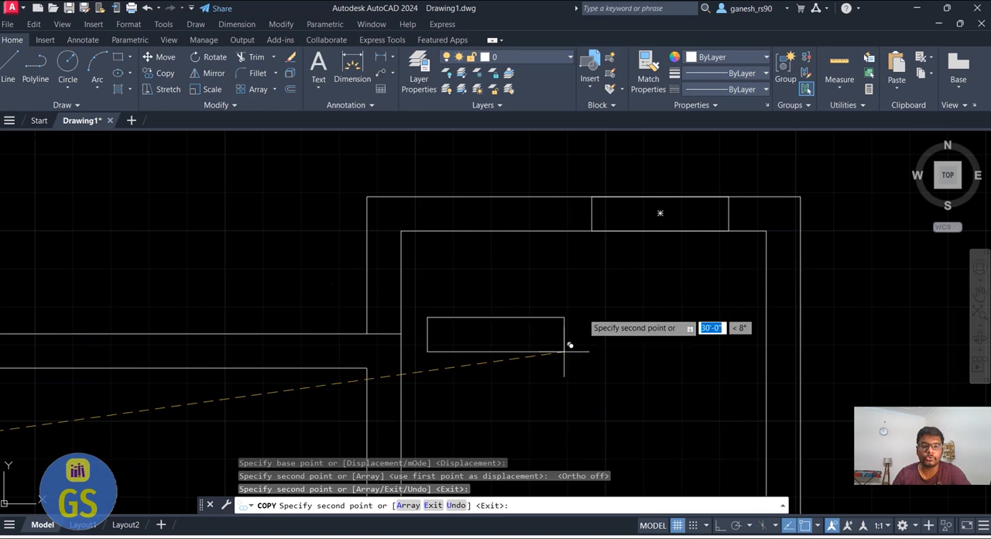
scroll(678, 193, "down", 4)
key("Escape")
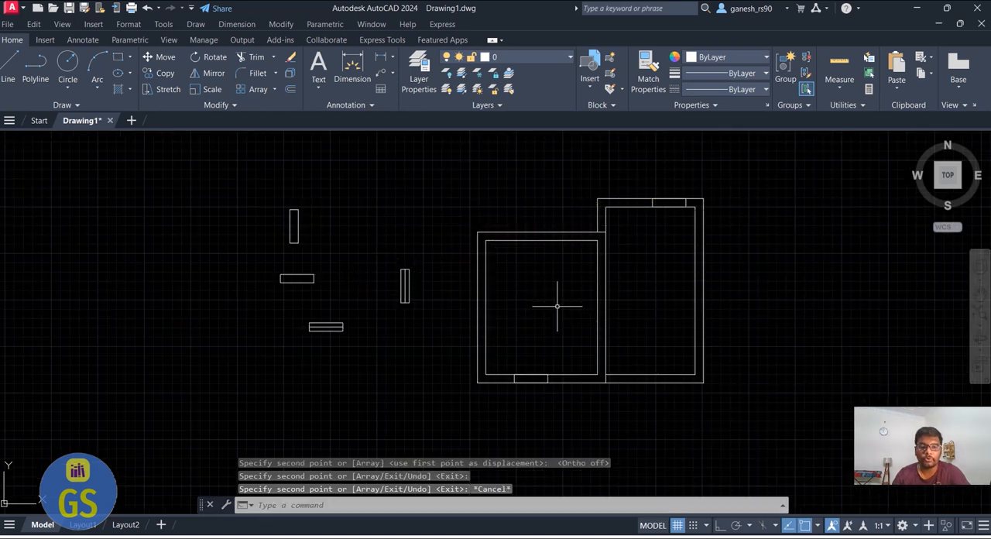
Copy the plain vertical rectangle from its lower-right corner into the shared wall between the two rooms as a door opening
scroll(311, 229, "up", 2)
left_click(321, 259)
left_click(243, 176)
type("CP")
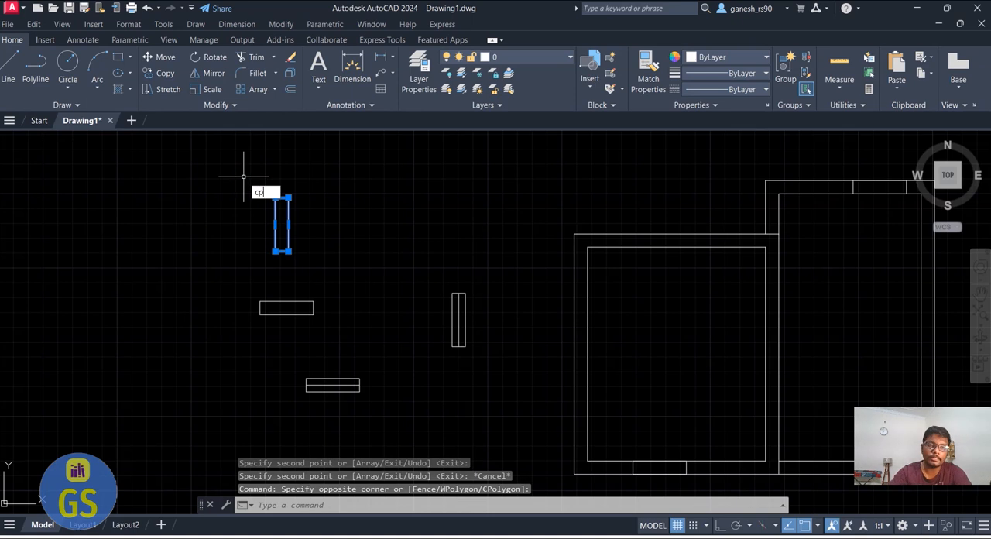
key("Return")
left_click(287, 251)
scroll(356, 286, "down", 2)
scroll(534, 302, "up", 3)
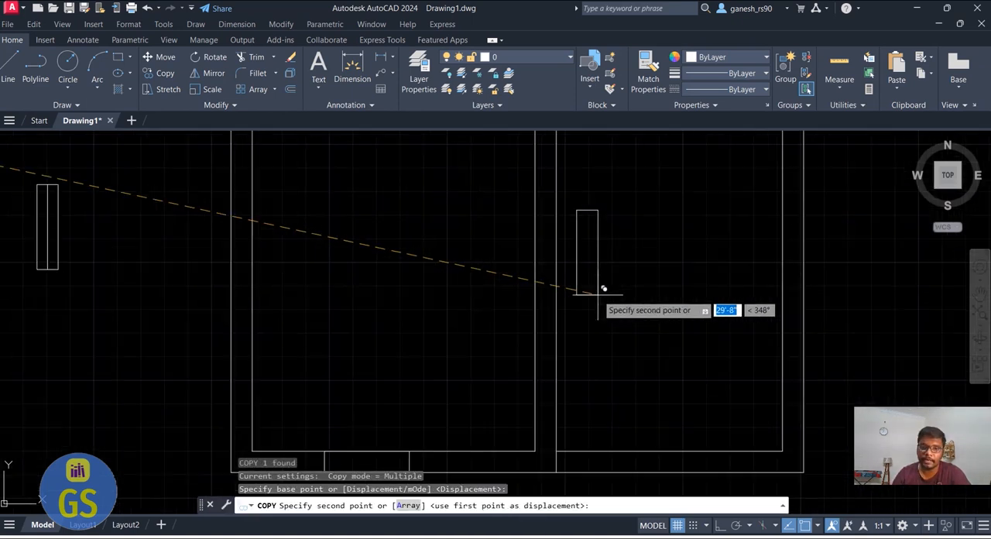
left_click(554, 271)
key("Escape")
Copy the horizontal window symbol from its lower-right corner into the bottom wall of the right room
scroll(404, 385, "down", 2)
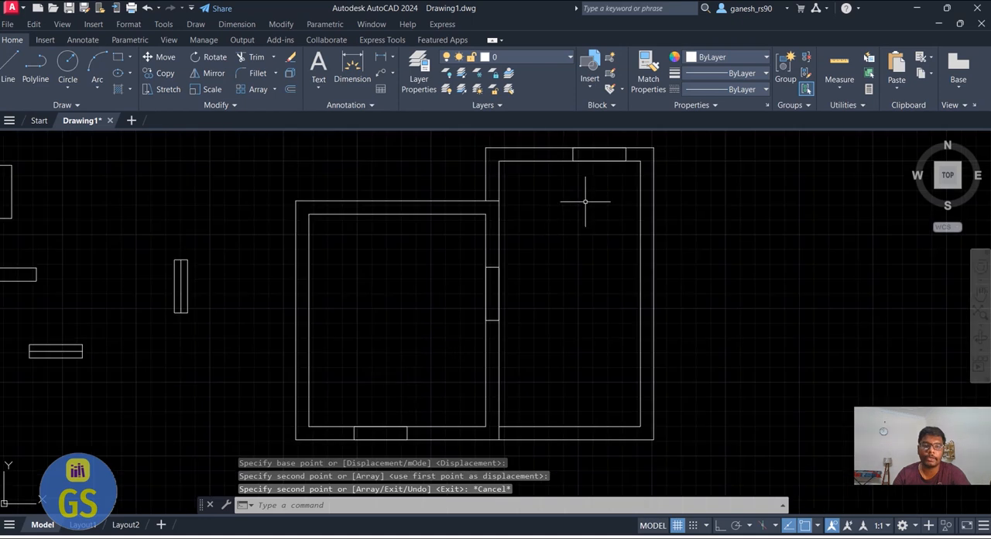
scroll(369, 415, "down", 2)
scroll(343, 281, "up", 3)
left_click(306, 348)
left_click(199, 296)
type("cp")
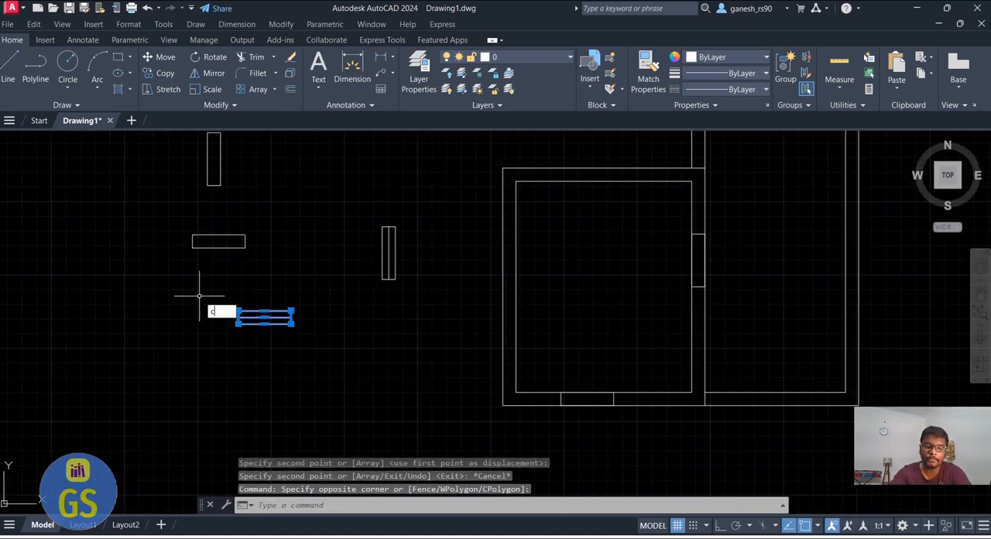
key("Return")
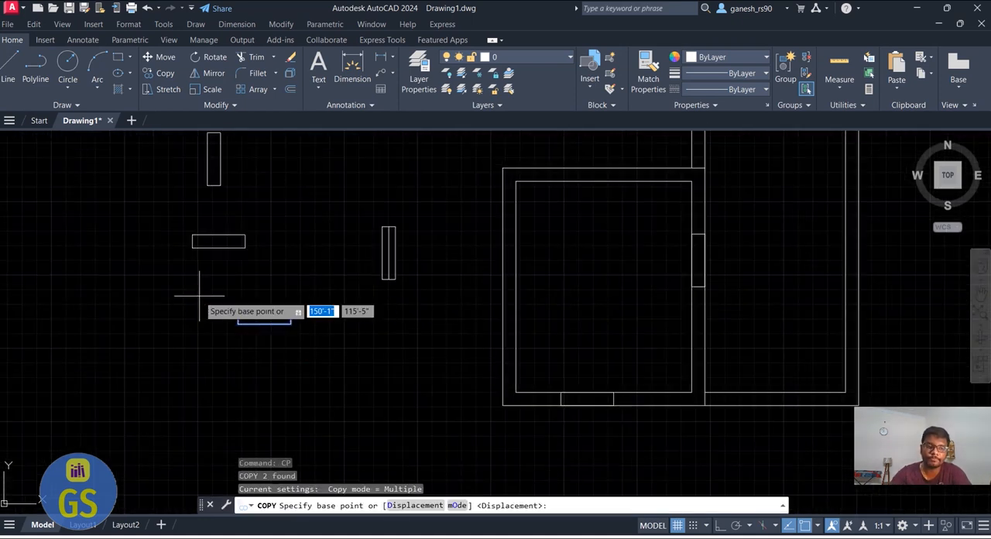
left_click(291, 317)
scroll(286, 346, "down", 3)
scroll(456, 385, "up", 8)
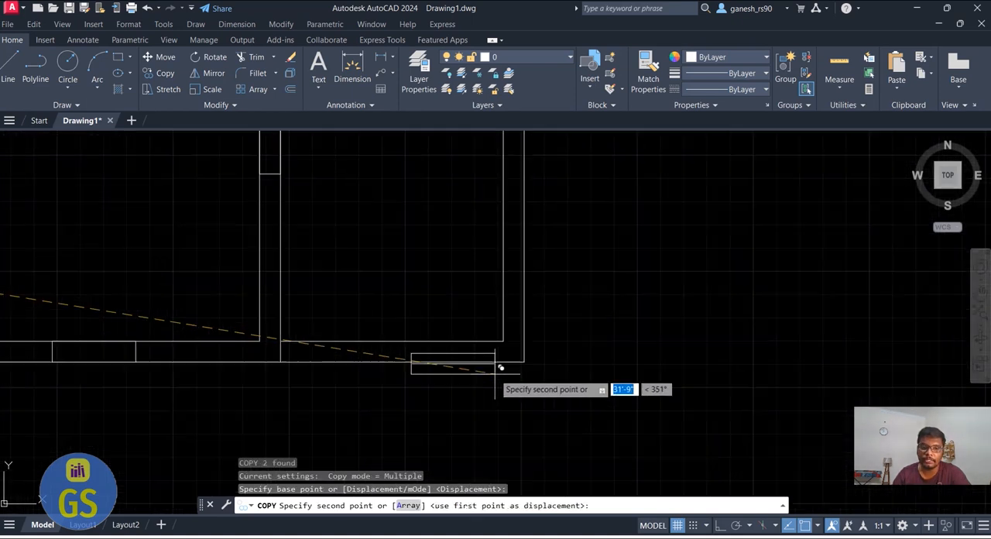
left_click(458, 357)
Place another copy of the horizontal window symbol in the top wall of the left room and finish copying
scroll(631, 413, "down", 5)
scroll(389, 236, "up", 6)
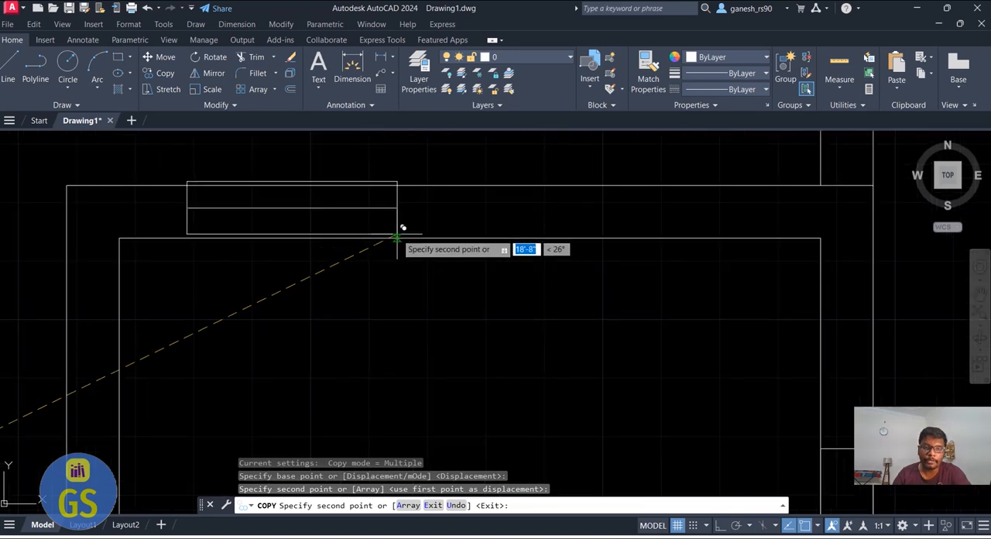
left_click(549, 234)
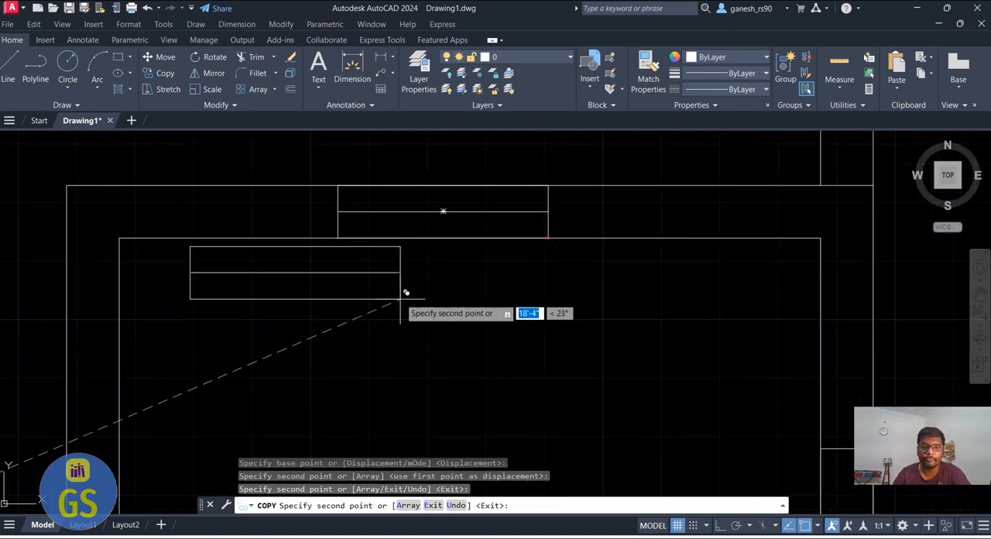
scroll(519, 287, "down", 4)
key("Escape")
Copy the vertical window symbol from its lower-right corner into the left wall of the left room
scroll(520, 232, "down", 5)
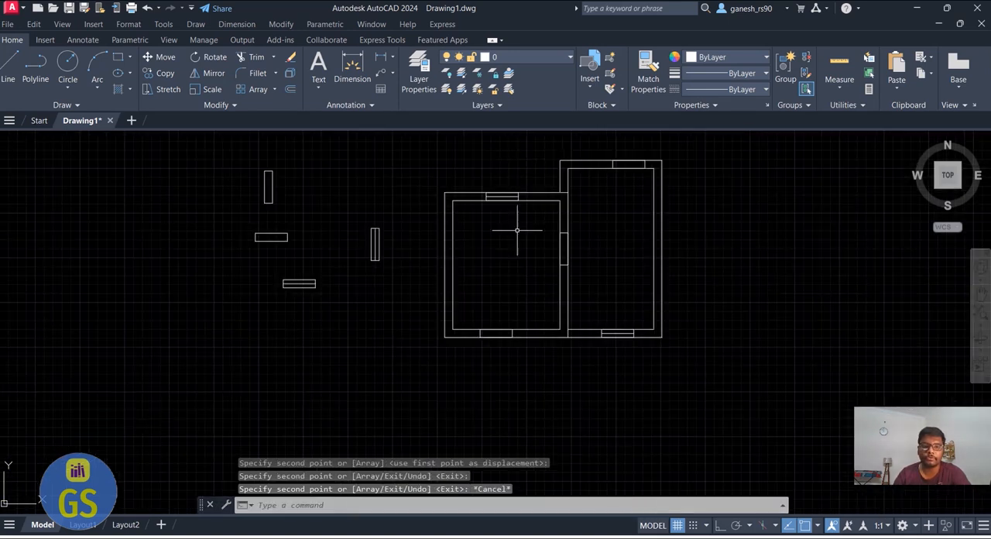
scroll(408, 274, "up", 2)
left_click(403, 273)
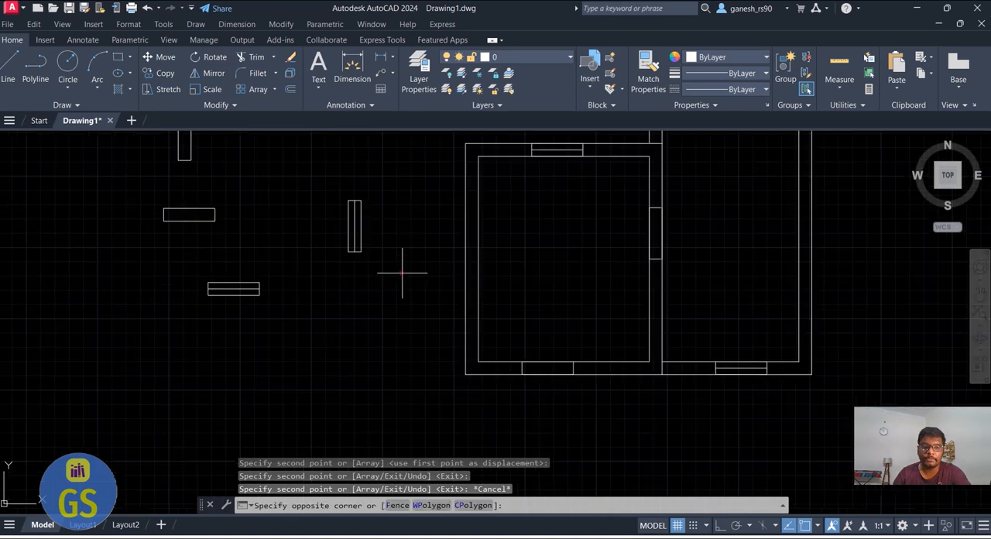
left_click(315, 192)
type("cp")
key("Return")
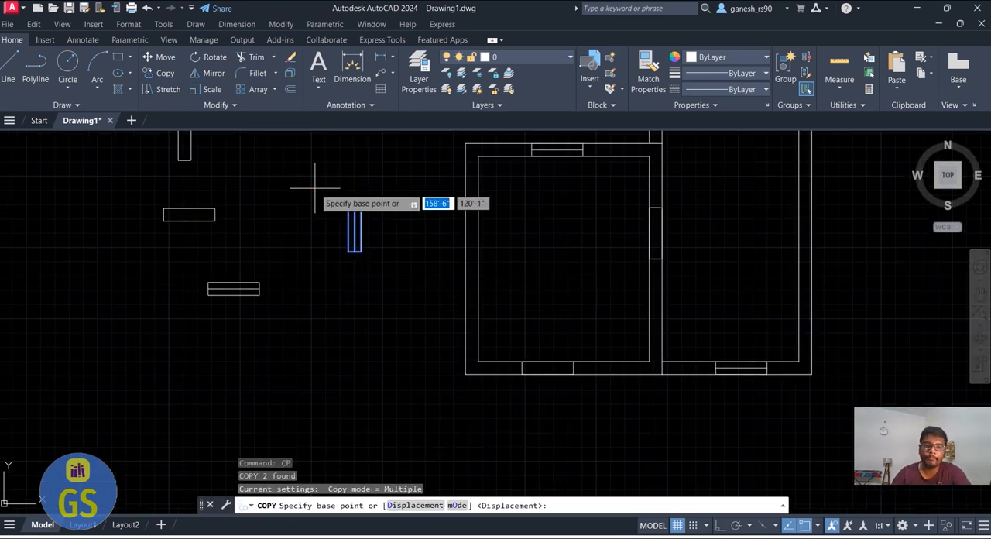
left_click(361, 251)
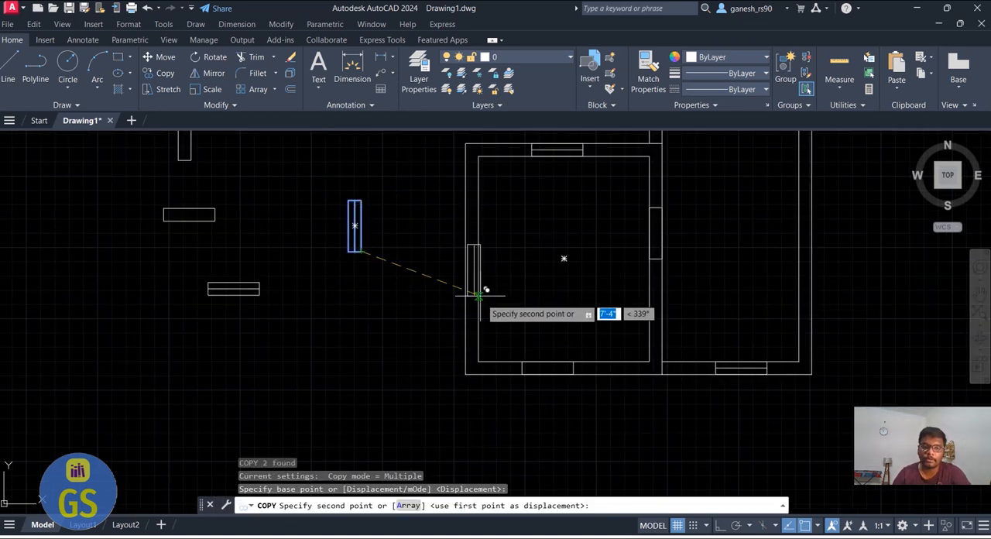
scroll(475, 288, "up", 3)
left_click(490, 324)
Place two more copies of the vertical window symbol in the right wall of the right room, one below the other
scroll(270, 292, "down", 5)
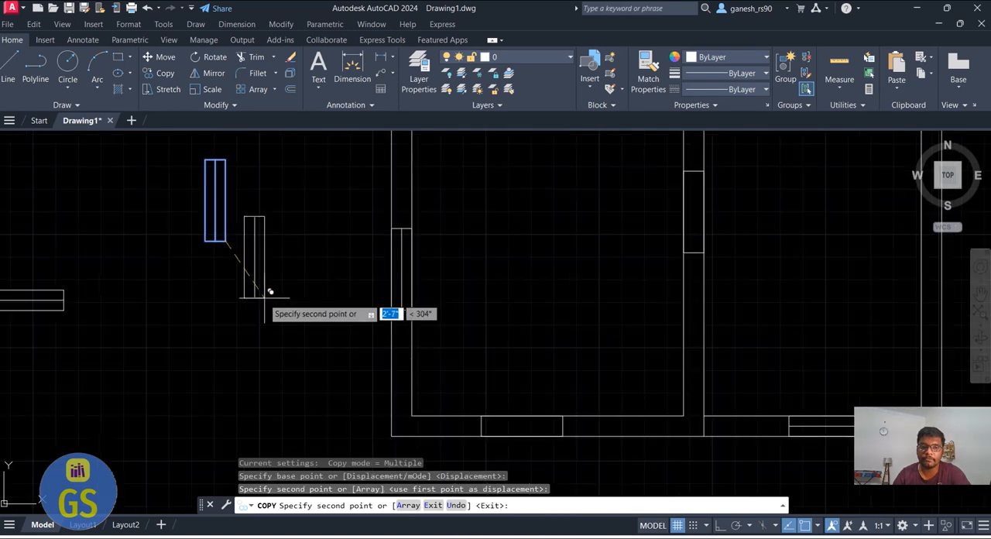
scroll(748, 397, "up", 4)
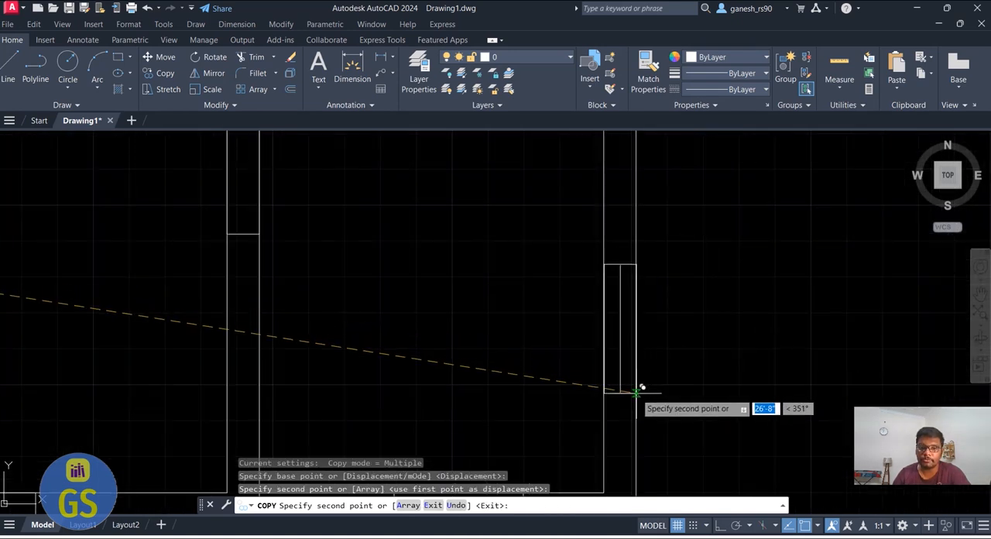
left_click(553, 465)
scroll(553, 464, "down", 3)
scroll(589, 335, "up", 3)
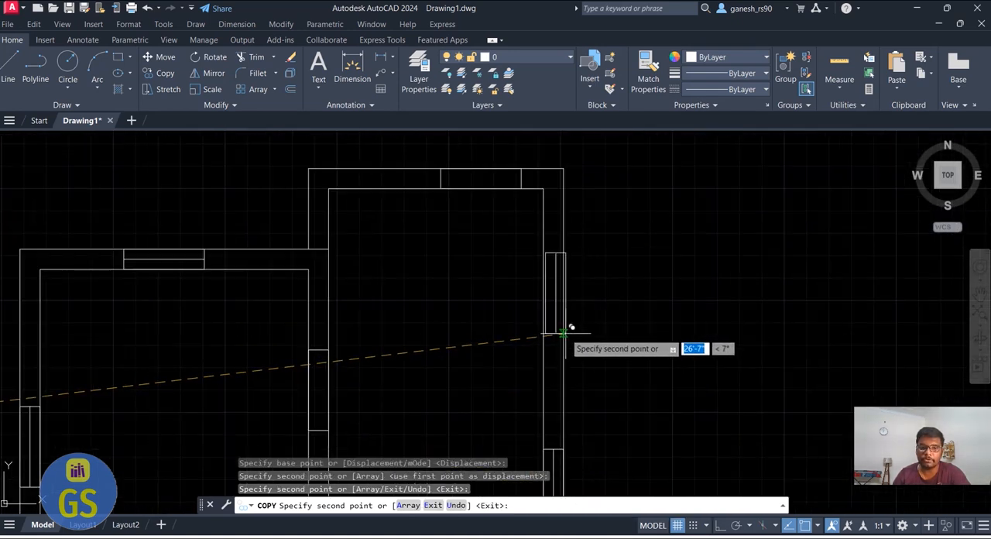
key("Escape")
scroll(635, 290, "down", 2)
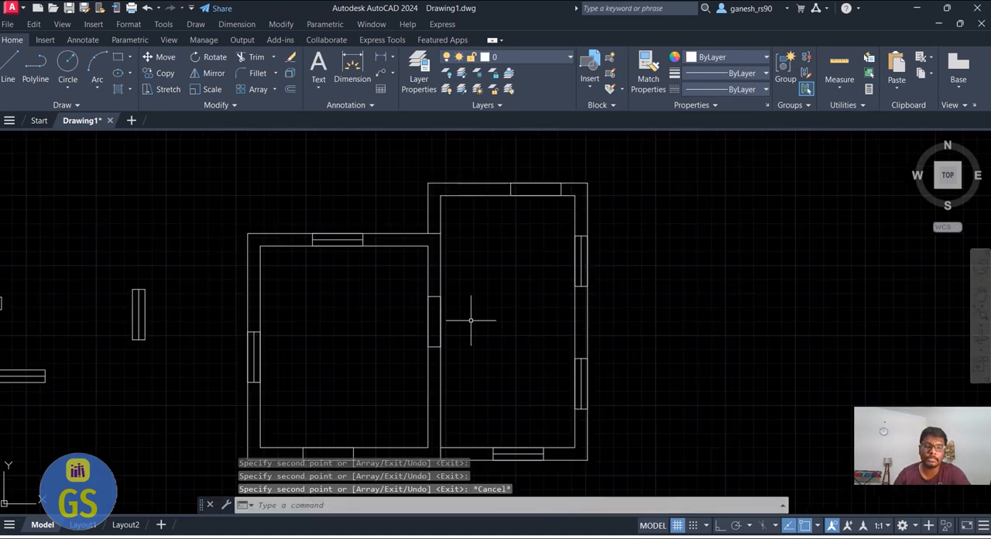
scroll(471, 323, "down", 3)
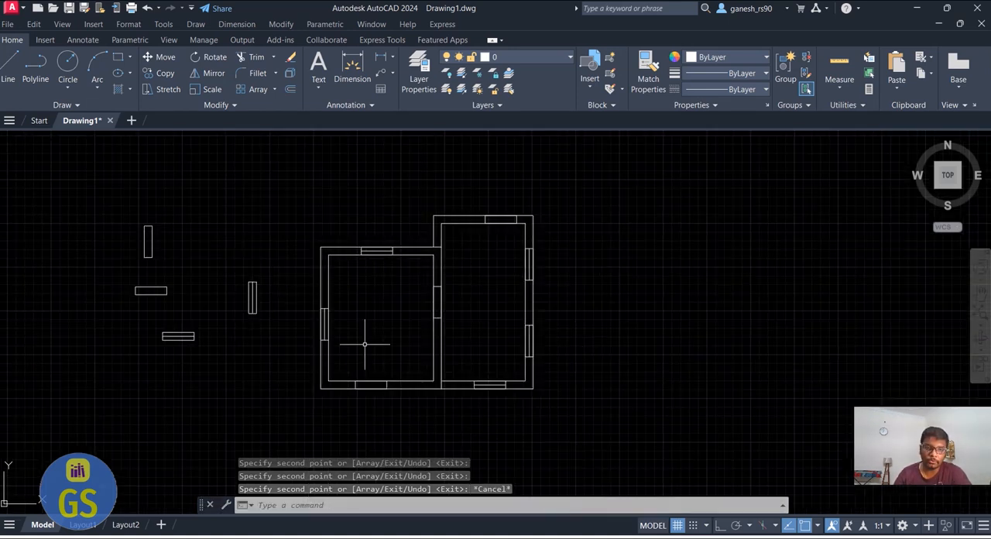
Trim the wall lines across the door opening in the left room's bottom wall with a fence
key("Escape")
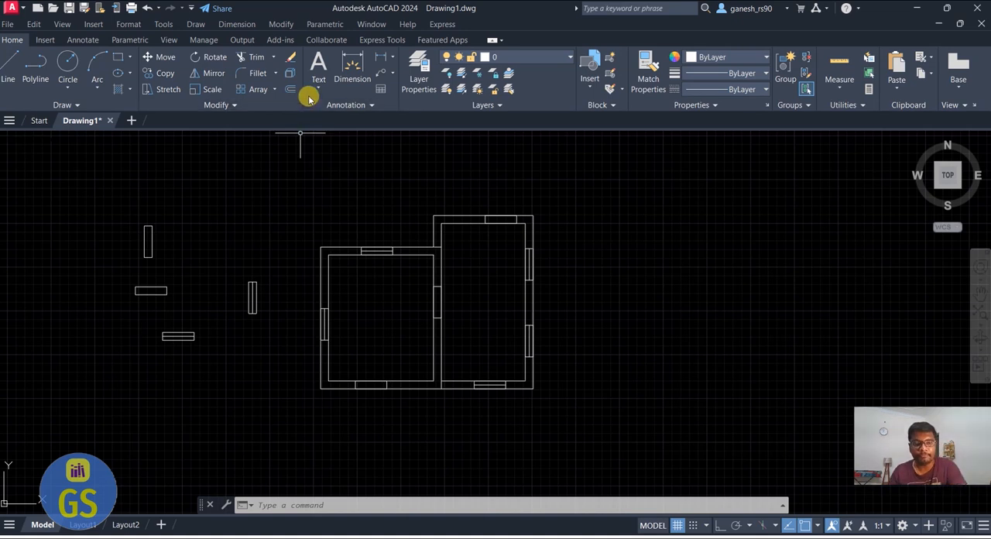
type("tr")
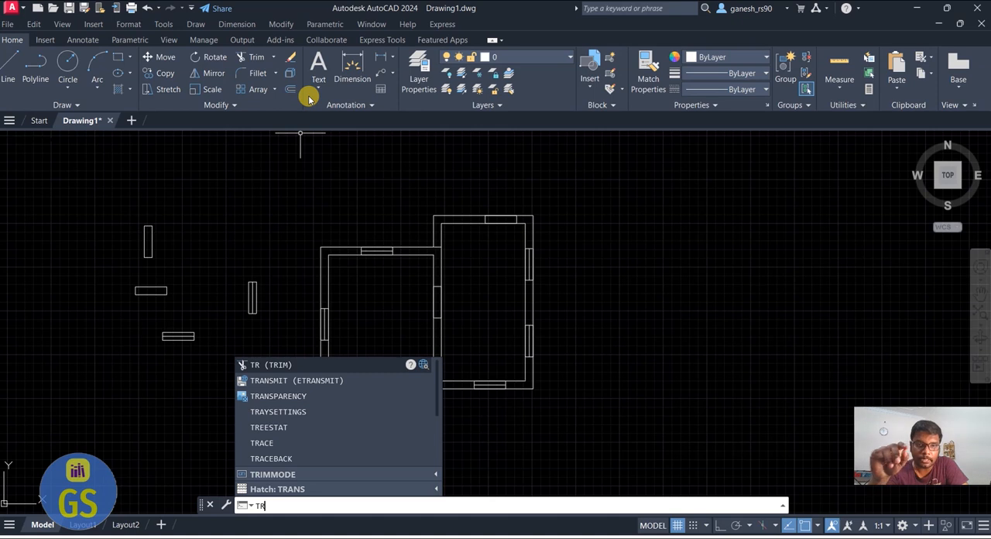
key("Return")
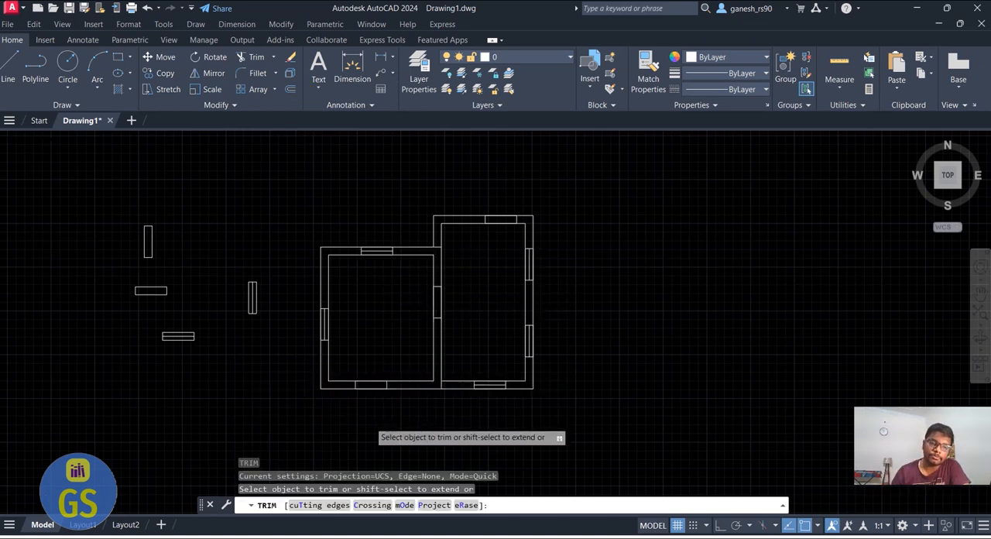
scroll(373, 422, "up", 4)
left_click(383, 283)
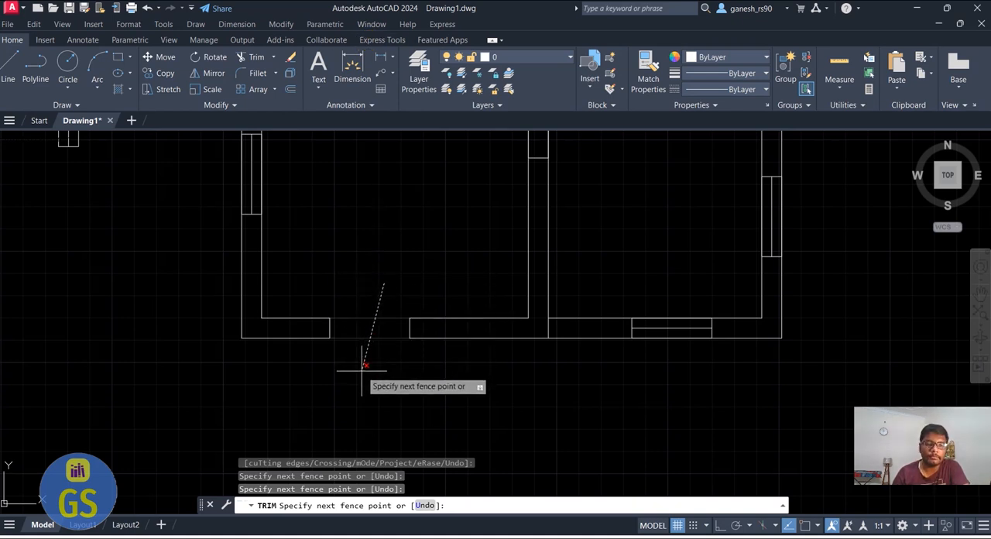
key("Return")
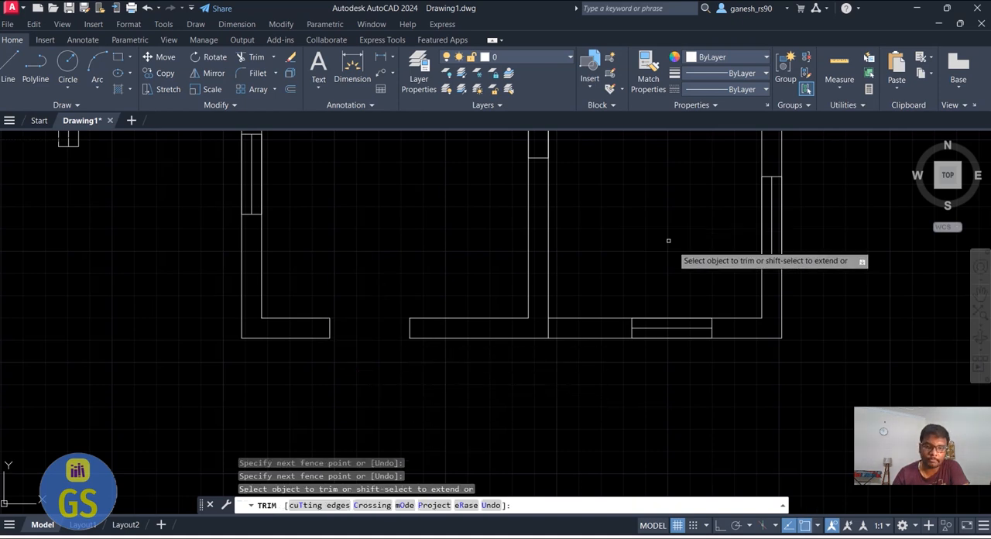
Trim the wall lines across the door opening in the wall shared by the two rooms
scroll(542, 325, "down", 2)
scroll(573, 192, "up", 2)
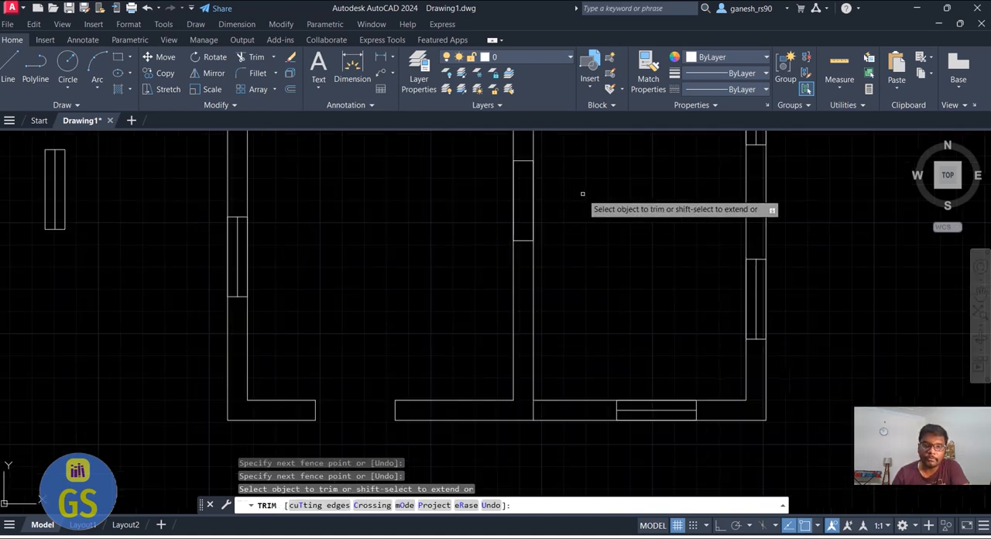
left_click(612, 193)
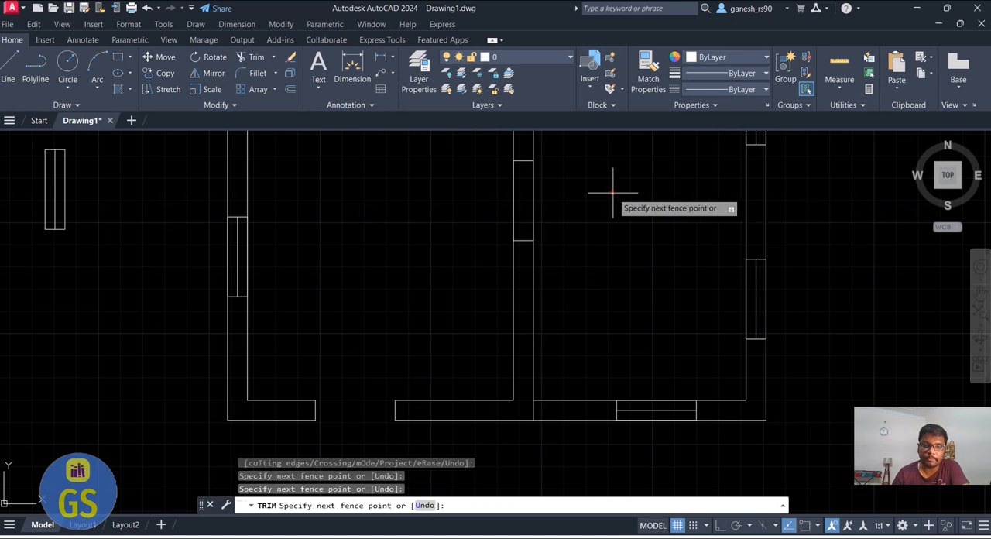
left_click(454, 199)
key("Return")
Trim the wall lines across the opening in the right room's top wall and finish trimming
scroll(364, 290, "down", 5)
scroll(422, 252, "up", 5)
left_click(449, 228)
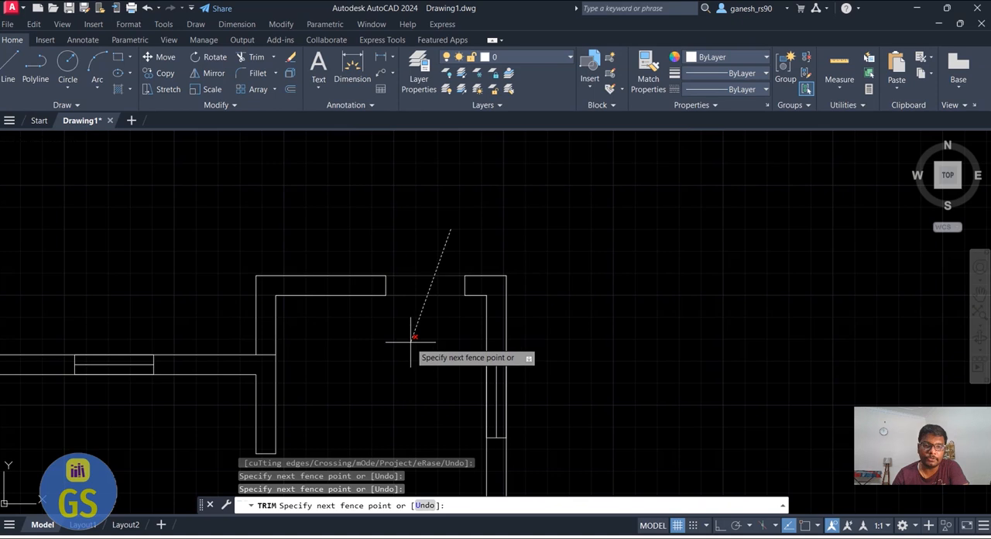
left_click(411, 338)
key("Return")
key("Escape")
scroll(650, 155, "down", 4)
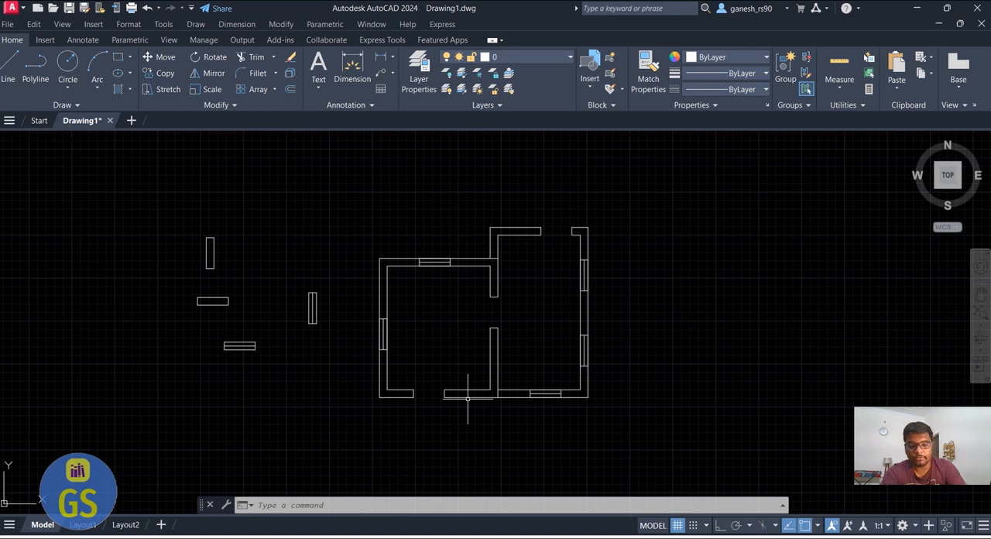
Add multiline text in the middle of the left room reading "LIVING ROOM" with "10' X 12'" on the second line
type("MT")
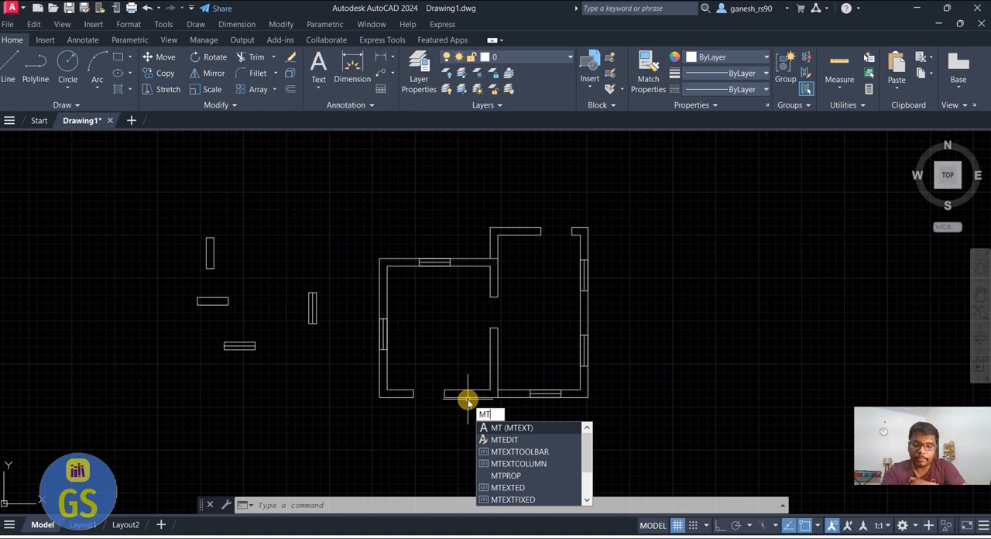
key("Return")
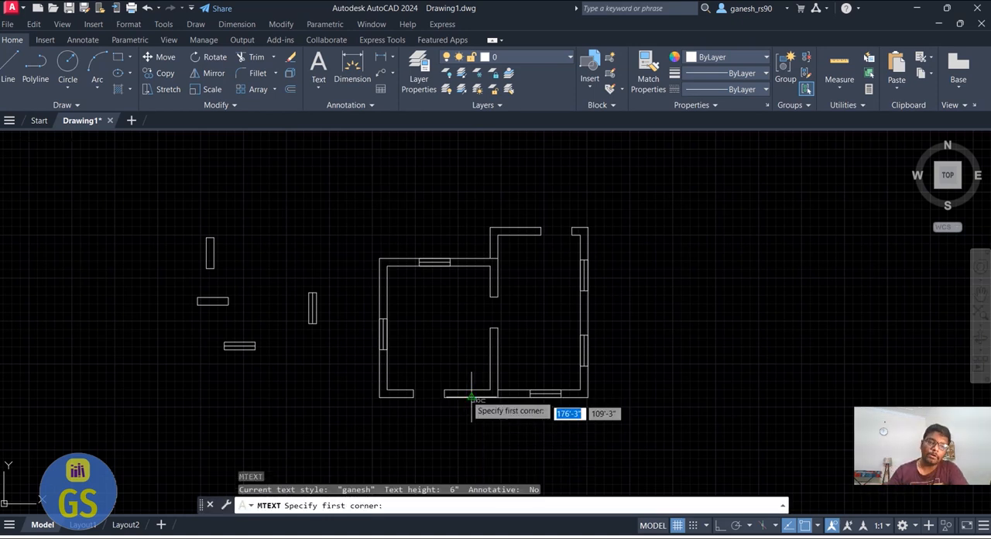
scroll(442, 343, "up", 2)
left_click(397, 310)
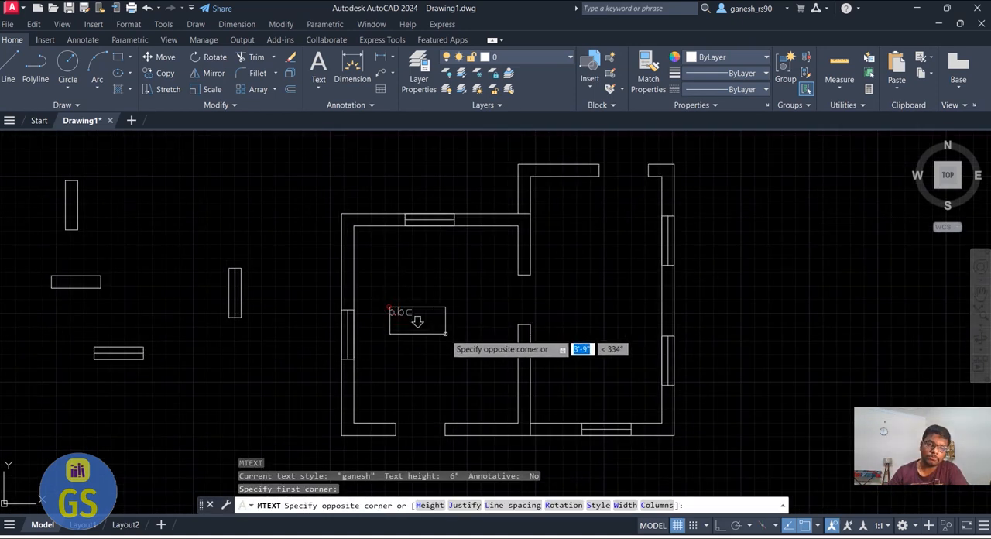
left_click(478, 345)
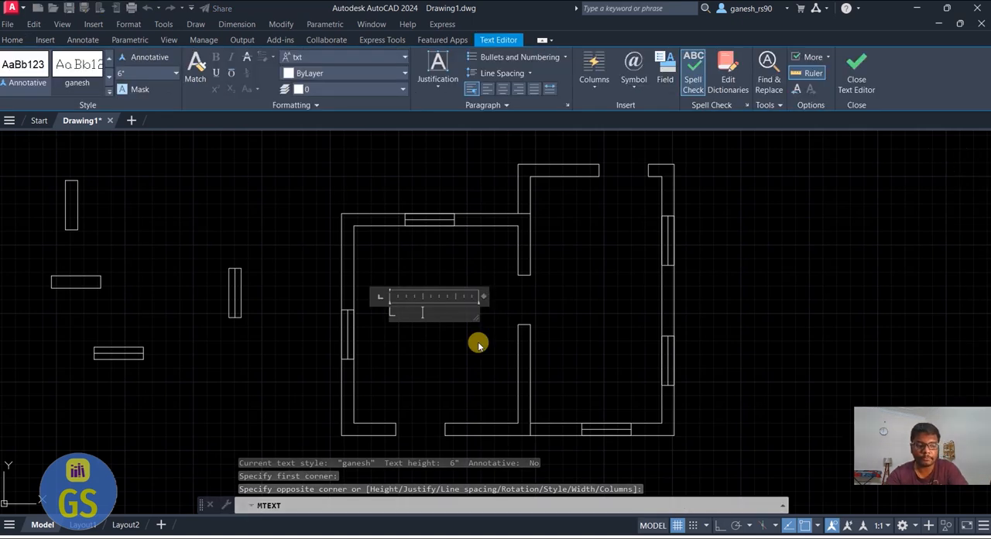
type("LIV")
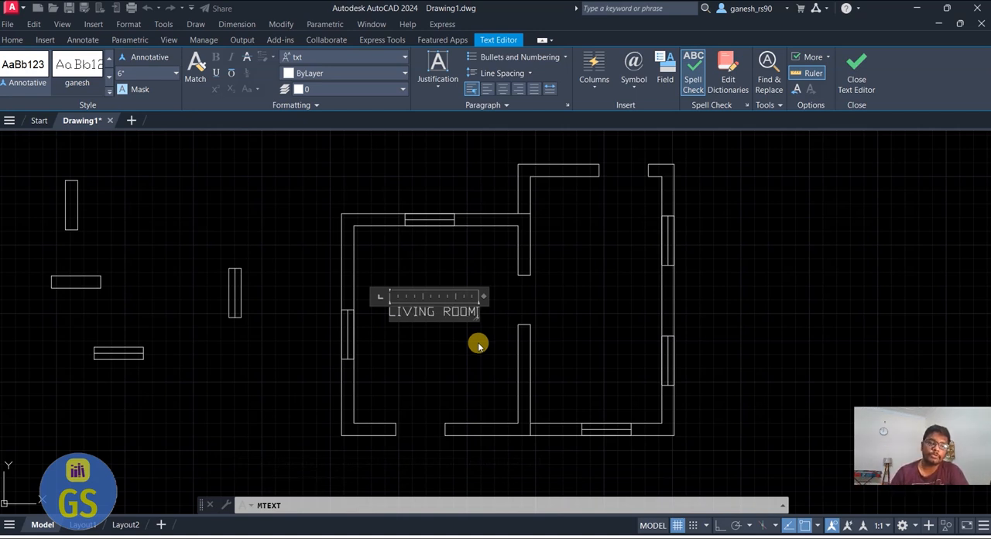
type("ING ROOM")
key("Return")
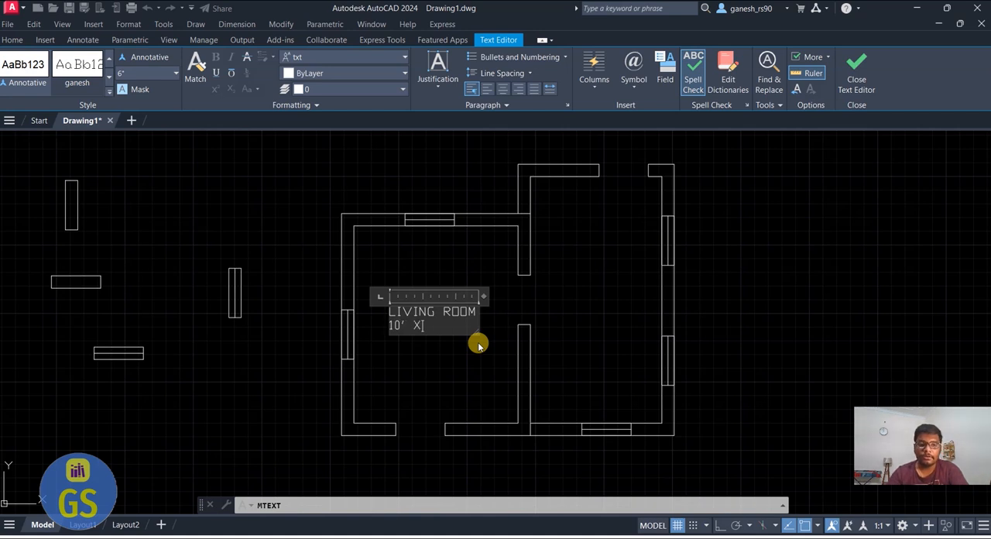
type("10' X 12")
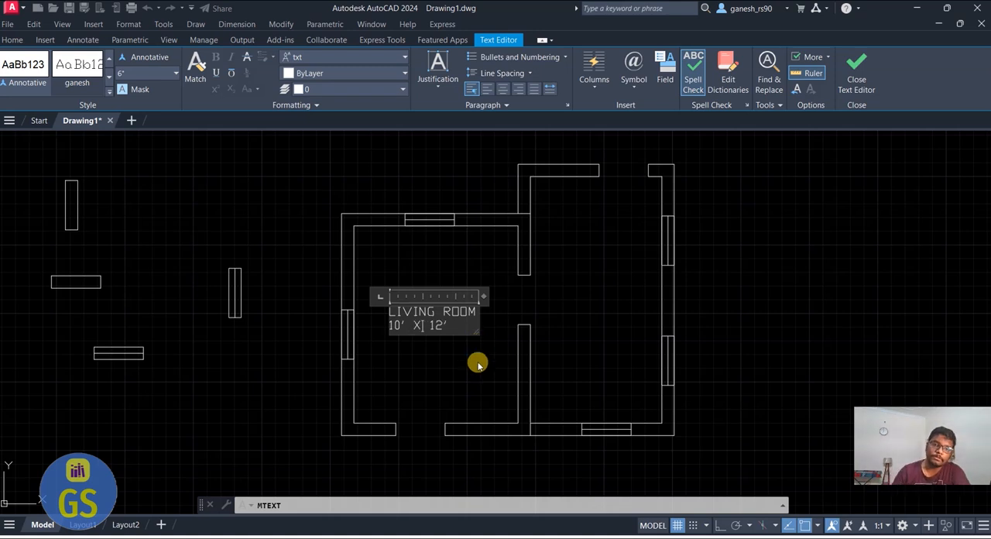
left_click(478, 364)
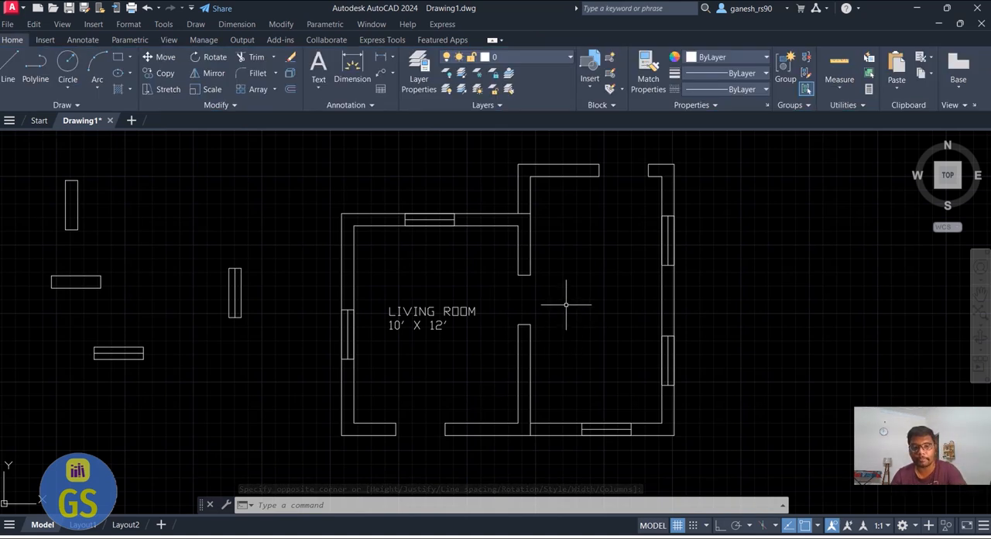
Add multiline text in the right room reading "STUDY ROOM" followed by "8' X 15 '" on a new line
key("Return")
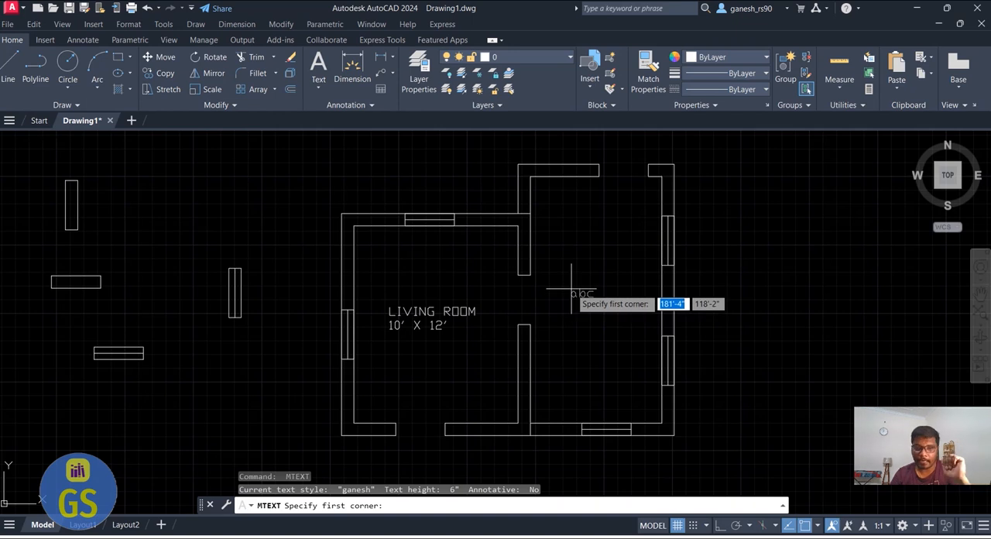
left_click(562, 280)
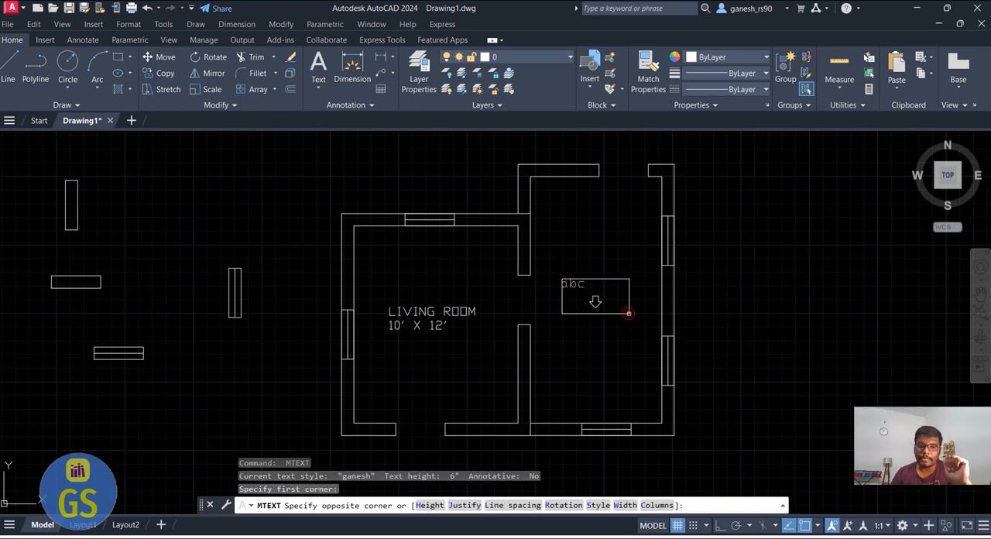
left_click(629, 312)
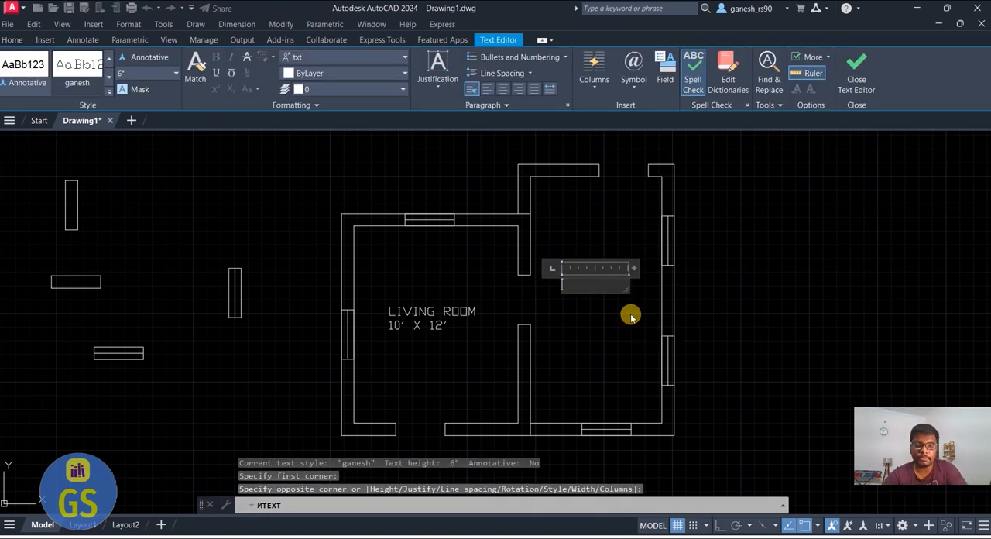
type("S")
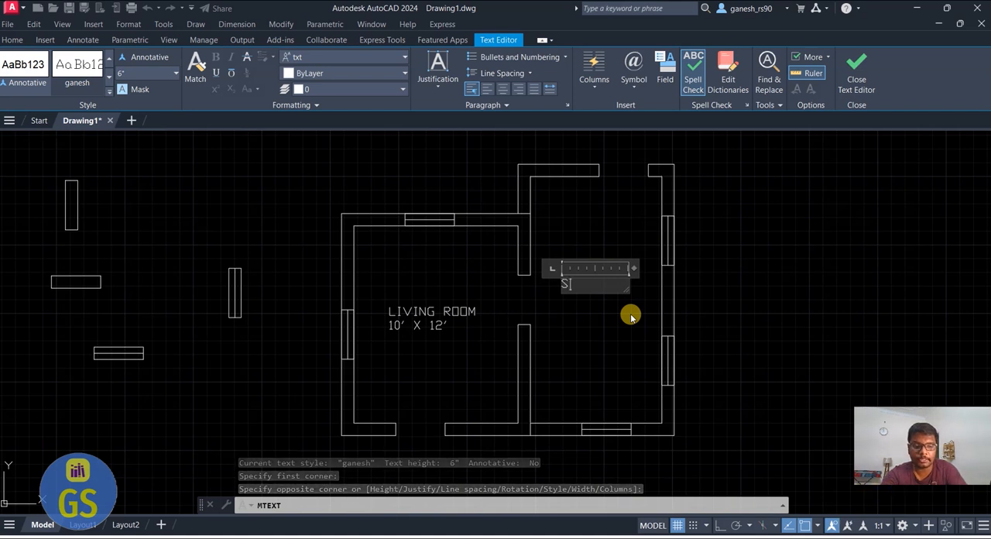
type("TUDY ROOM")
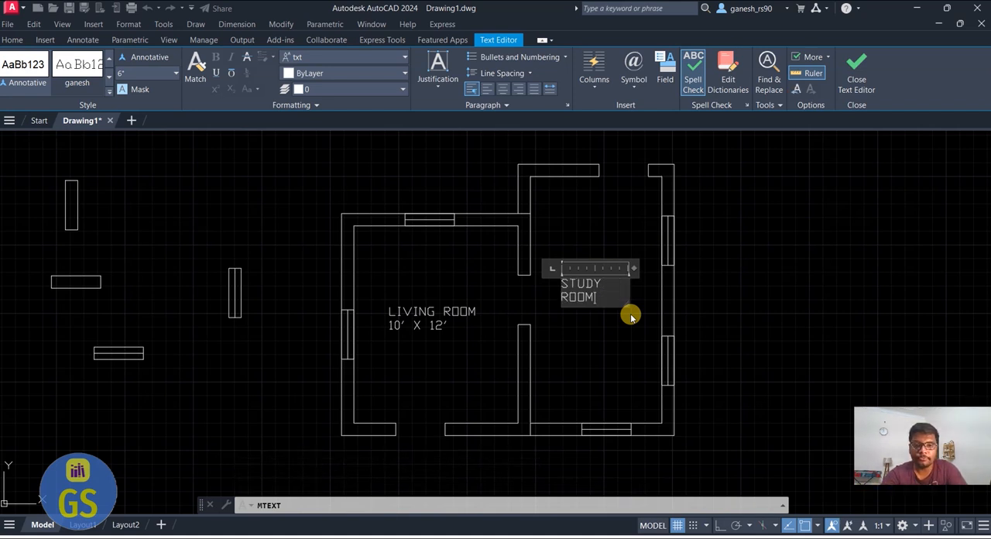
key("Return")
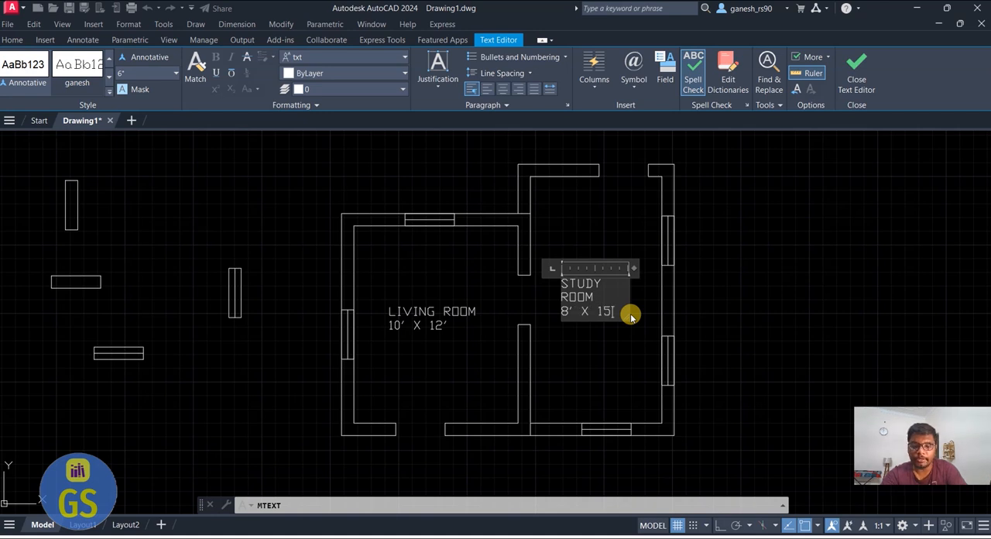
Widen the study room text box so the room name fits on one line, and finish editing with nothing selected
left_click_drag(634, 268, 730, 307)
left_click(659, 318)
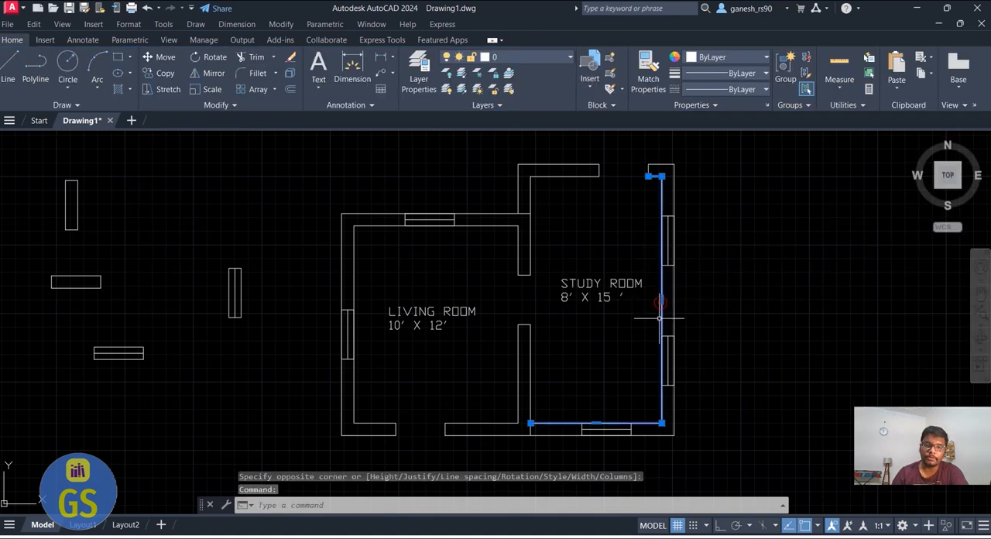
key("Escape")
key("Escape")
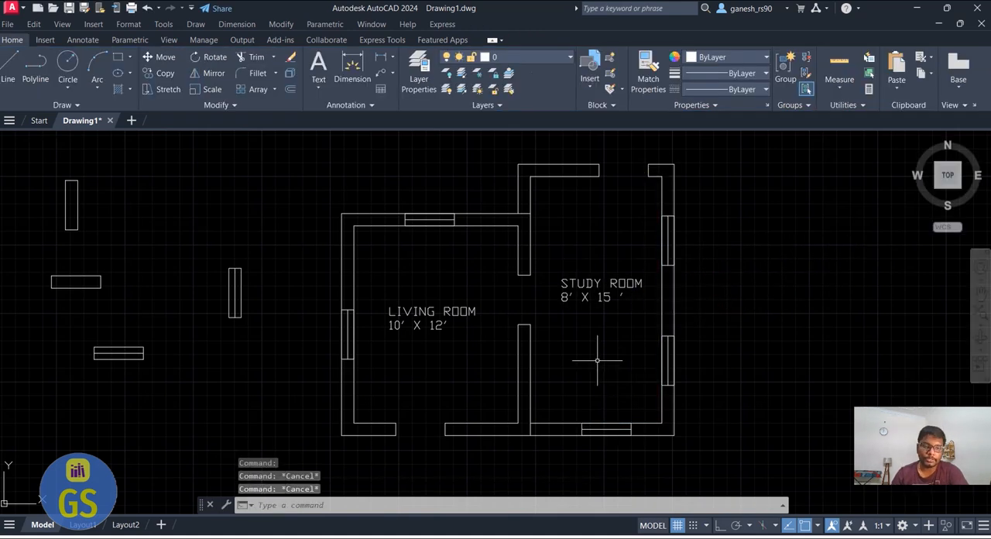
Add linear dimensions inside the living room for its inner width and its inner height between the wall faces
left_click(352, 70)
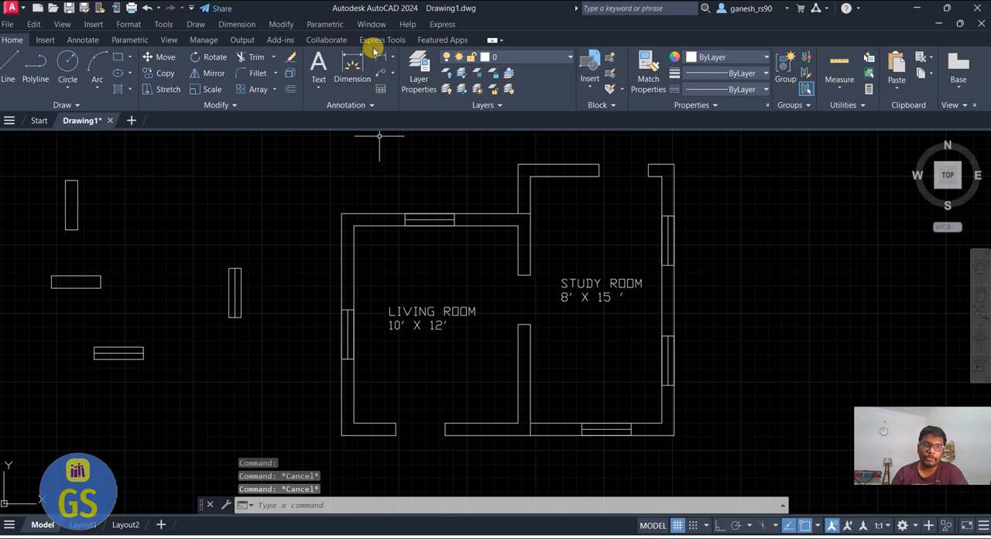
left_click(355, 267)
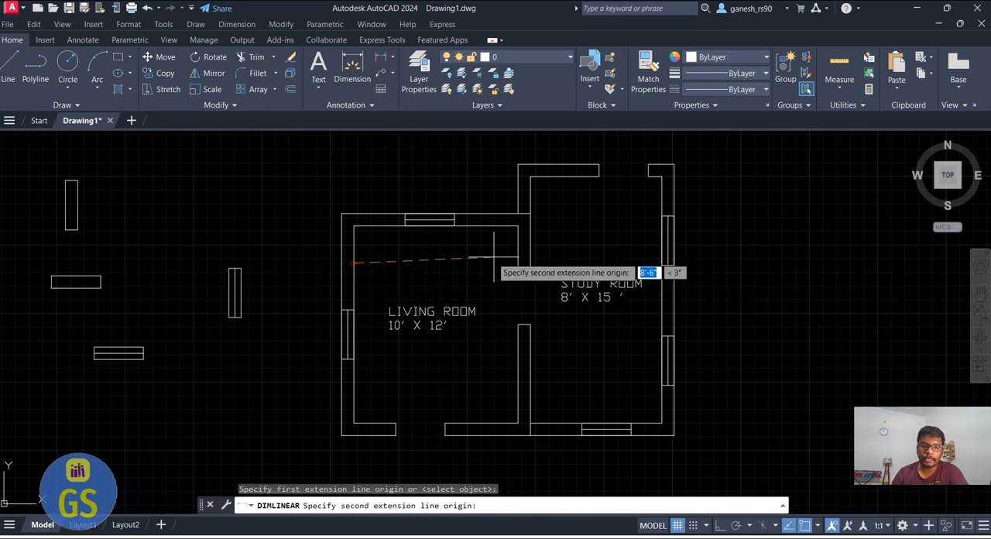
left_click(517, 269)
left_click(514, 275)
key("Return")
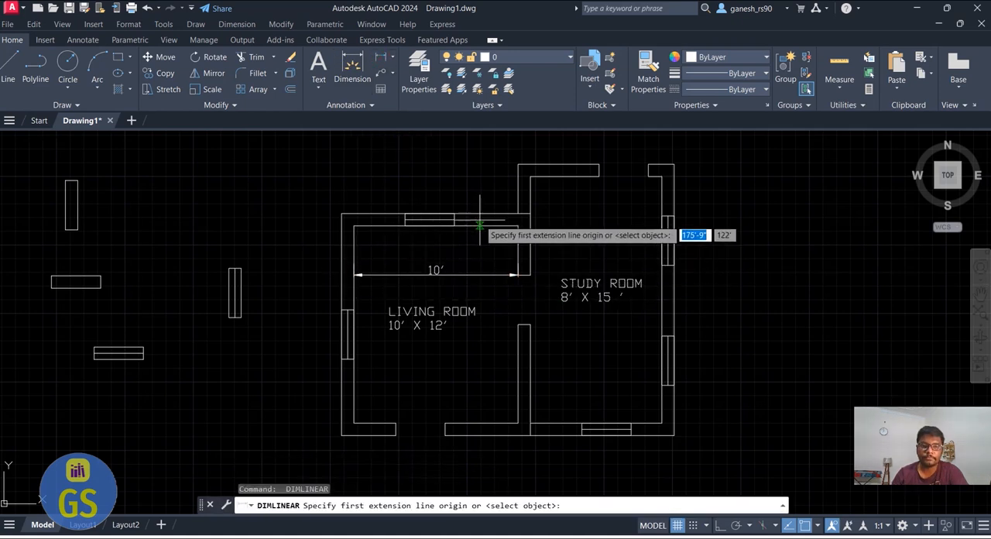
left_click(480, 226)
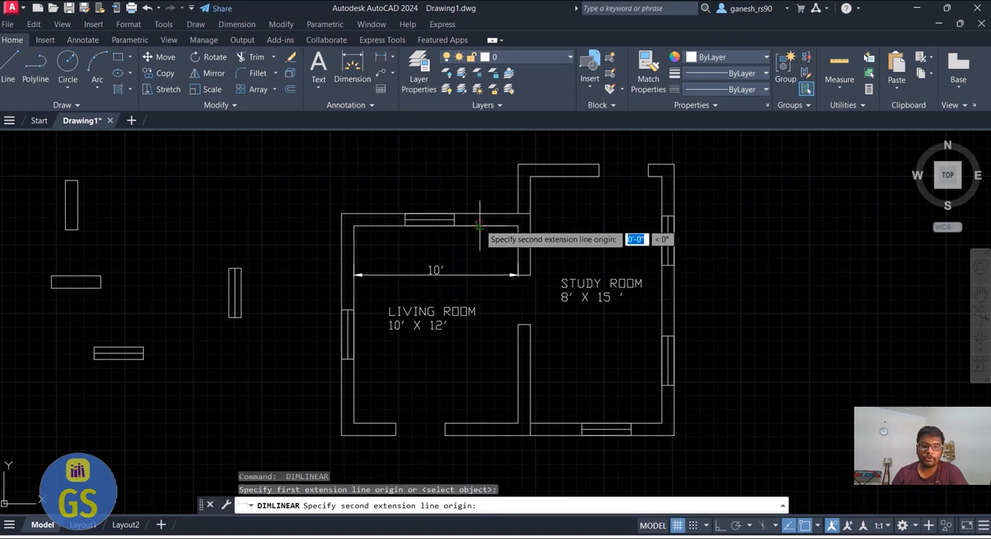
left_click(480, 422)
left_click(496, 411)
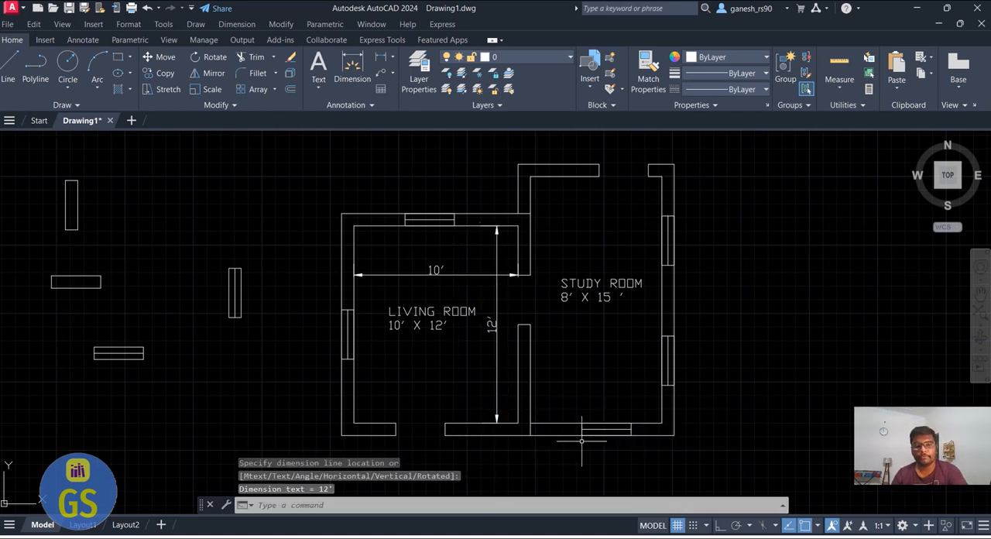
Add linear dimensions inside the study room for its inner width and its inner height between the wall faces
key("Return")
left_click(531, 360)
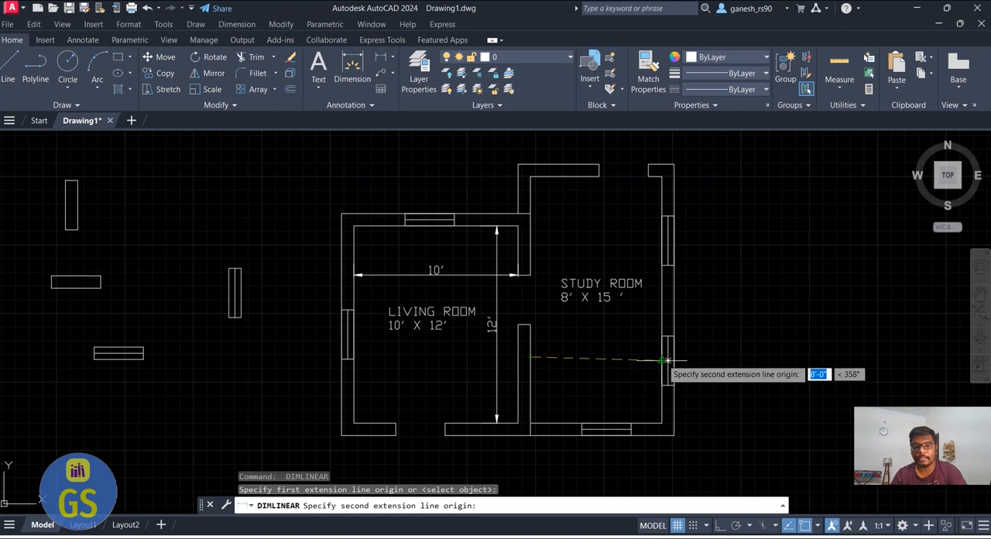
left_click(662, 360)
left_click(665, 348)
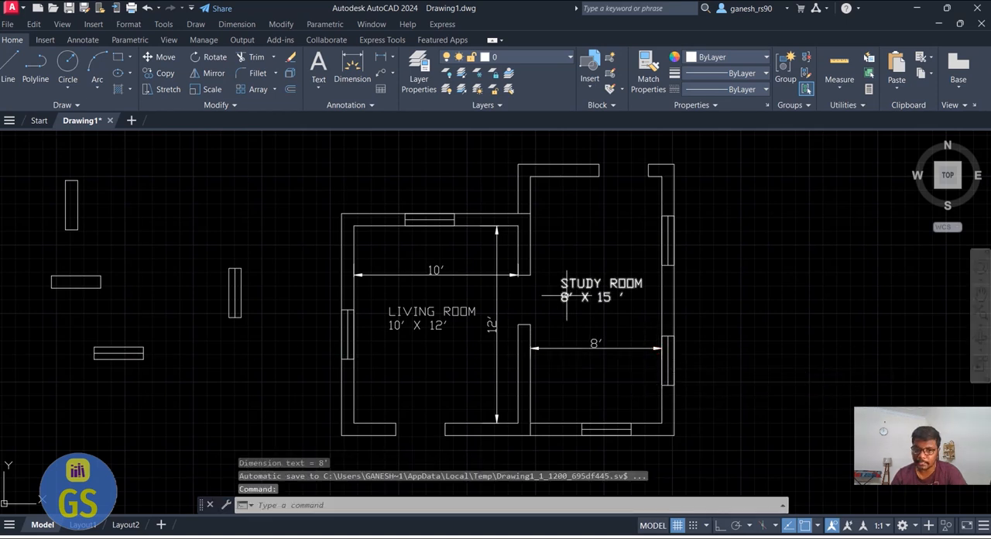
key("Return")
left_click(587, 176)
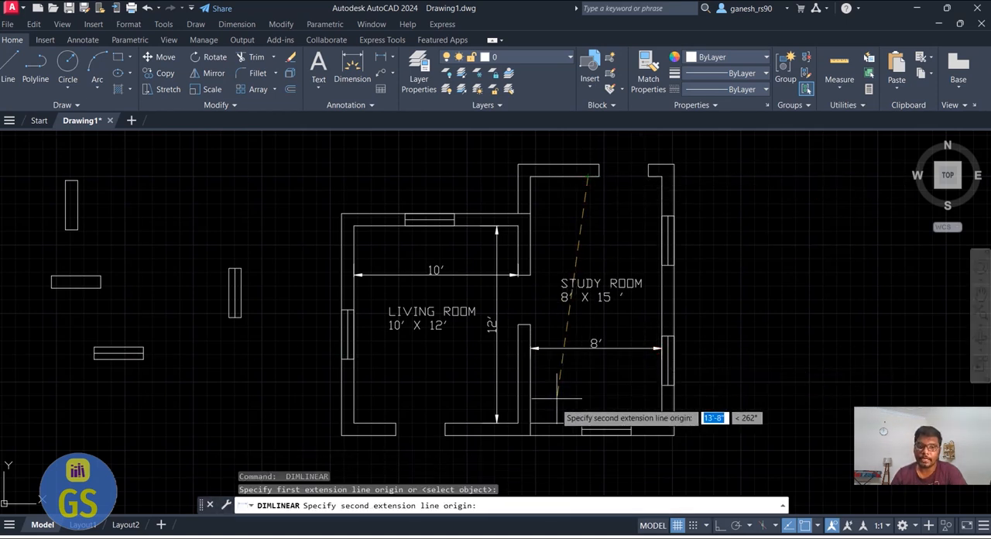
left_click(570, 423)
left_click(544, 413)
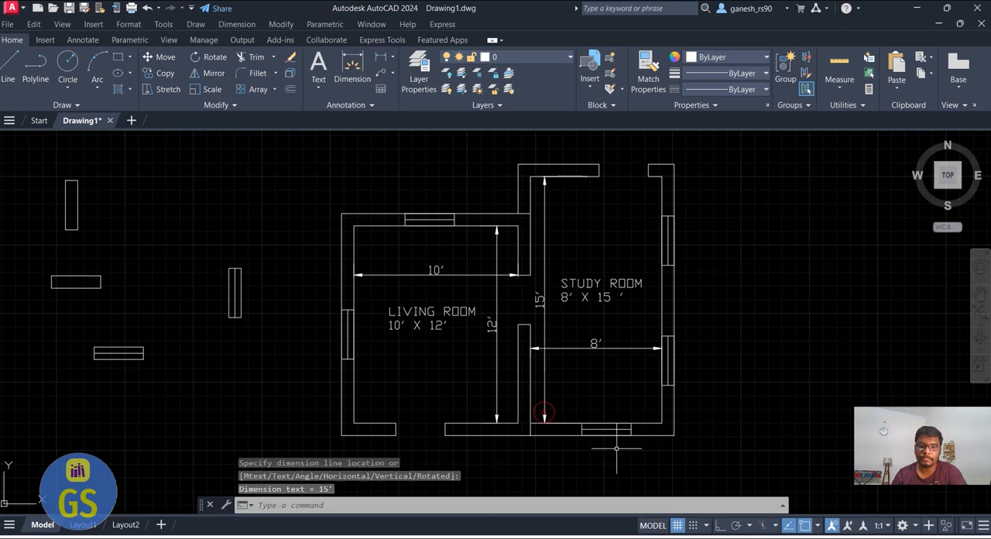
Add outer linear dimensions for the plan's overall width below the bottom wall and its overall height beside the right wall
key("Return")
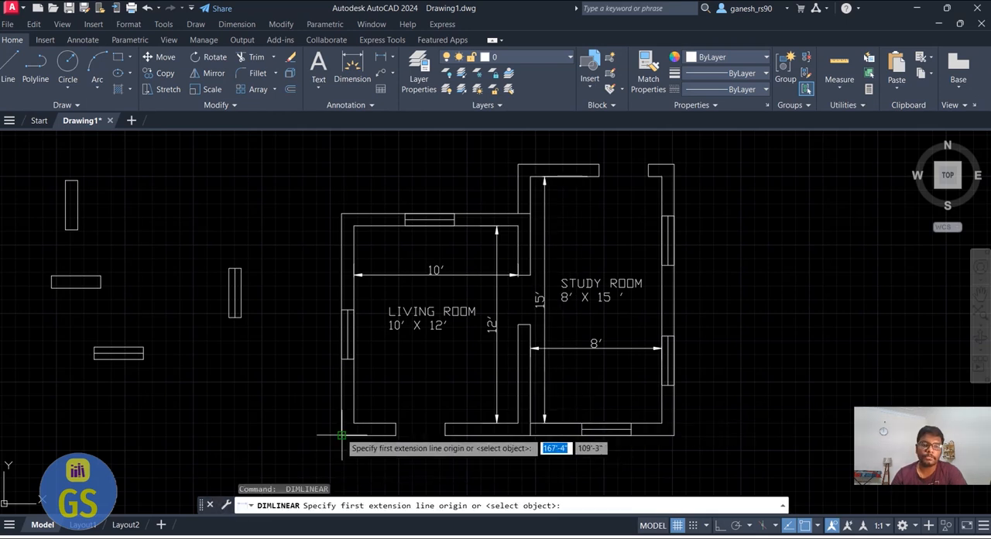
left_click(342, 435)
left_click(674, 436)
scroll(674, 437, "down", 2)
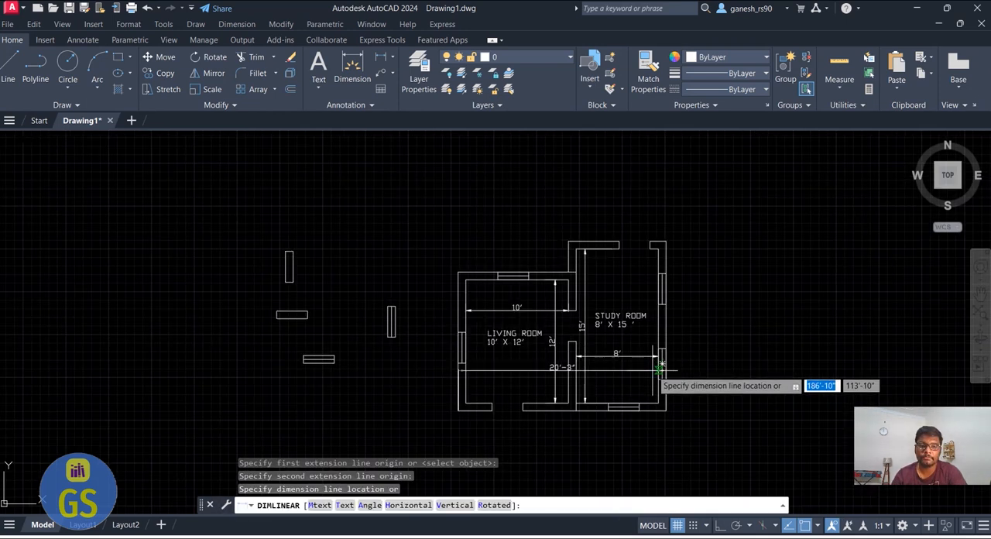
left_click(662, 430)
key("Return")
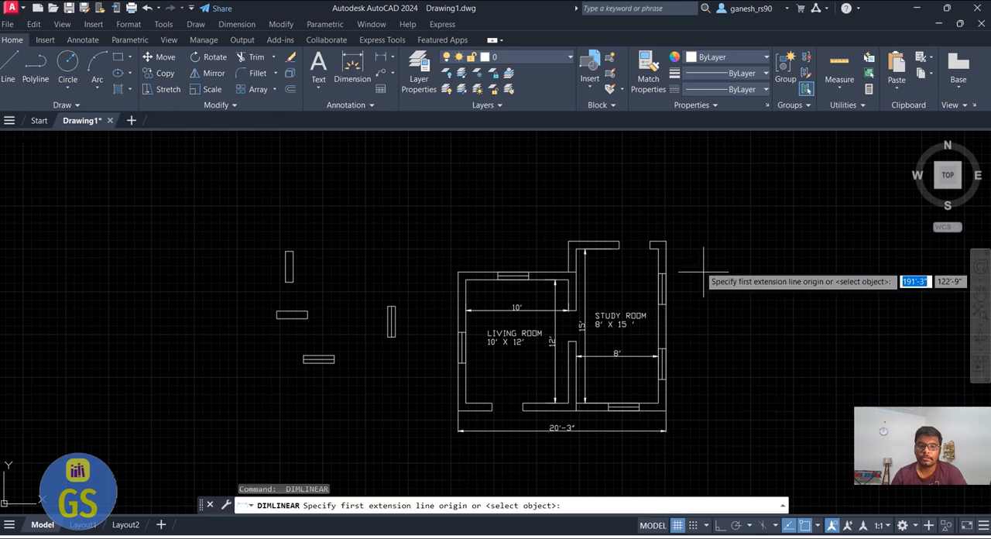
left_click(665, 243)
left_click(665, 411)
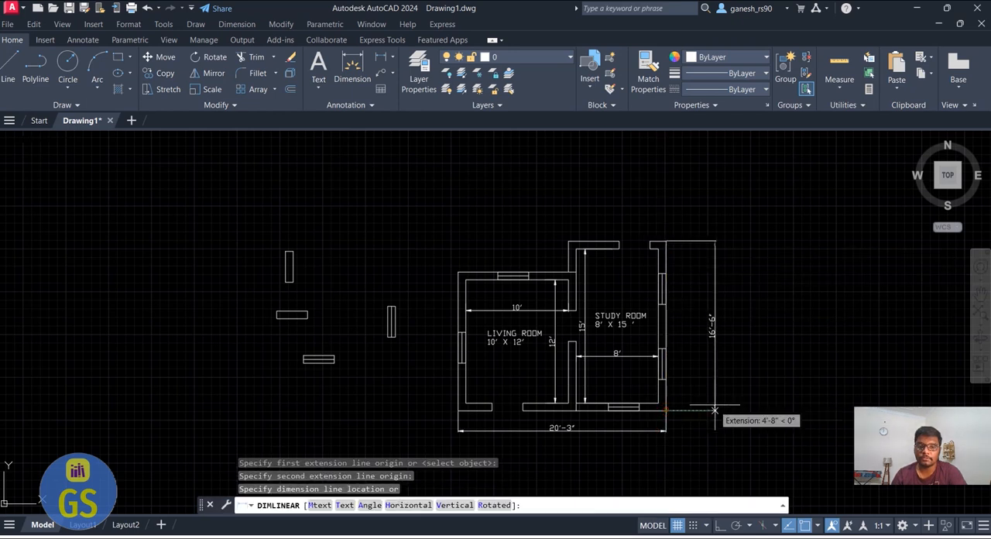
left_click(713, 406)
key("Escape")
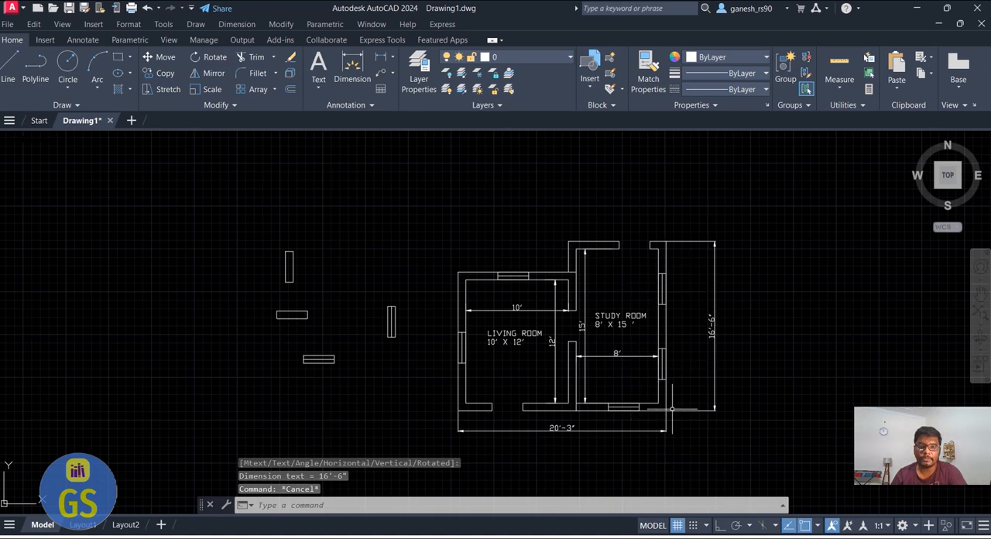
Draw a rectangular border around the whole dimensioned floor plan, leaving free space on all sides
scroll(672, 408, "up", 3)
scroll(618, 436, "down", 3)
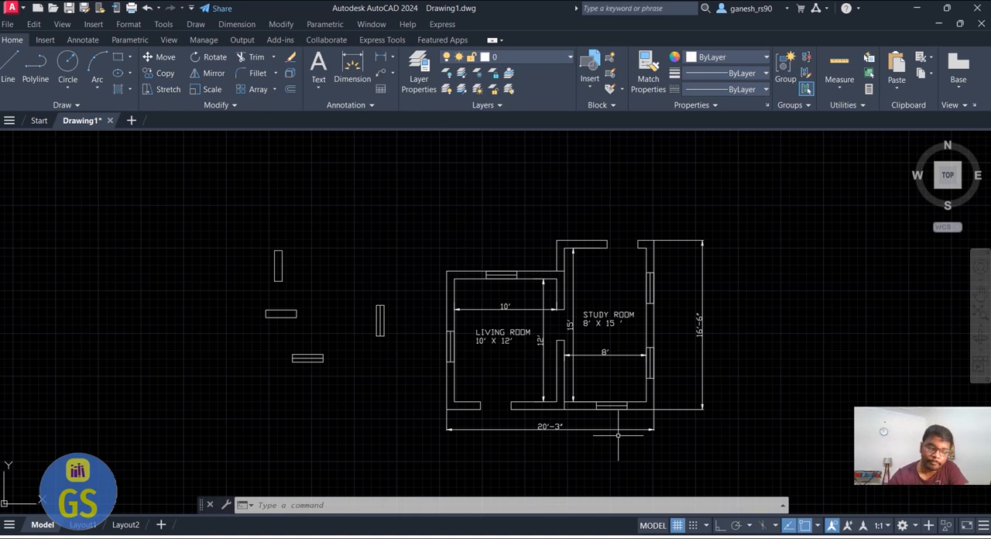
scroll(597, 278, "down", 2)
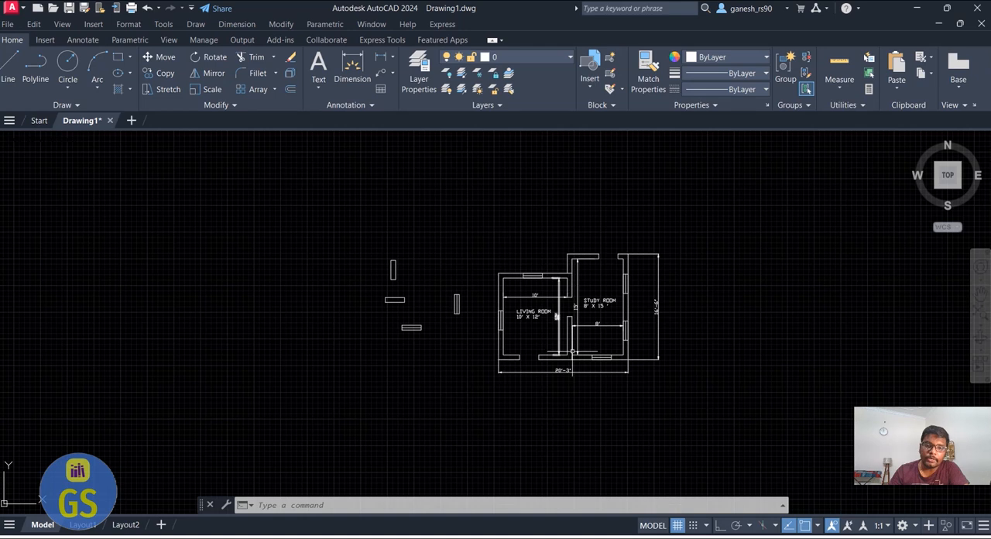
scroll(601, 343, "up", 4)
scroll(600, 348, "down", 2)
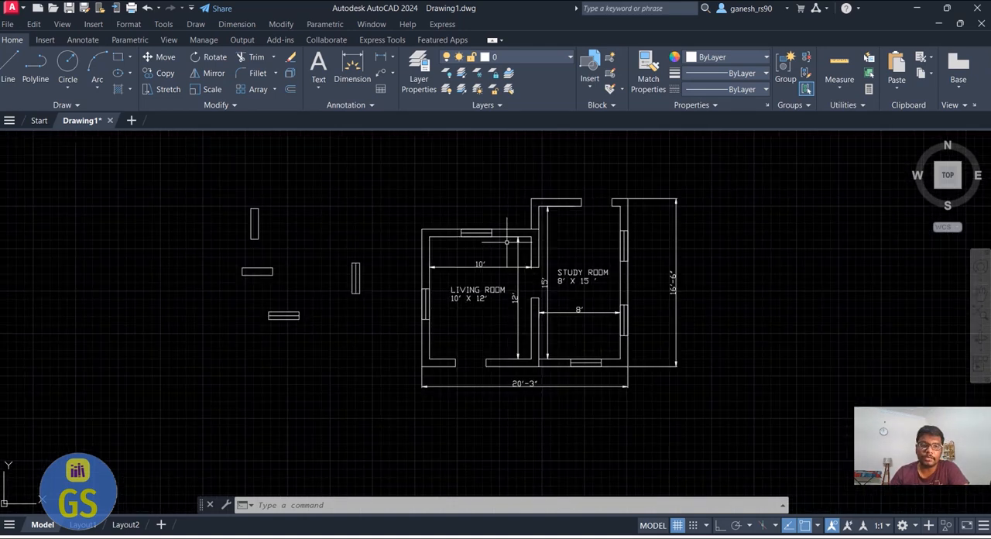
left_click(117, 57)
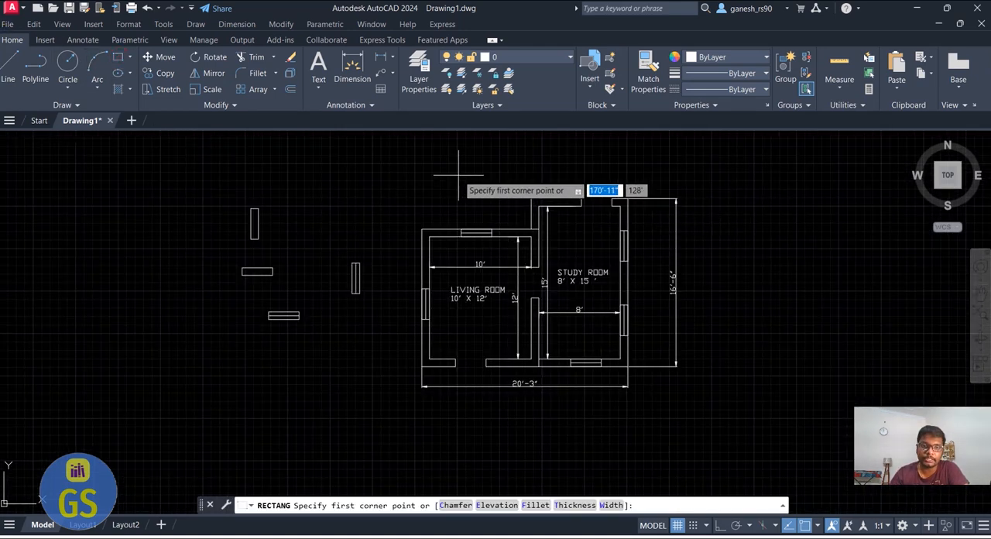
left_click(379, 159)
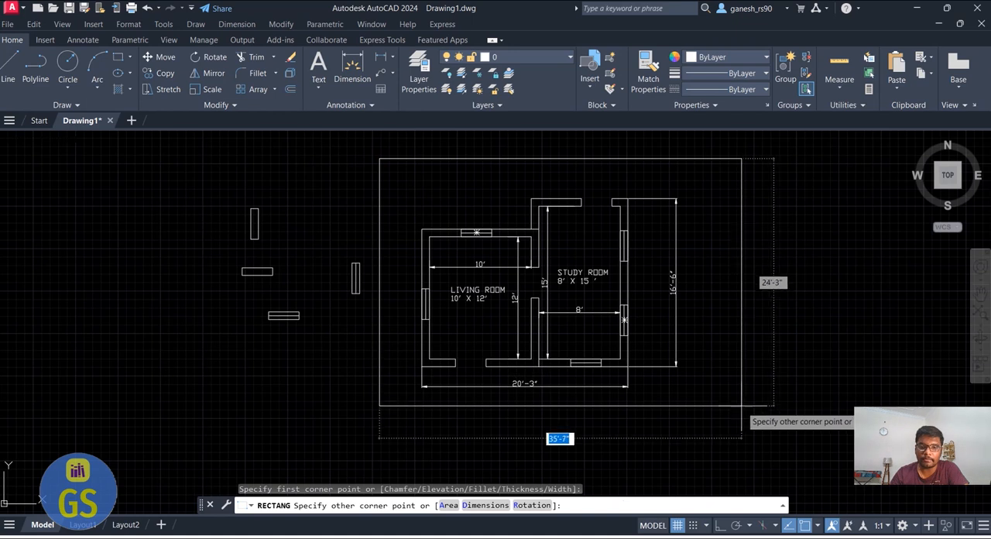
left_click(762, 440)
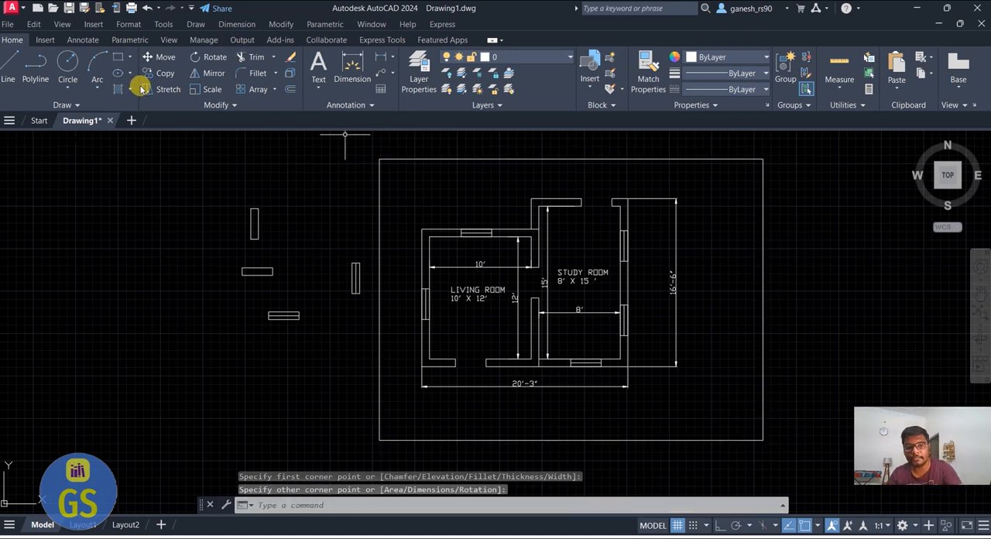
Start a multiline text inside the border's lower-right corner, below the plan, with "NAME:" as its first line
type("t")
key("Return")
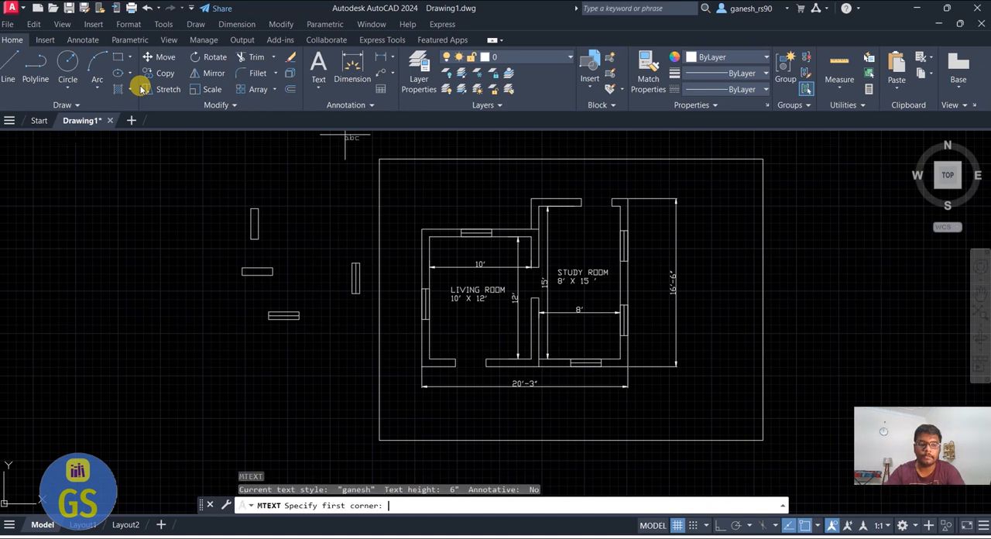
scroll(755, 460, "up", 4)
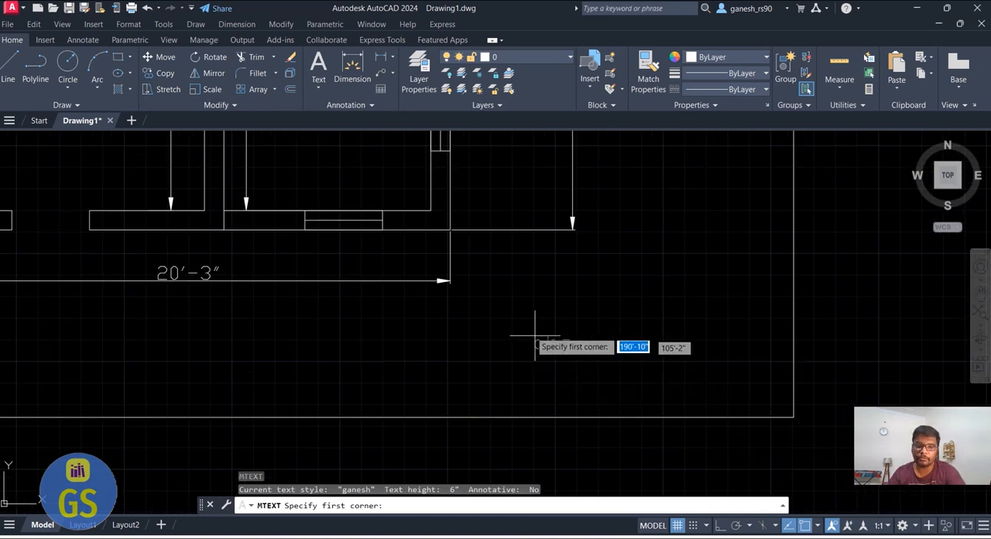
left_click(455, 308)
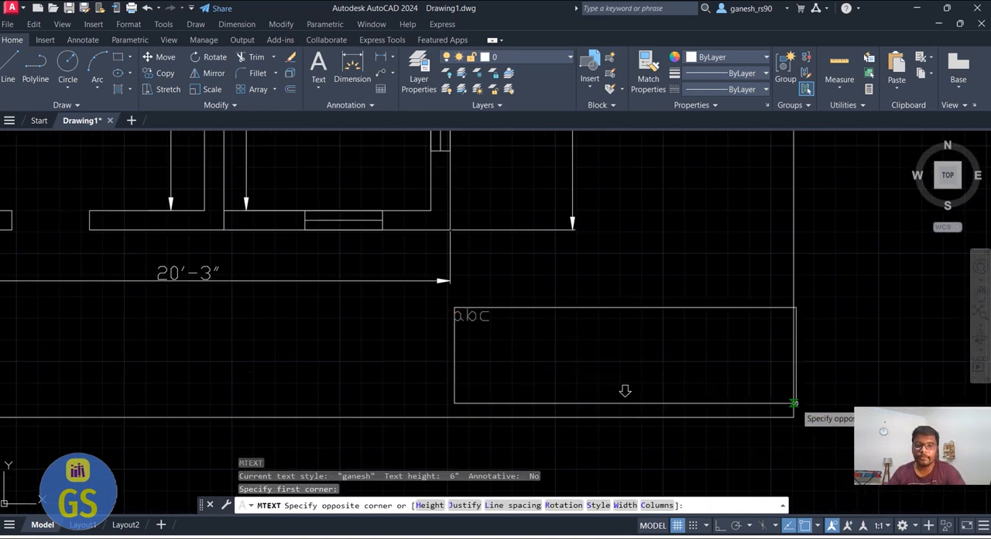
left_click(736, 392)
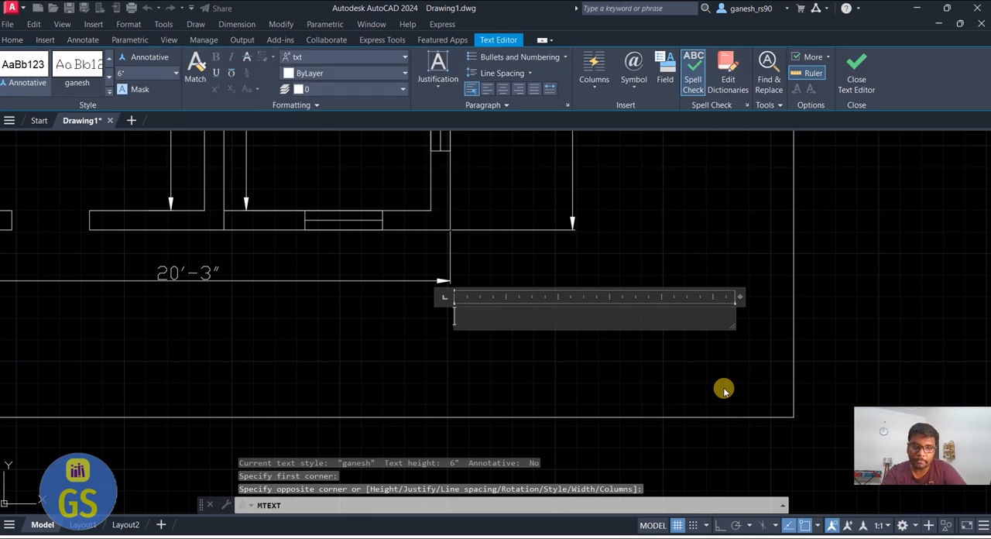
type("nAM")
key("BackSpace")
key("BackSpace")
key("BackSpace")
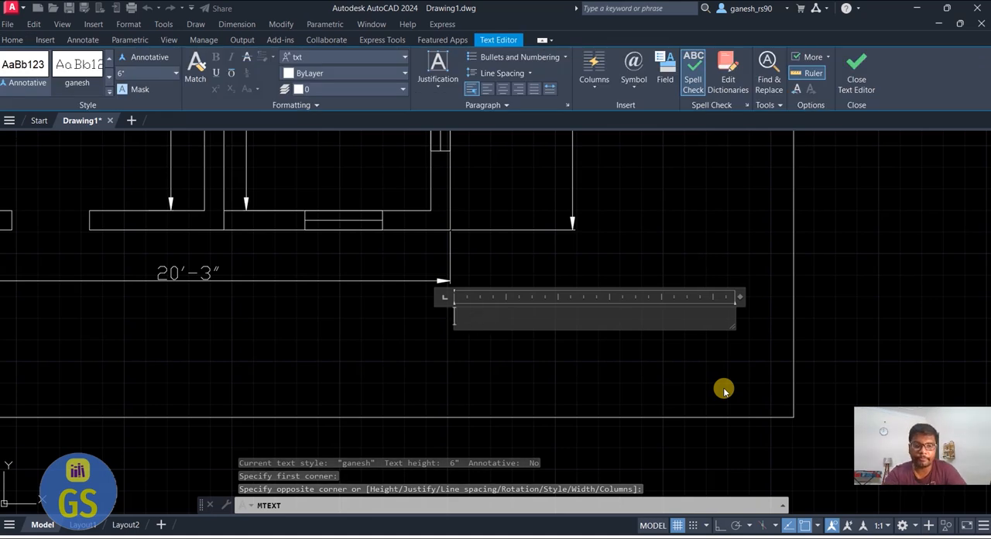
type("A")
key("BackSpace")
type("NAME:")
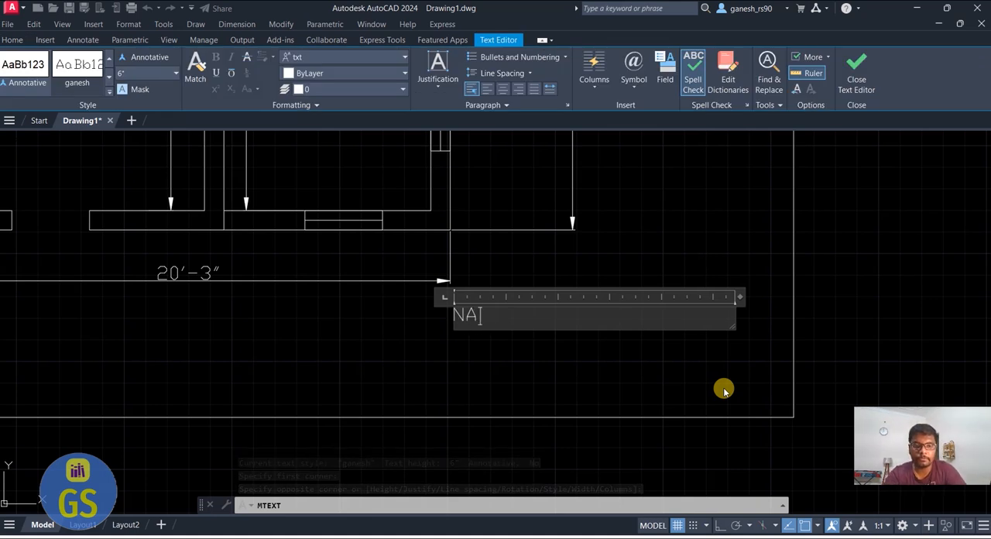
Add the lines "DATE:", "TITLE:" and "CLIENT DETAILS:" to the title text, and finish editing with nothing selected
key("Return")
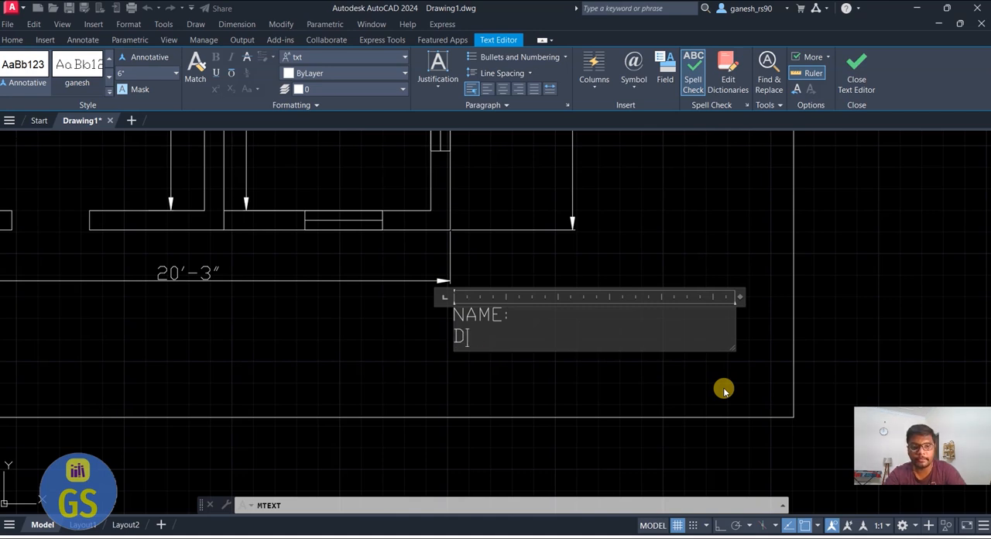
type("DATE:")
key("Return")
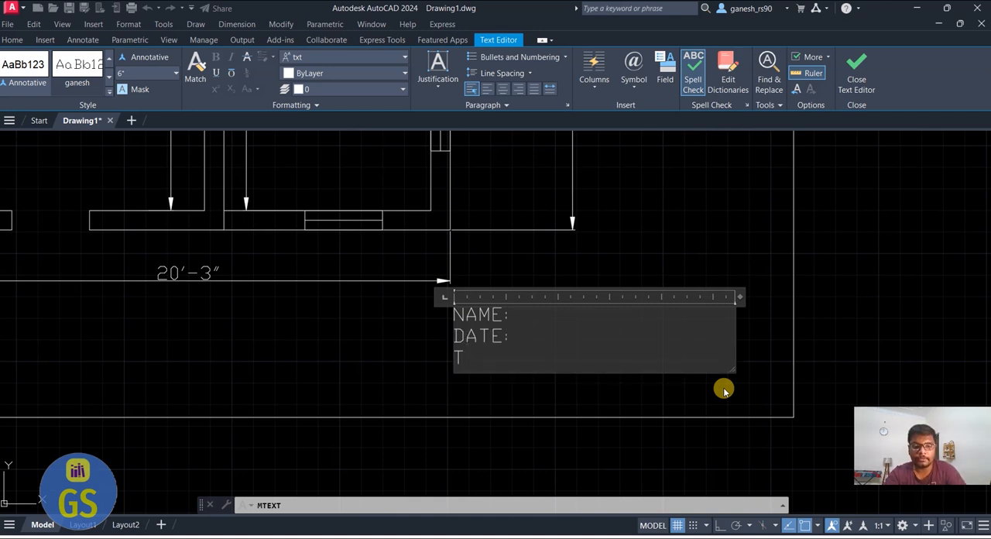
type("TITLE")
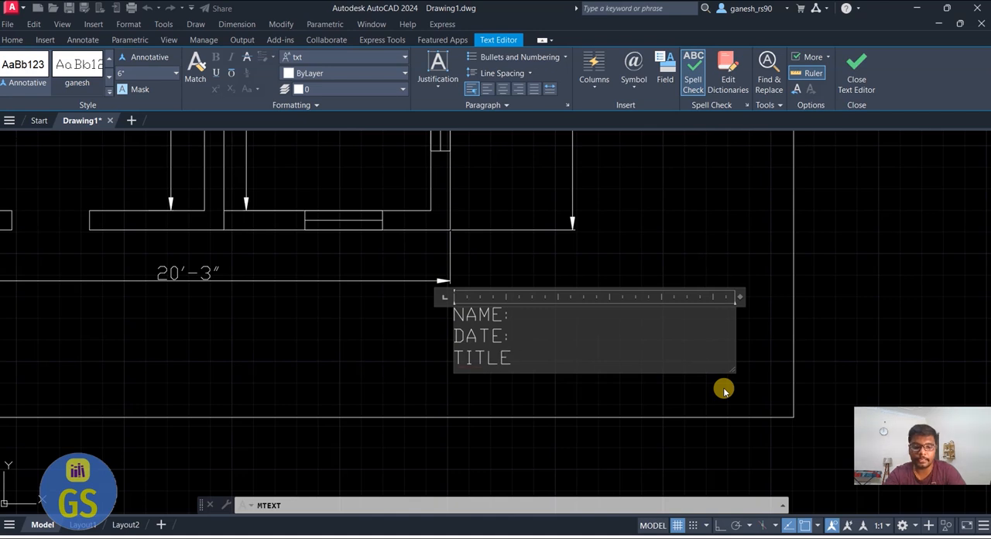
type(":")
key("Return")
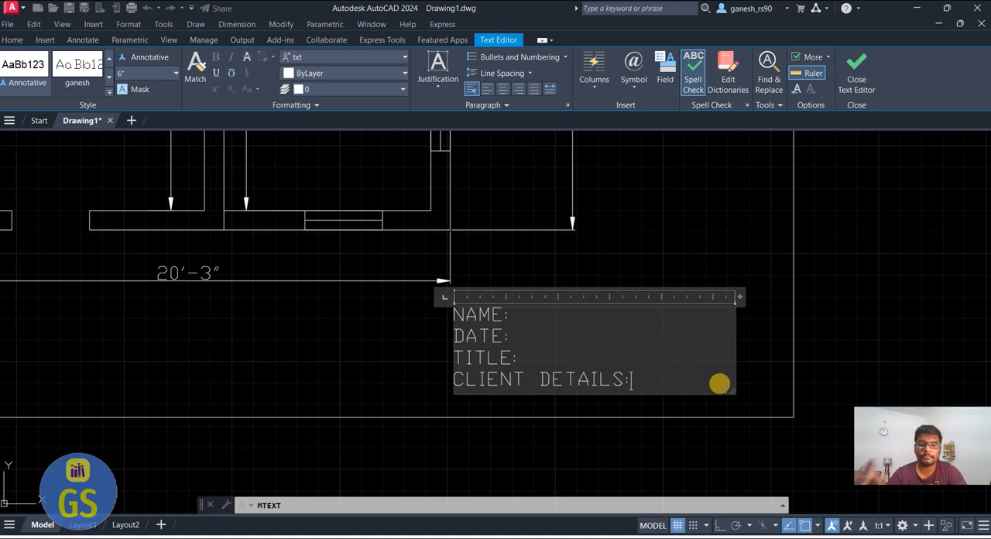
left_click(718, 461)
right_click(441, 328)
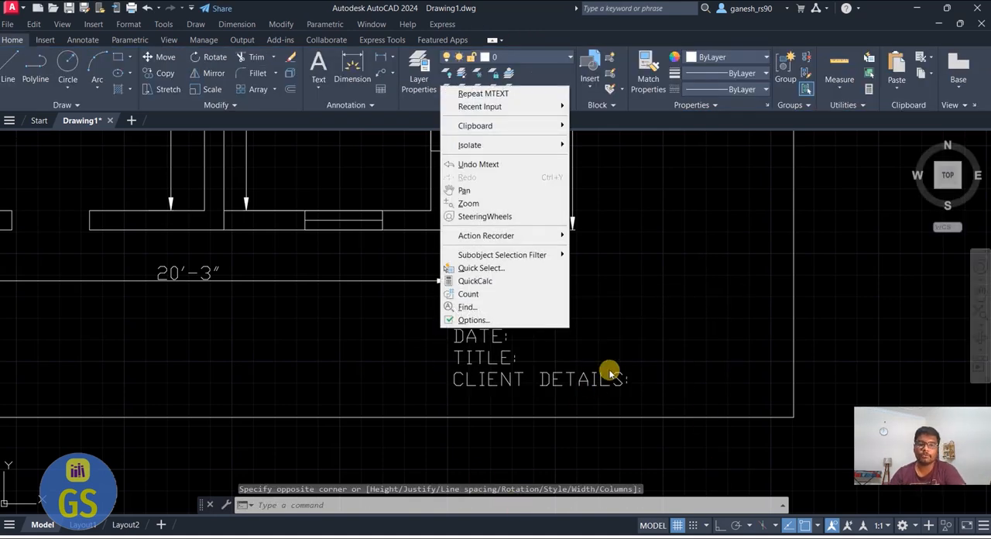
left_click(631, 341)
left_click(717, 334)
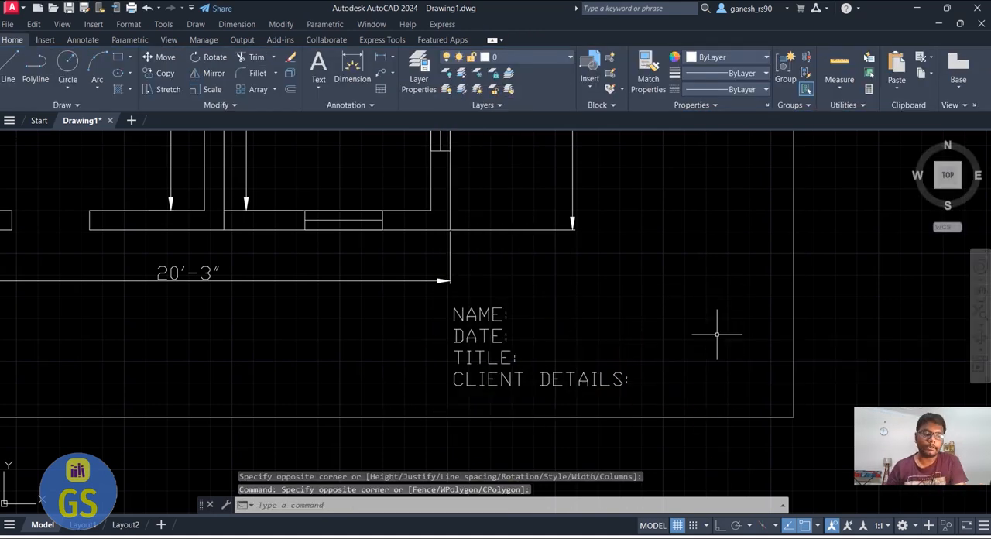
key("Escape")
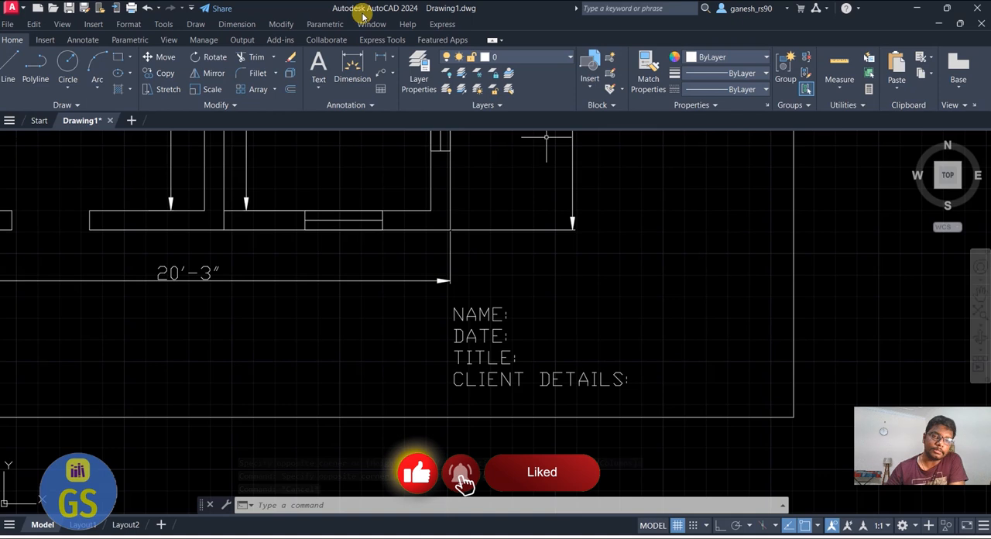
Move the loose door and window template shapes farther to the left, well away from the border
scroll(461, 391, "down", 5)
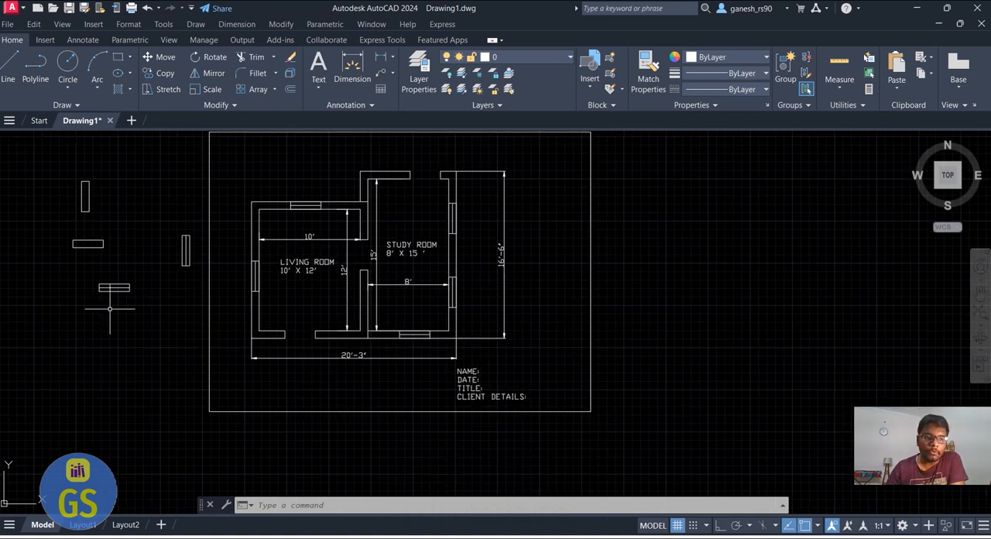
scroll(145, 332, "down", 2)
left_click(164, 328)
left_click(55, 215)
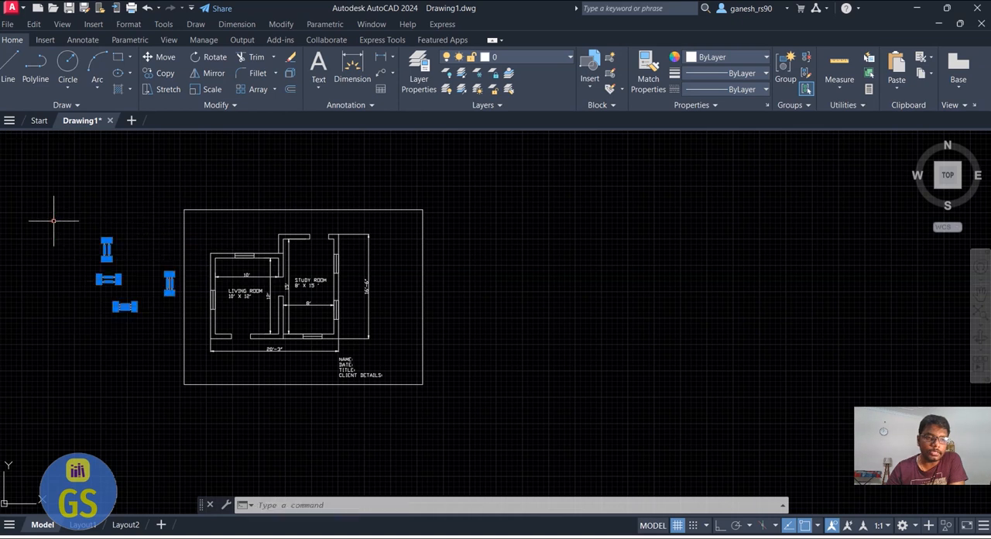
mouse_move(99, 284)
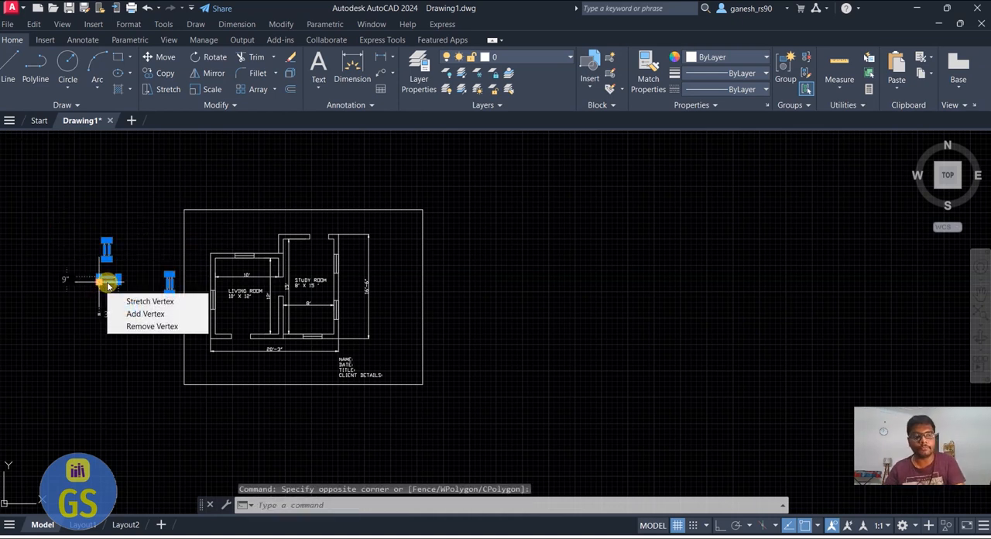
type("m")
key("Return")
left_click(124, 305)
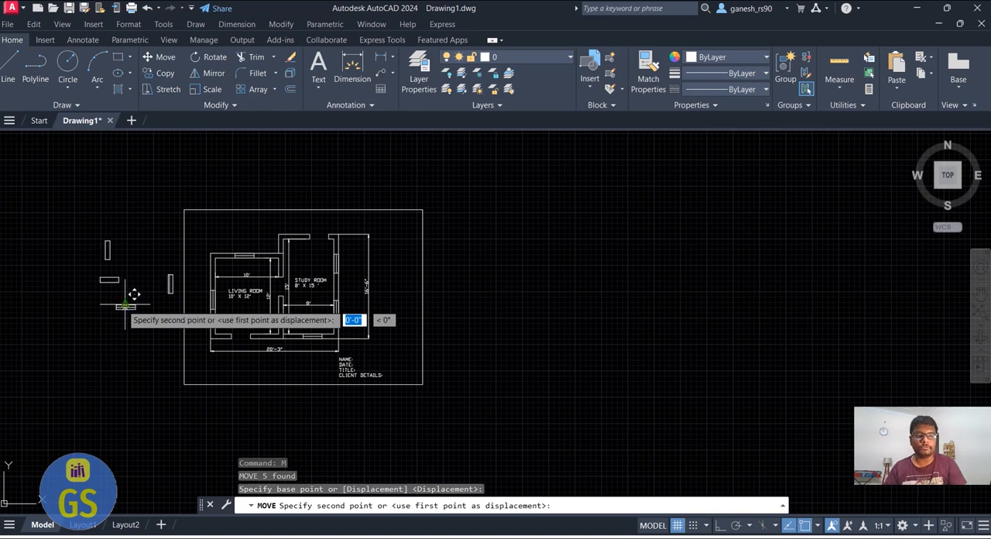
scroll(123, 306, "down", 5)
left_click(60, 302)
key("Escape")
scroll(65, 308, "up", 6)
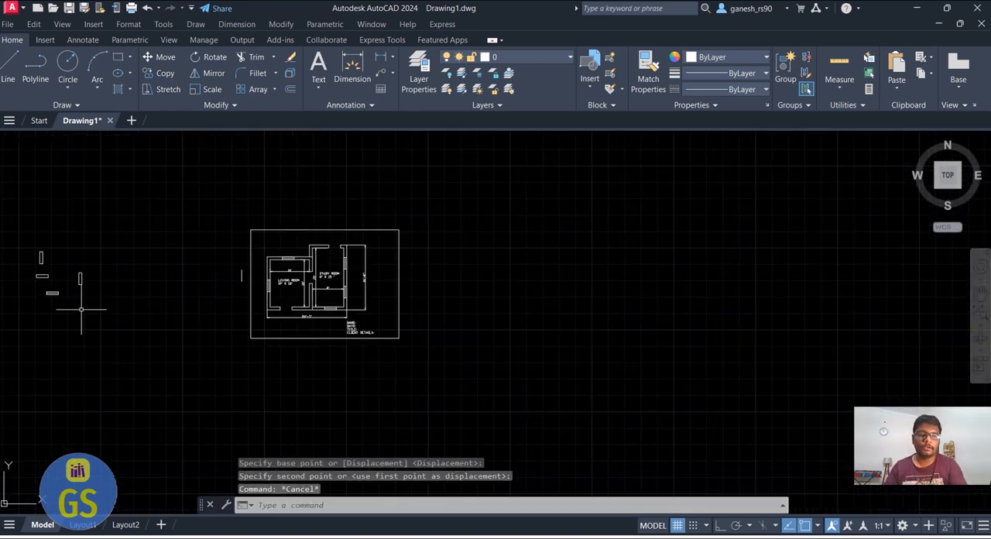
Delete the stray vertical line left behind just outside the border's left edge
scroll(275, 296, "up", 2)
left_click(283, 288)
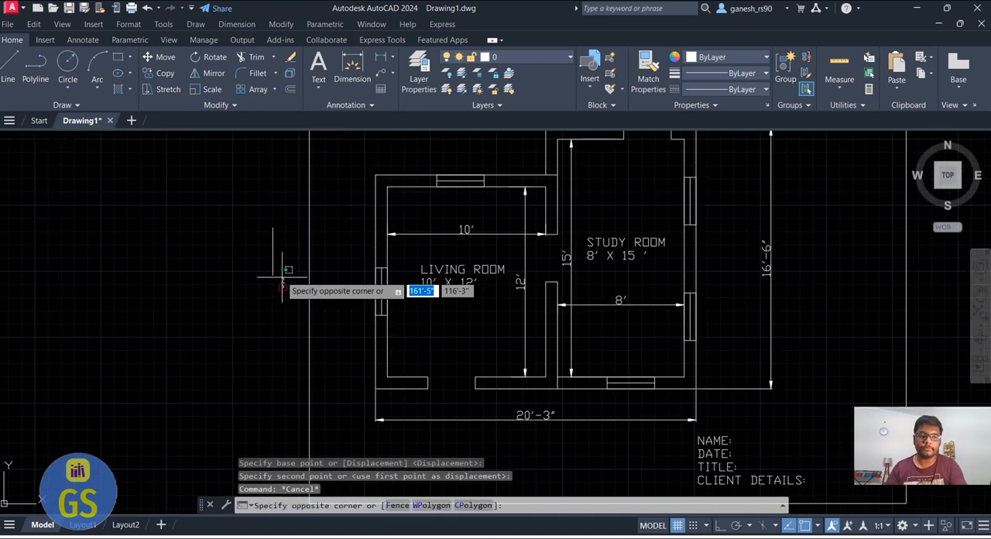
left_click(259, 233)
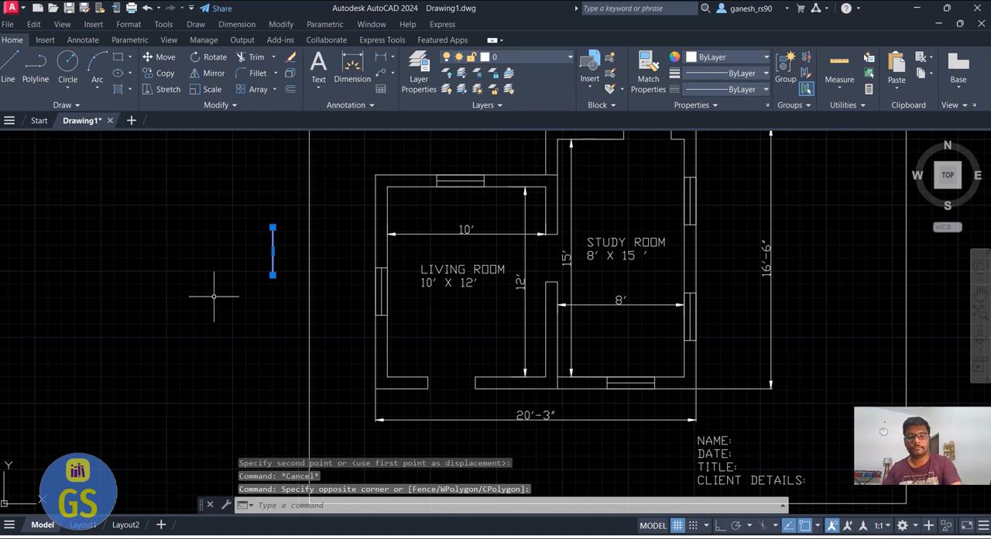
key("Delete")
scroll(205, 302, "down", 3)
scroll(280, 295, "up", 2)
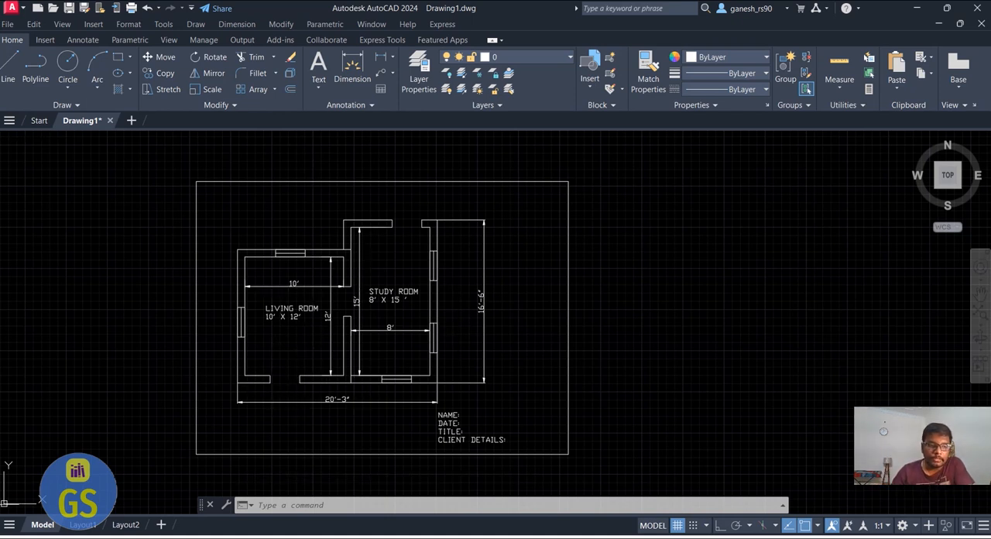
Open Layout1, activate model space inside its viewport, and turn off the grid there
left_click(80, 525)
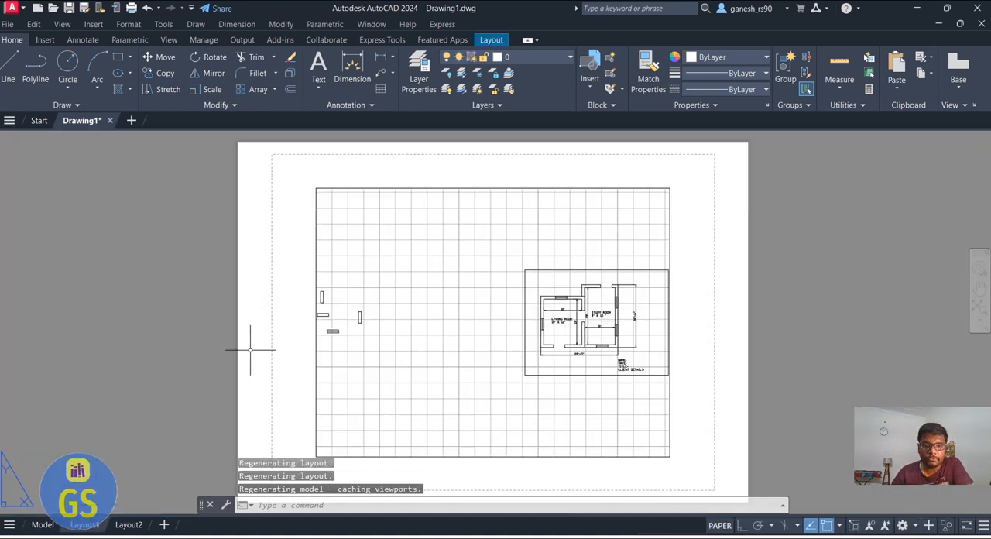
left_click(720, 525)
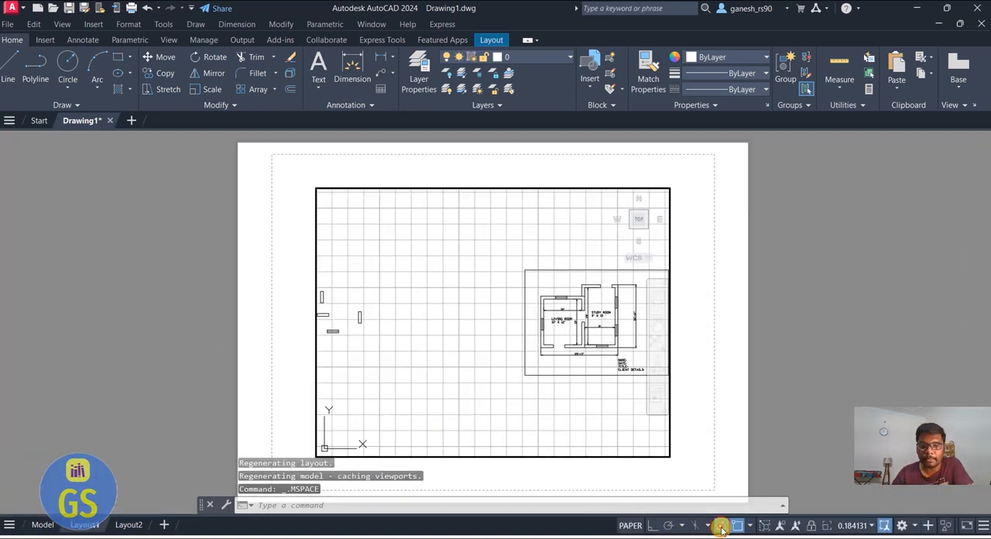
left_click(614, 527)
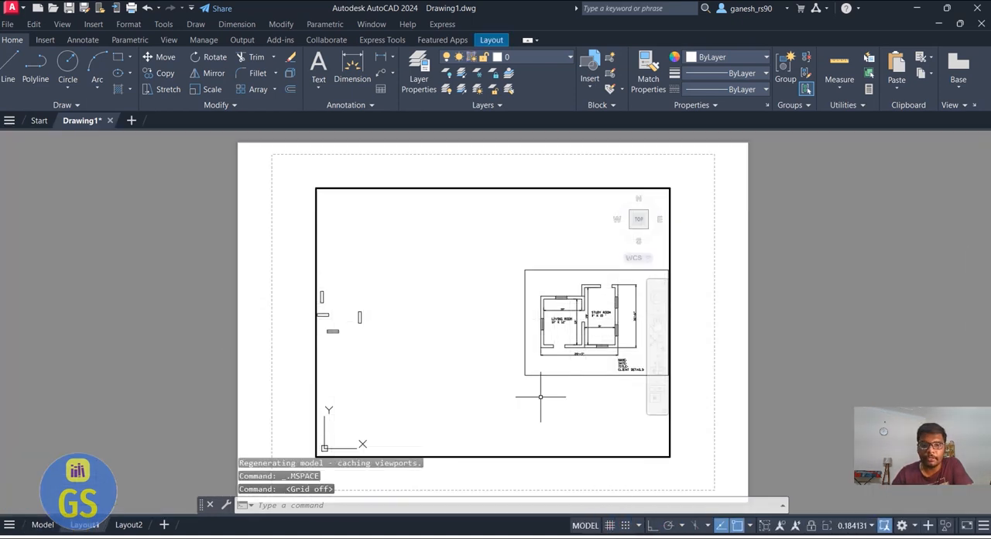
Frame the whole bordered floor plan inside the Layout1 viewport, leaving the loose template shapes out of view
scroll(480, 336, "down", 2)
scroll(577, 310, "up", 4)
scroll(581, 314, "up", 2)
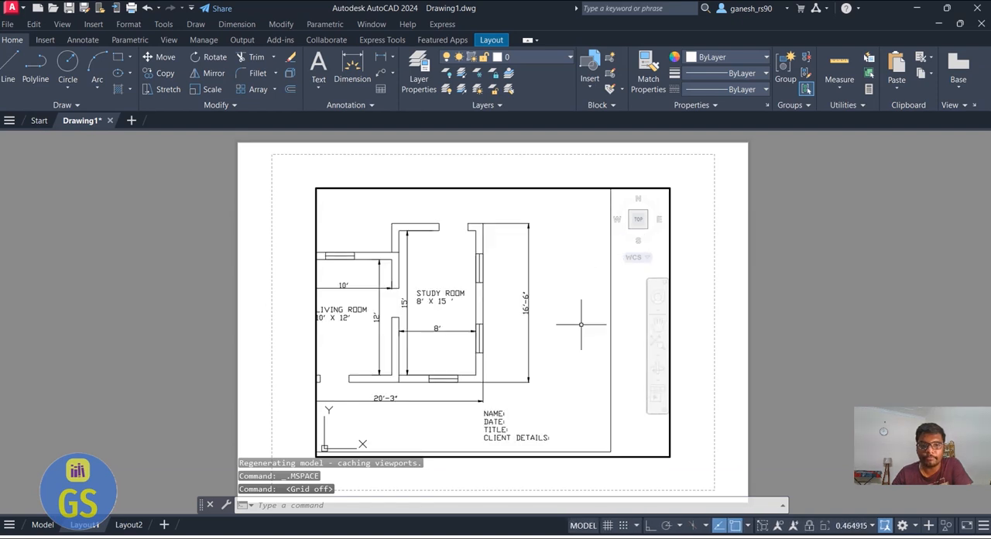
scroll(562, 300, "down", 2)
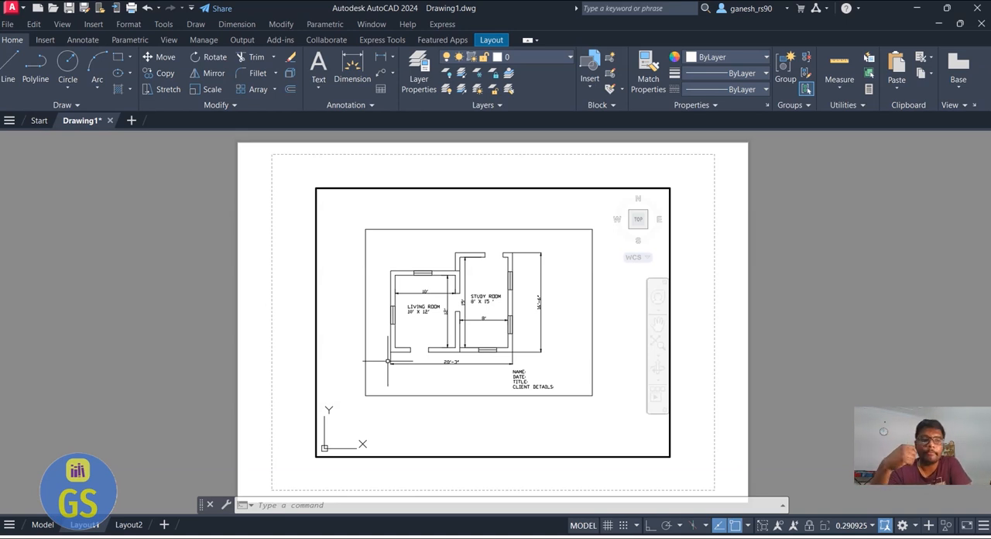
Open the plot settings for Layout1 and choose DWG To PDF.pc3 as the plotter
left_click(7, 24)
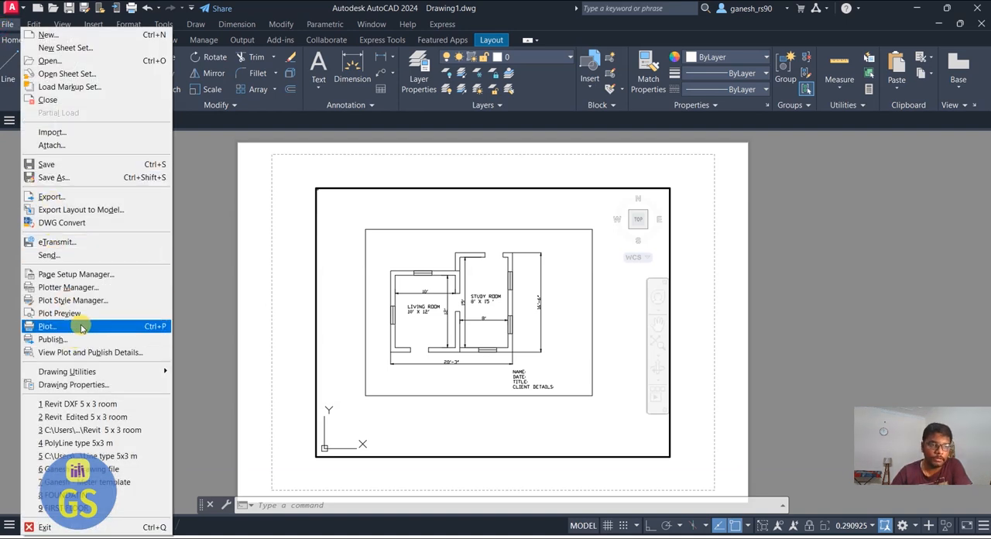
left_click(47, 326)
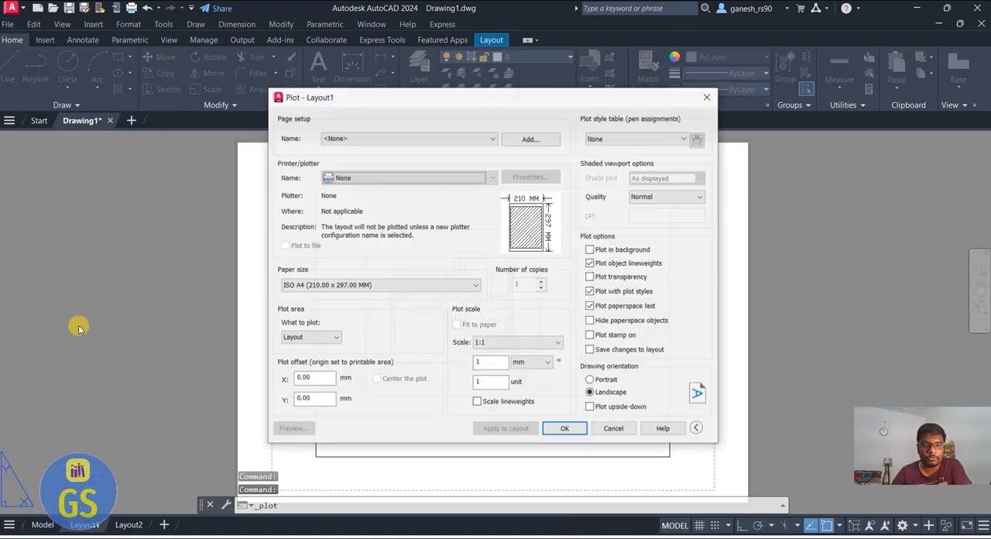
left_click(403, 180)
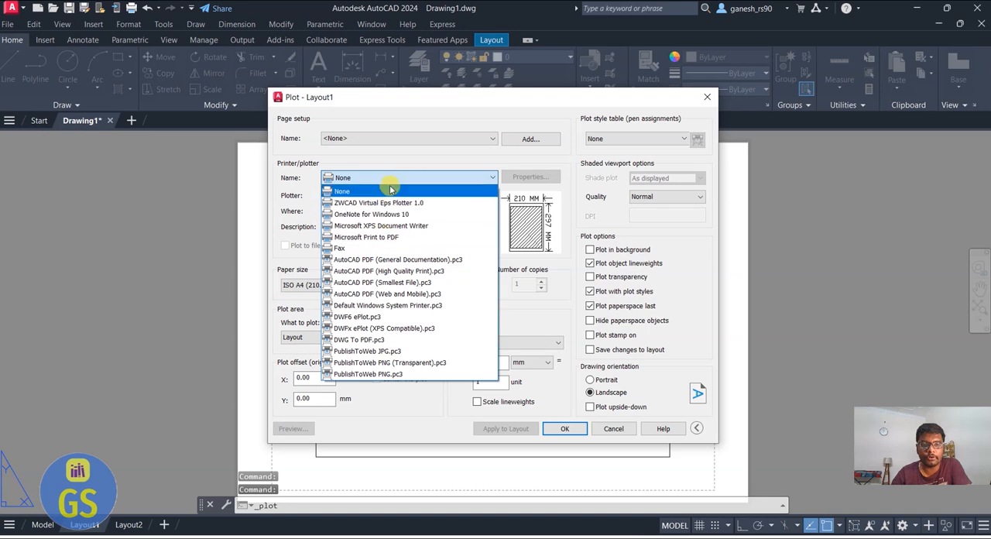
left_click(404, 145)
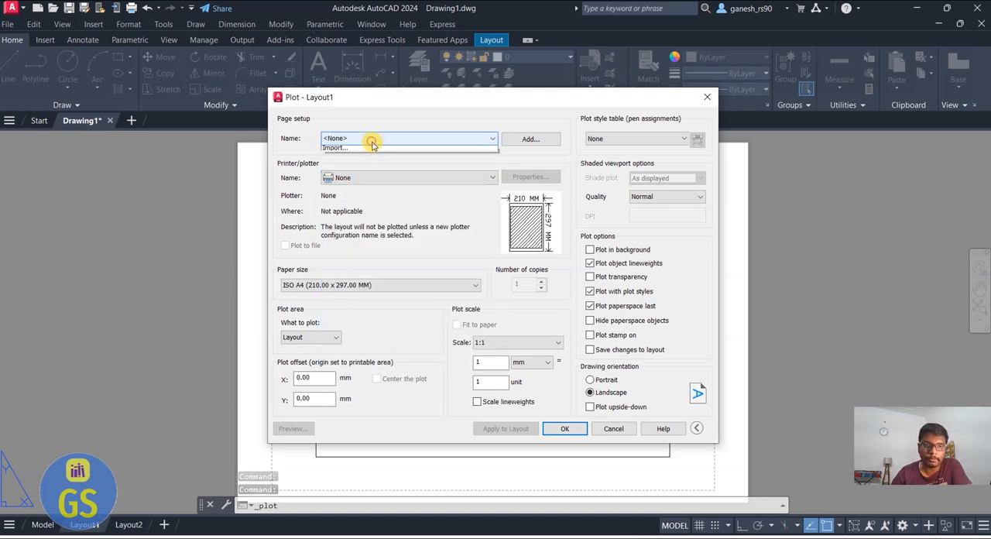
left_click(370, 138)
left_click(342, 124)
left_click(343, 179)
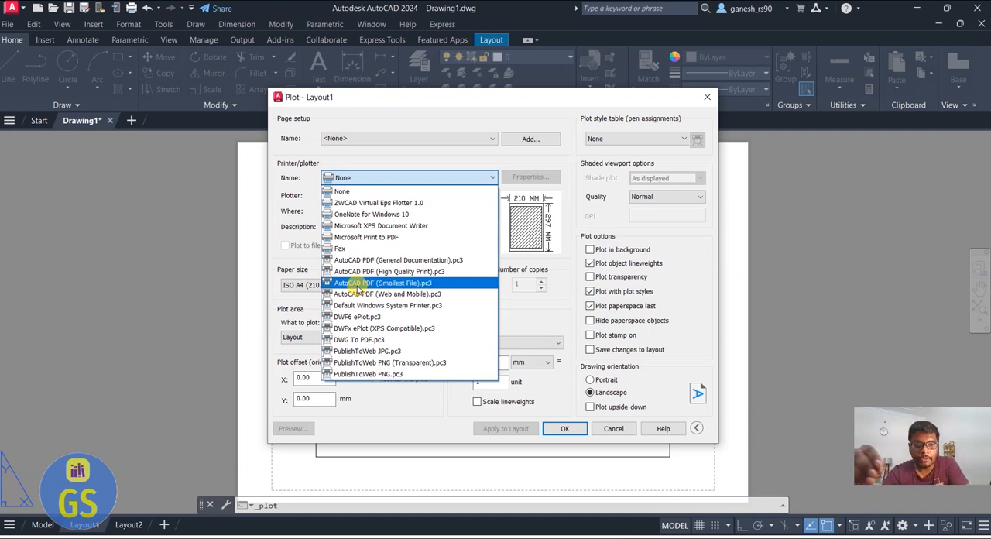
left_click(421, 342)
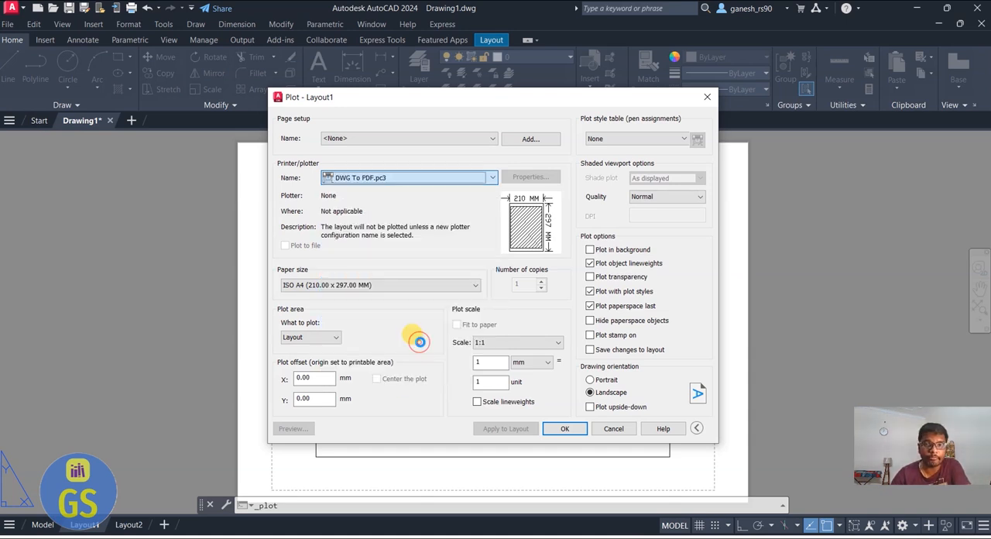
Set the paper size to ISO A4 (210.00 x 297.00 MM) and check the plot preview
left_click(358, 286)
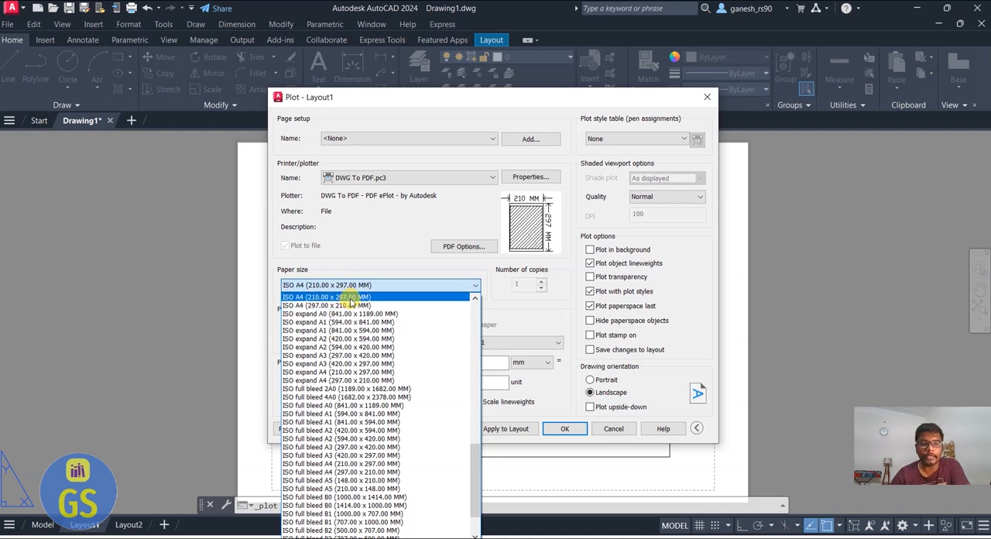
left_click(351, 298)
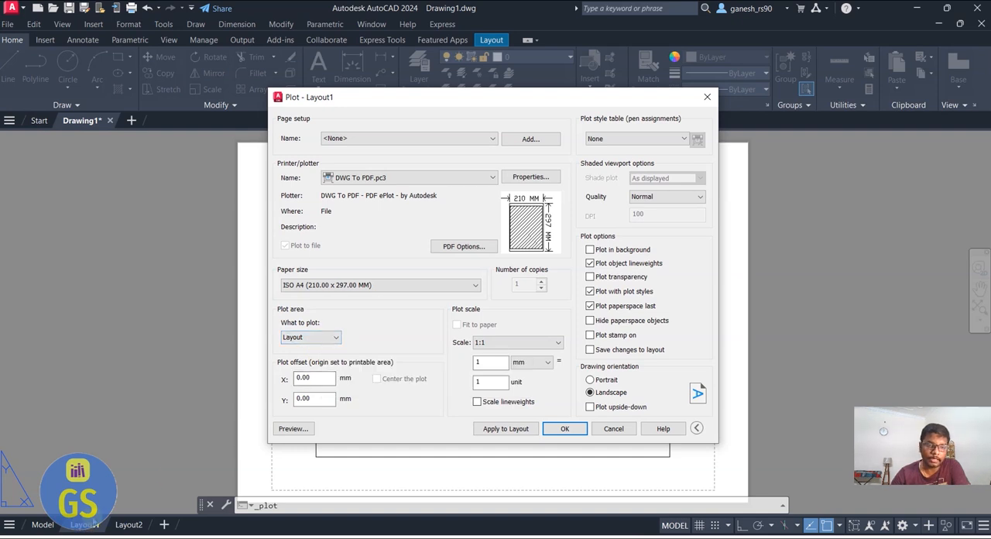
left_click(292, 429)
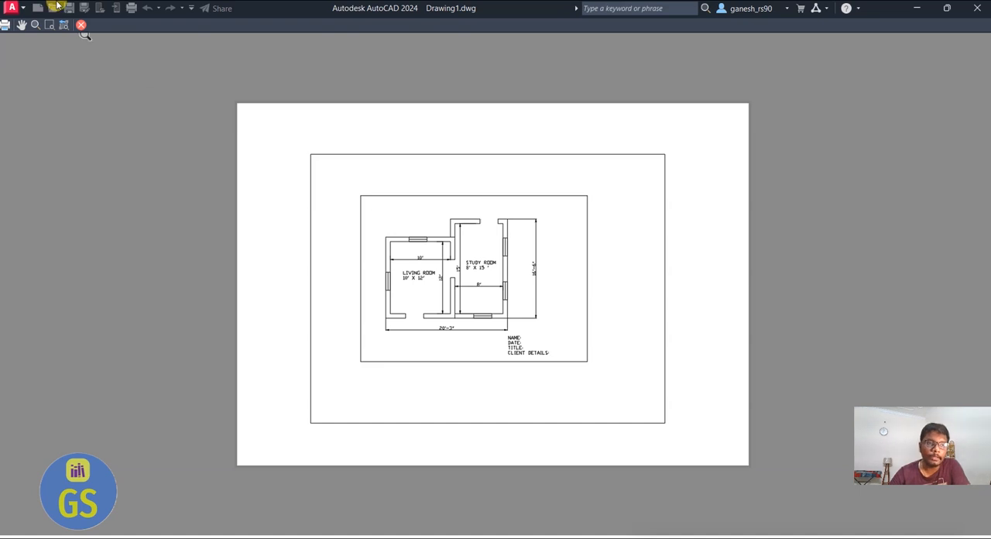
left_click(80, 25)
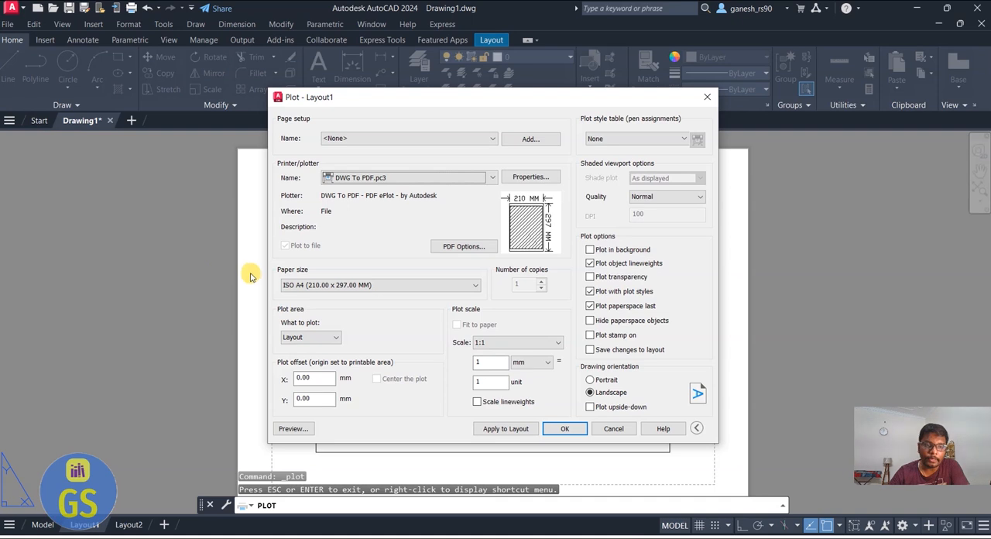
left_click(326, 341)
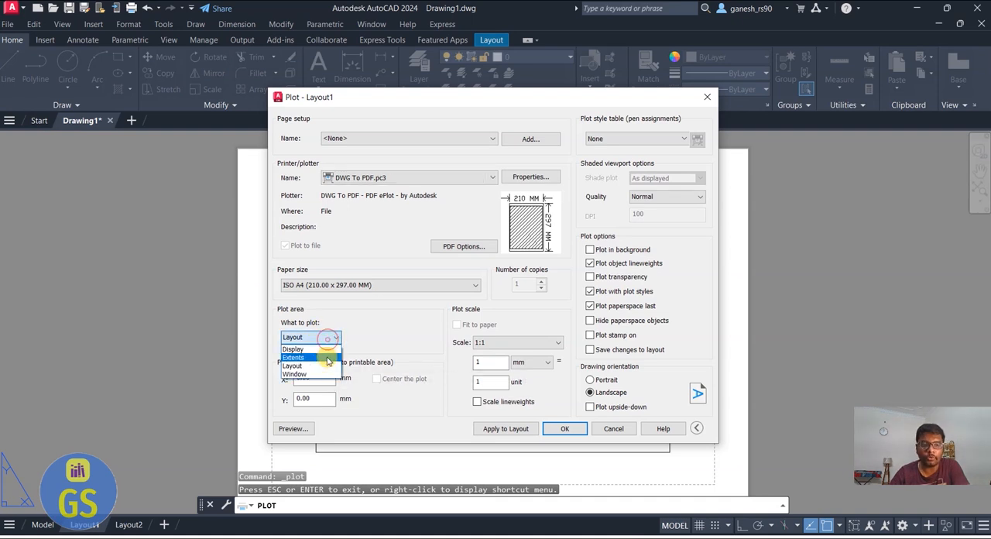
left_click(317, 373)
key("Escape")
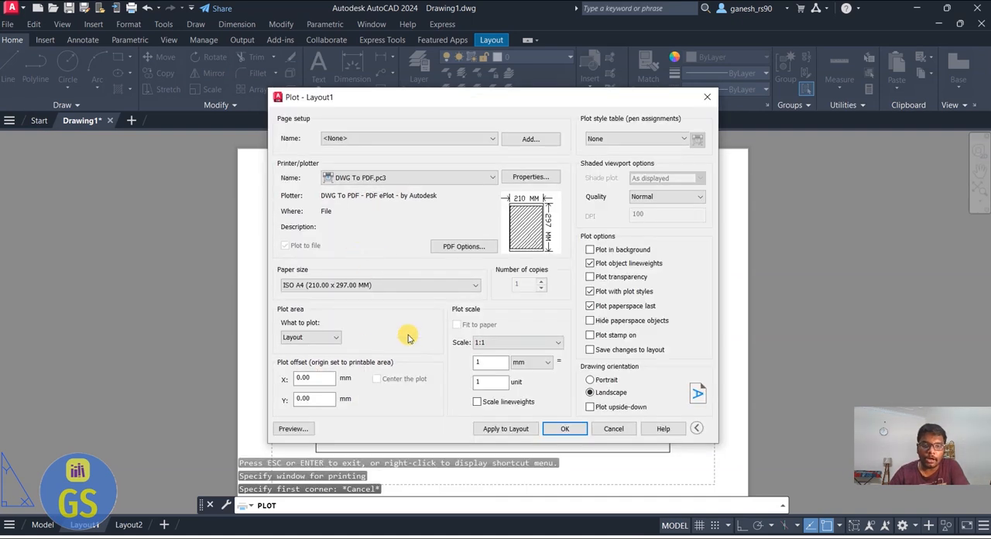
Set the plot area to a window spanning opposite corners of the border around the floor plan
left_click(317, 340)
left_click(322, 374)
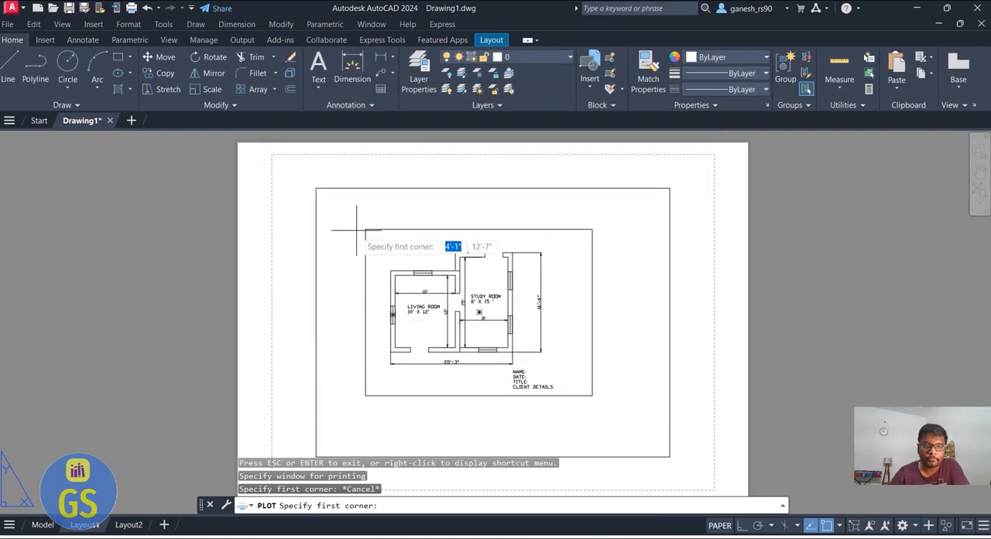
left_click(365, 230)
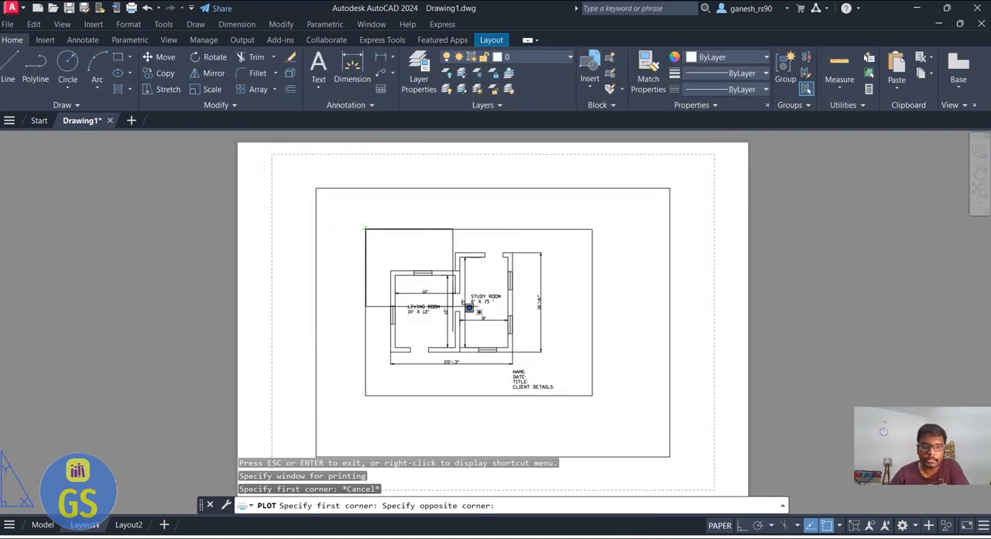
left_click(593, 398)
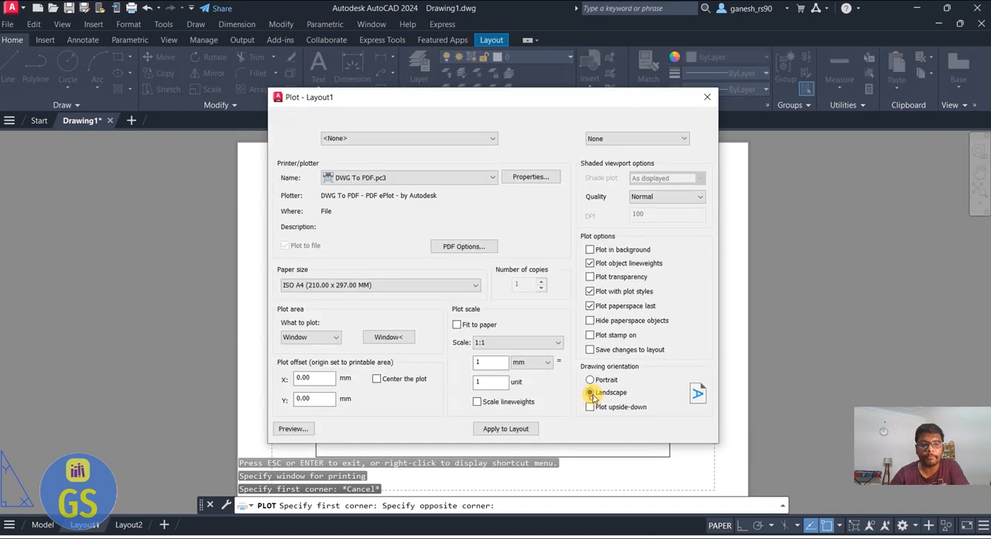
Fit the plot to the paper, center it, and check the result in the plot preview
left_click(467, 326)
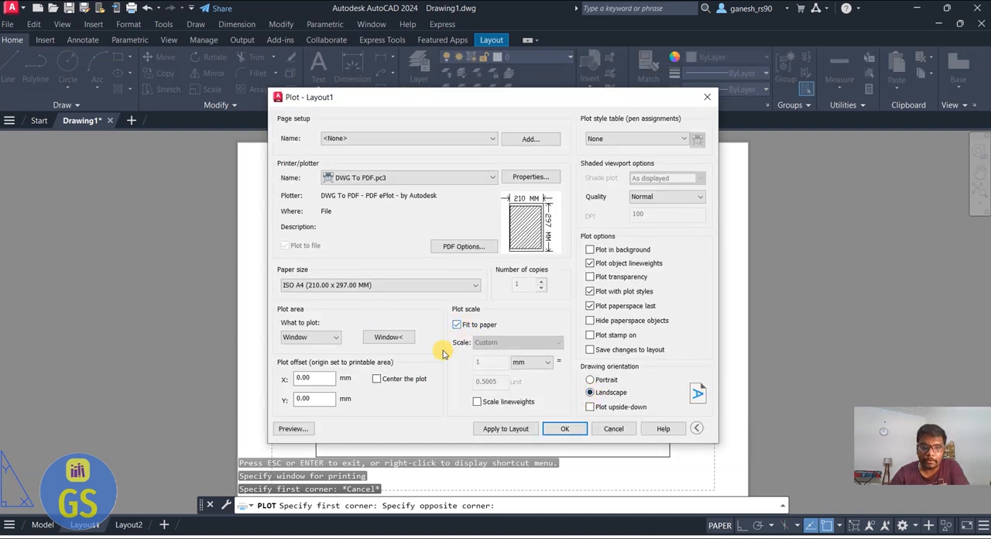
left_click(411, 383)
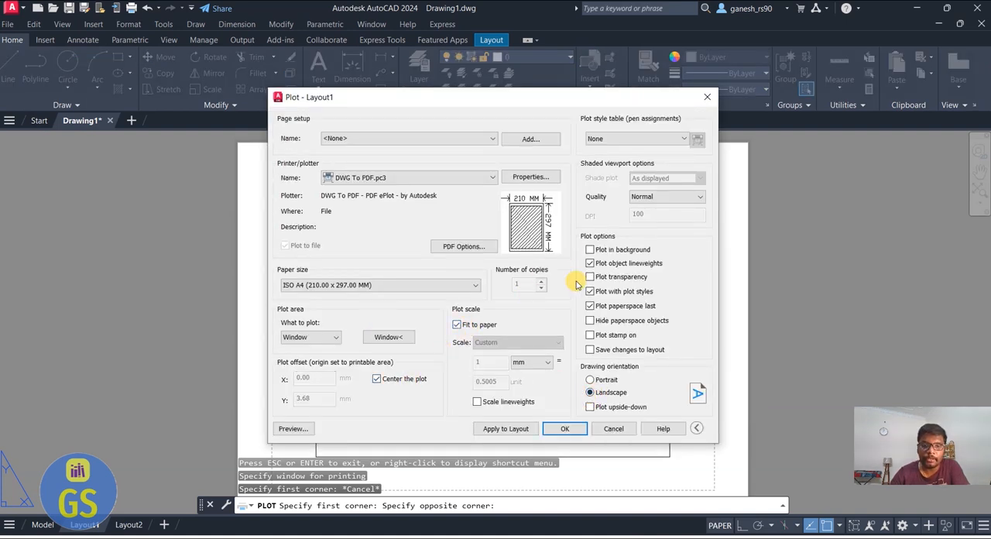
left_click(307, 428)
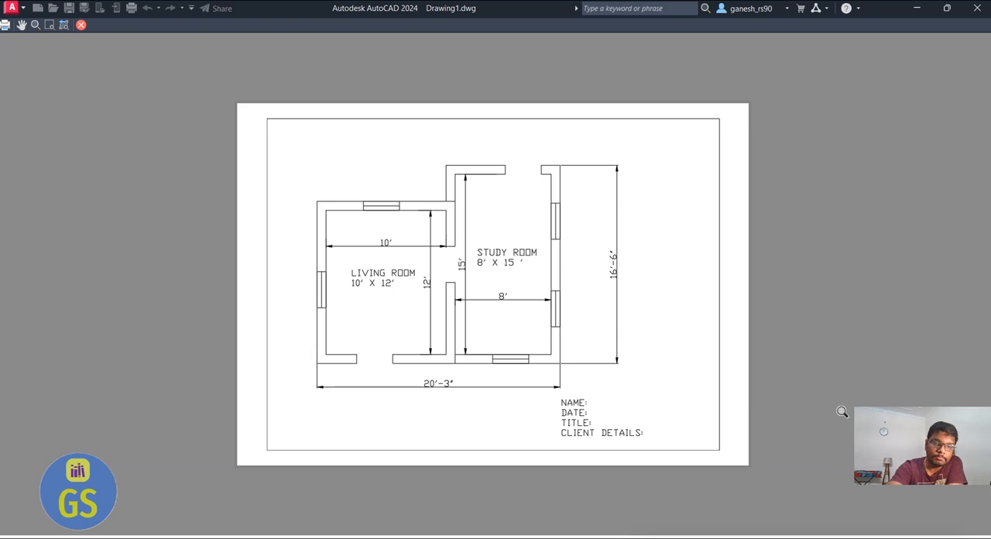
key("Escape")
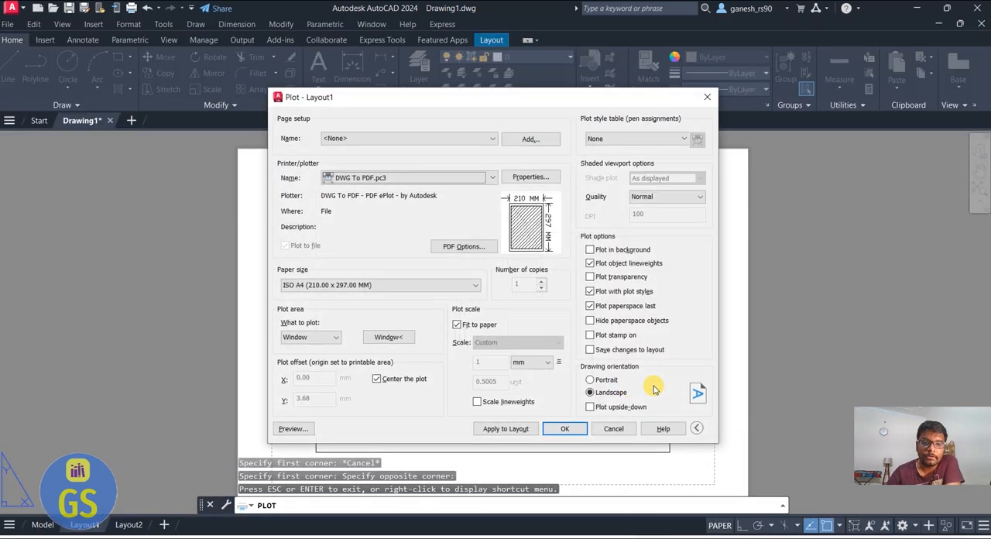
Assign the monochrome.ctb plot style table and start plotting the layout
left_click(598, 138)
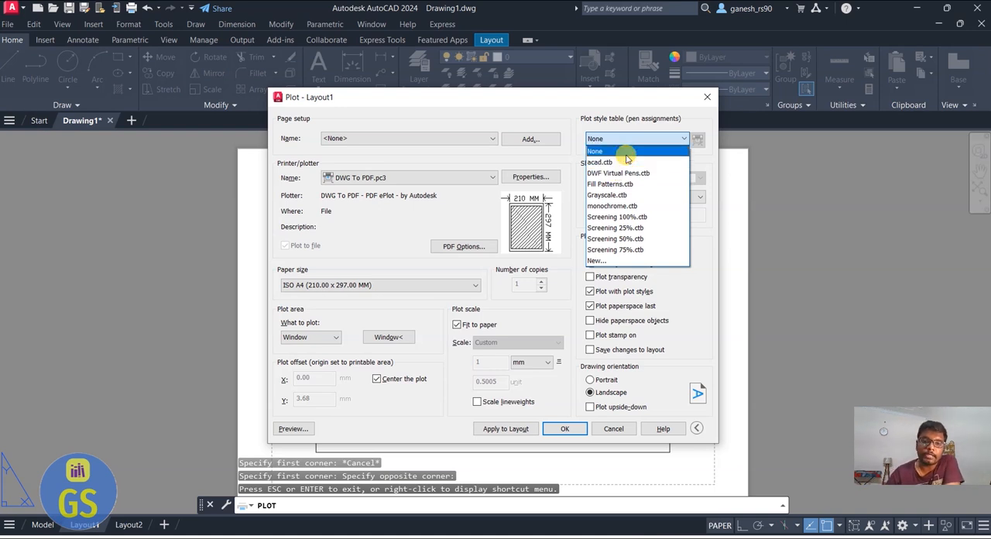
left_click(632, 208)
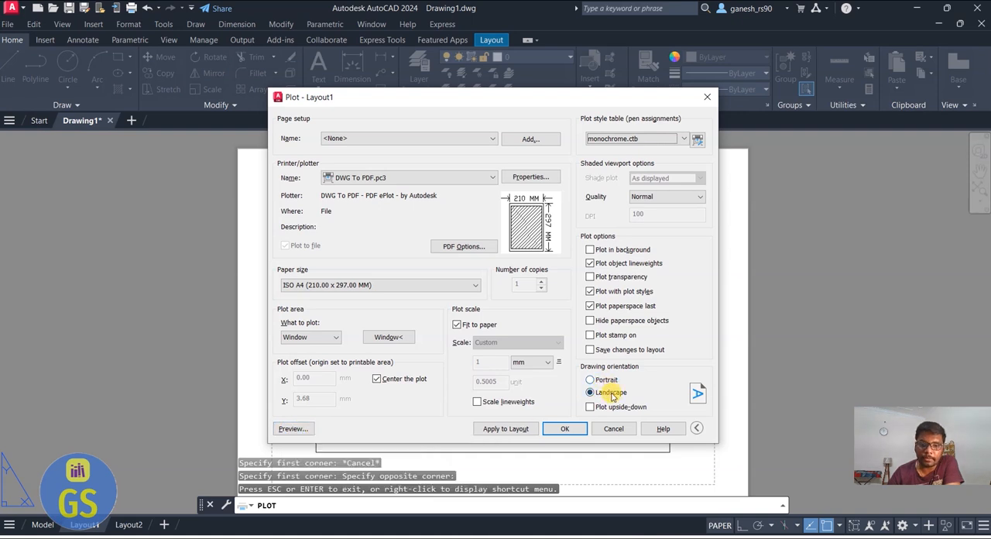
left_click(564, 428)
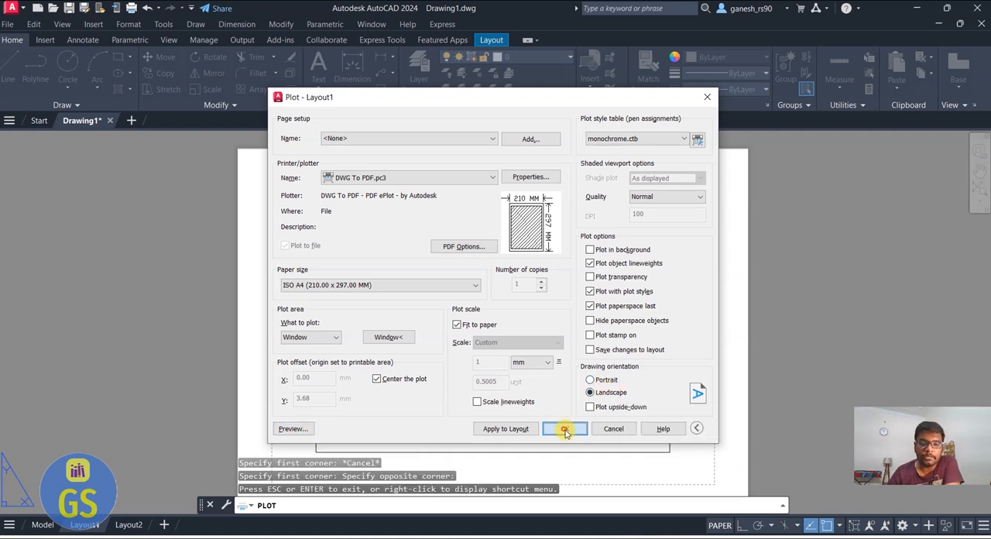
Save the plotted PDF on the Desktop with the file name "bASIC PLAN"
left_click(310, 241)
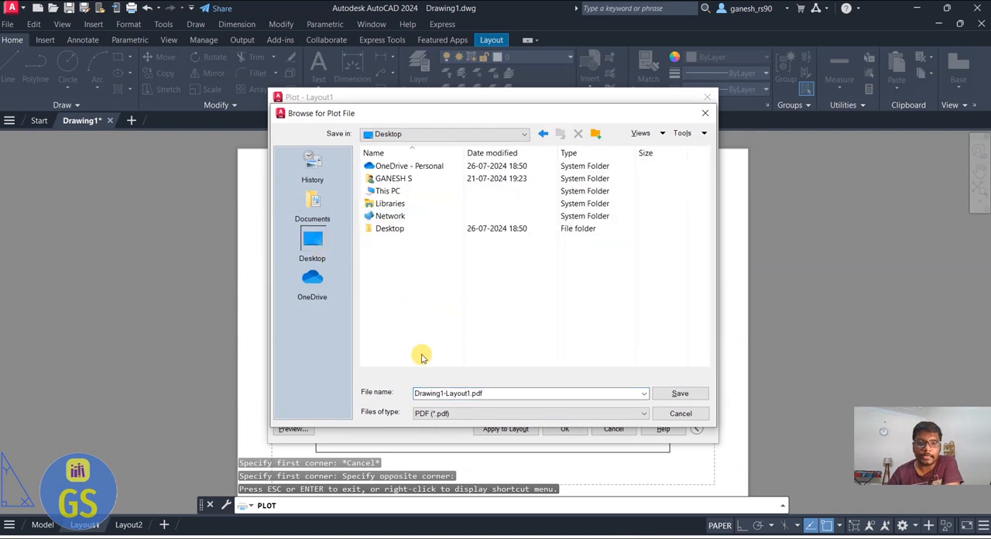
left_click(502, 393)
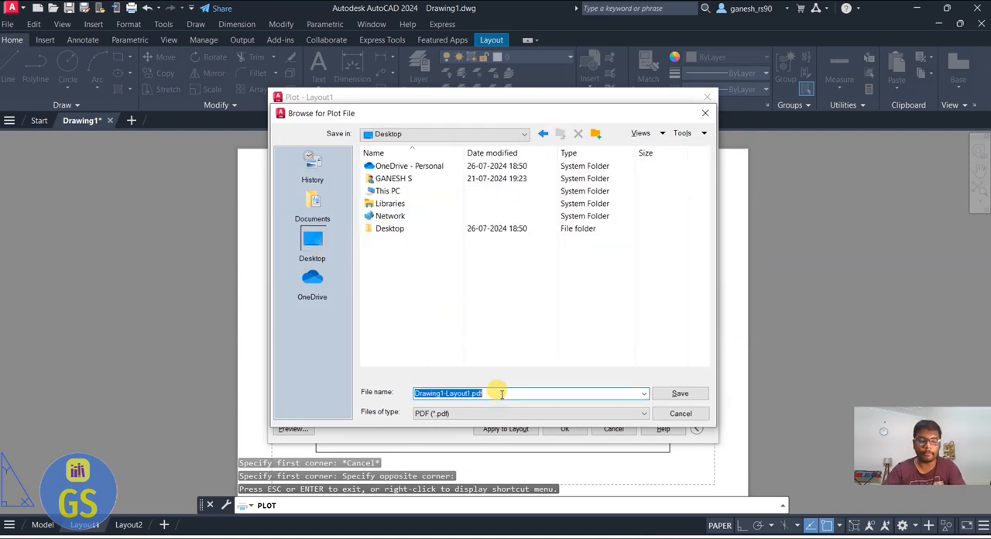
type("bASIC PLAN")
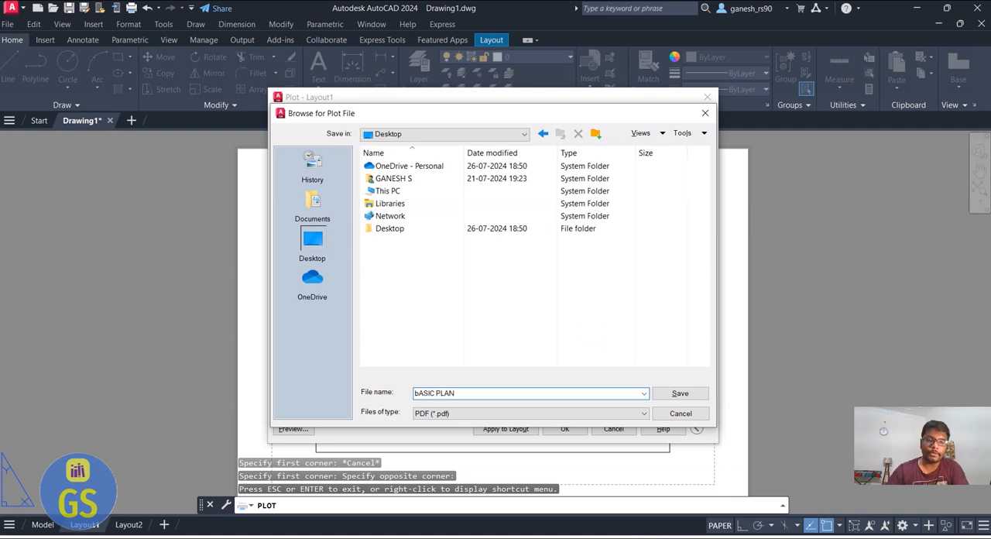
left_click(680, 393)
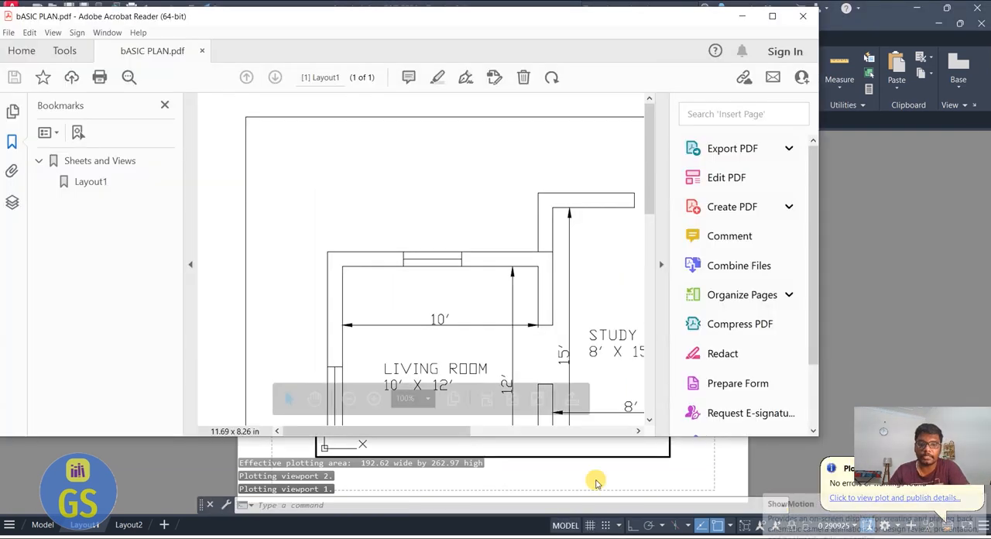
Maximize the PDF viewer and examine the plotted rooms, dimensions and title text
left_click(770, 17)
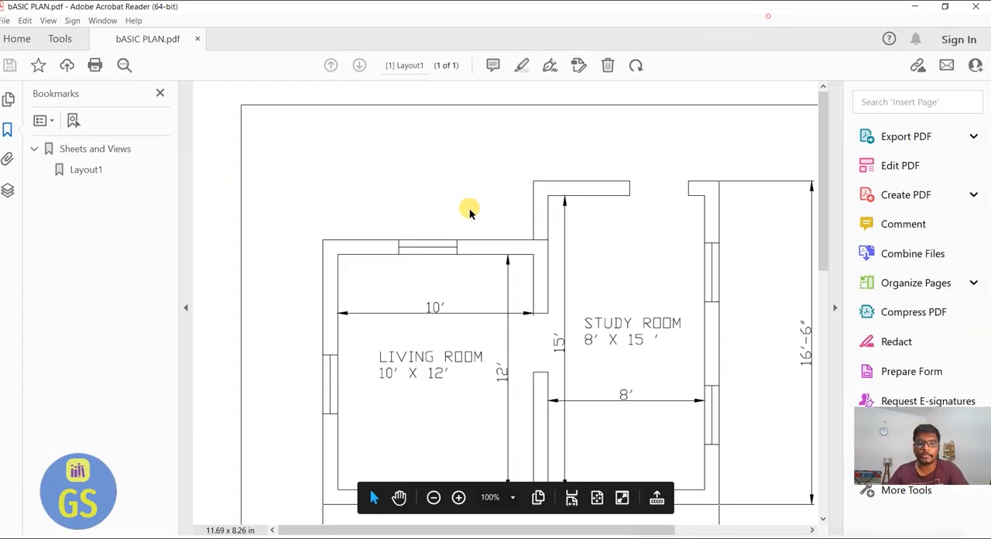
scroll(442, 258, "down", 2)
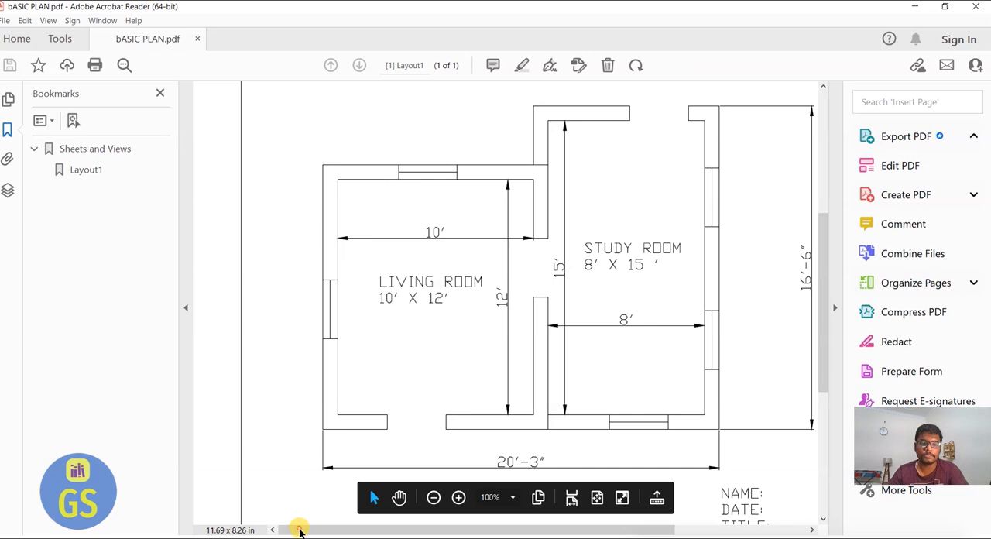
double_click(480, 237)
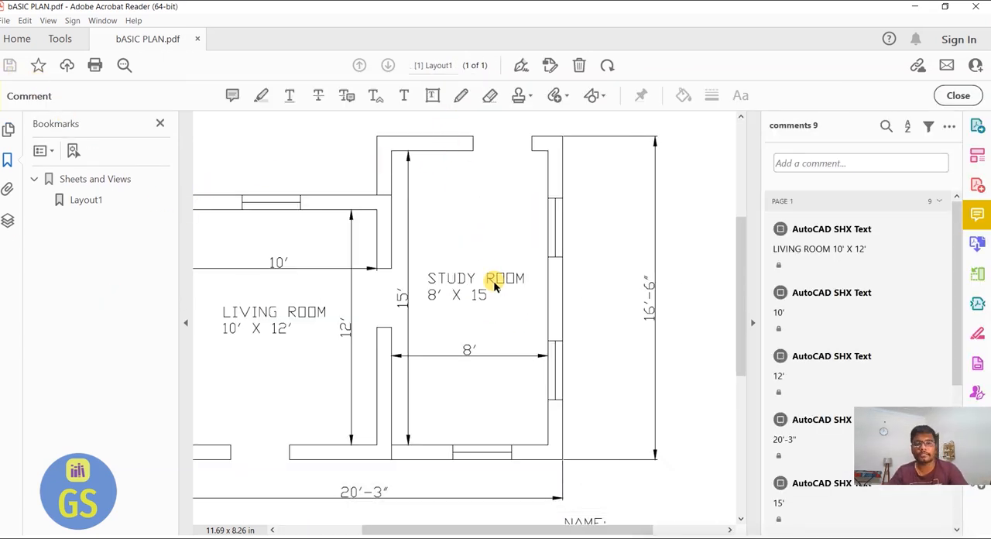
scroll(436, 268, "down", 2)
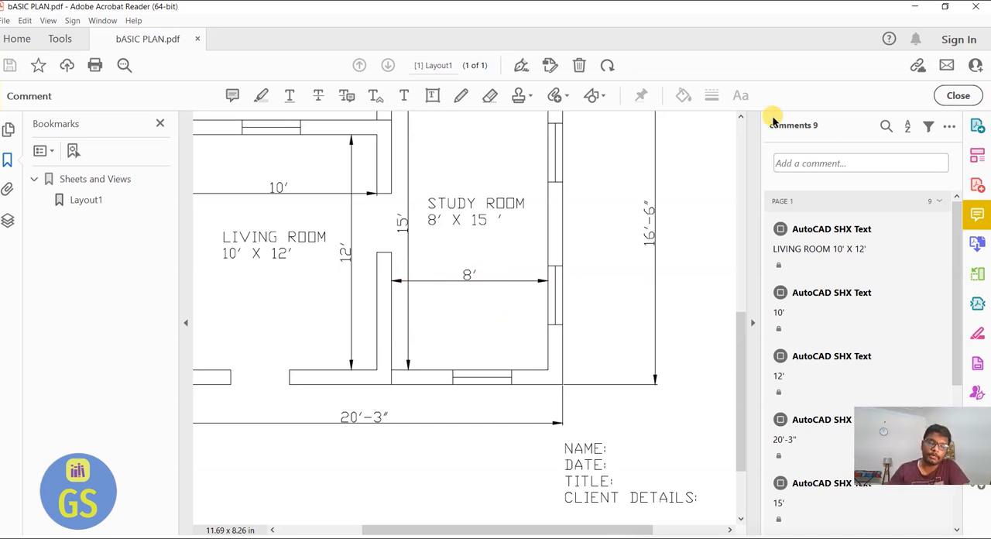
Switch back to AutoCAD and return the drawing to model space
key("super")
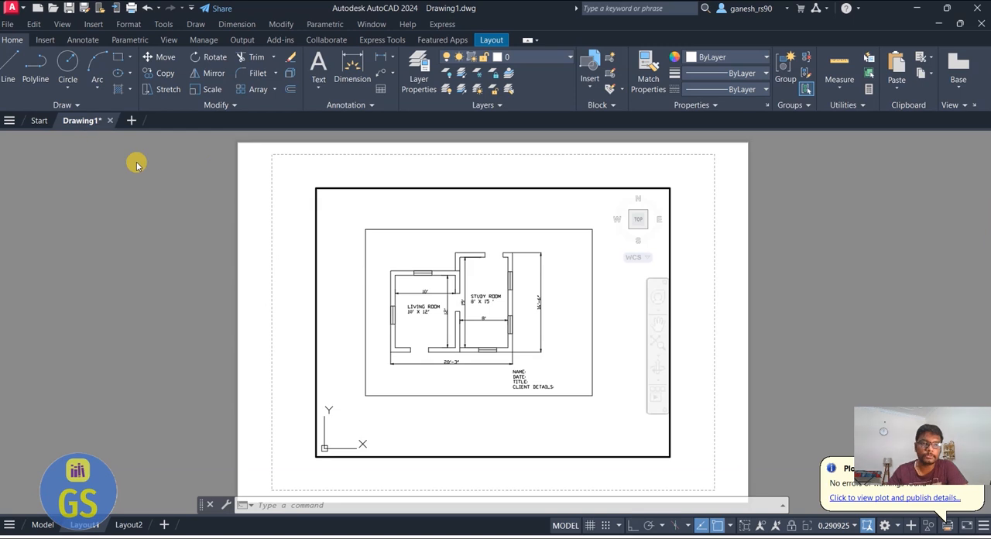
left_click(39, 524)
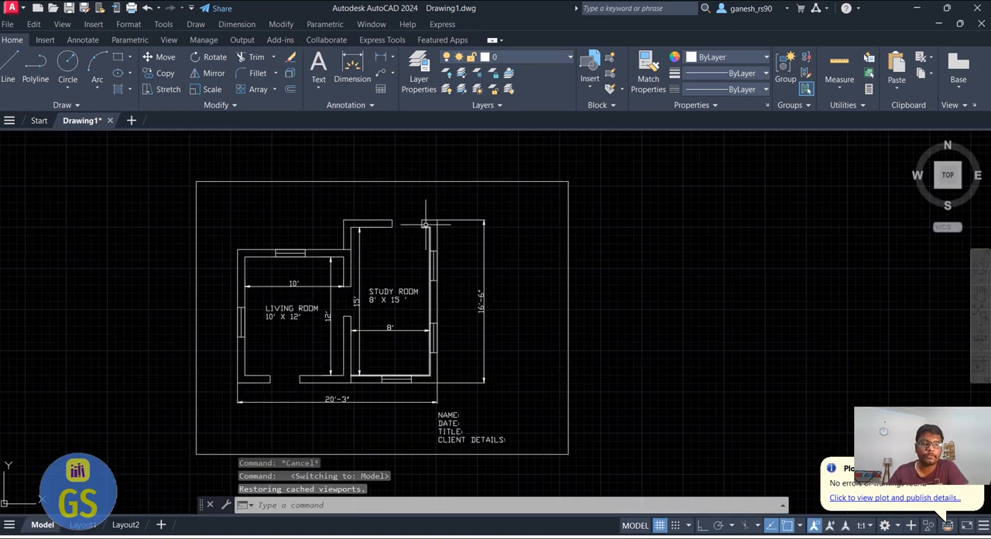